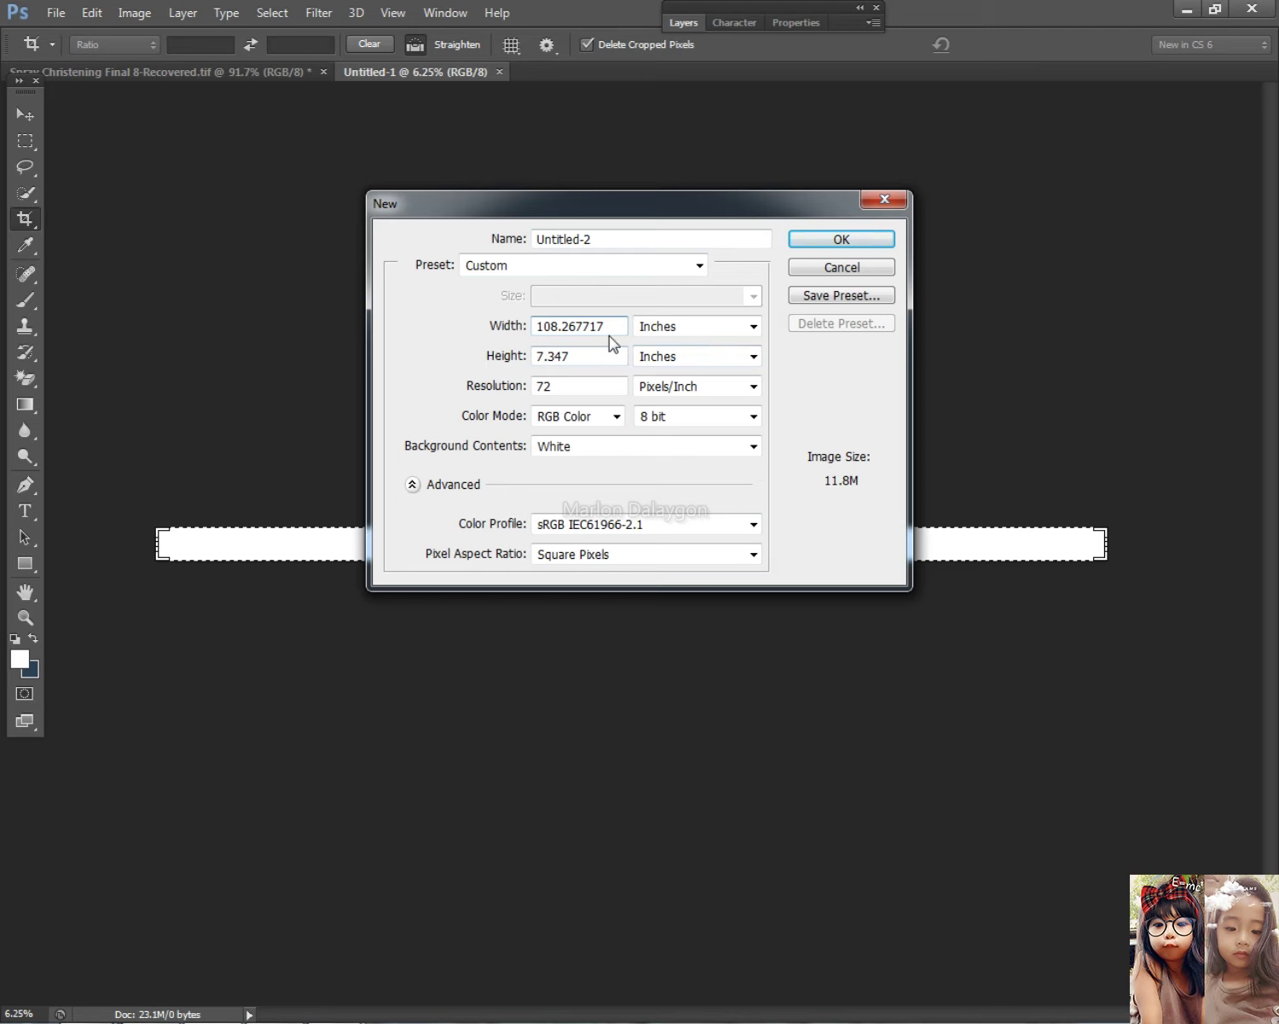
# Switch to Chrome and look up the requested banner height in the client's Messenger conversation
pyautogui.moveTo(85, 1004)
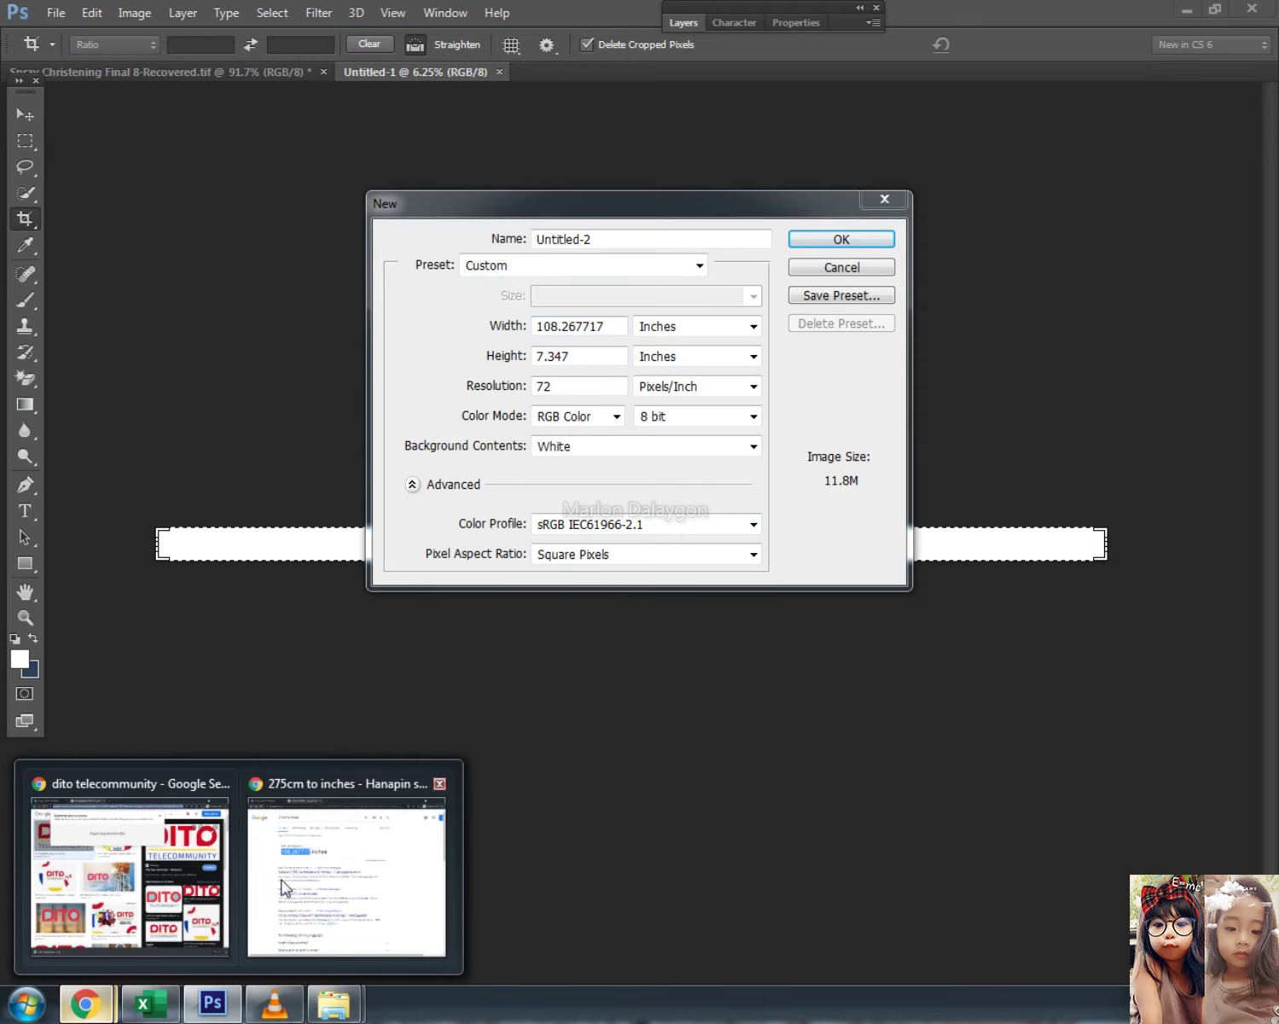
pyautogui.click(294, 841)
pyautogui.click(209, 17)
pyautogui.scroll(3, 626, 595)
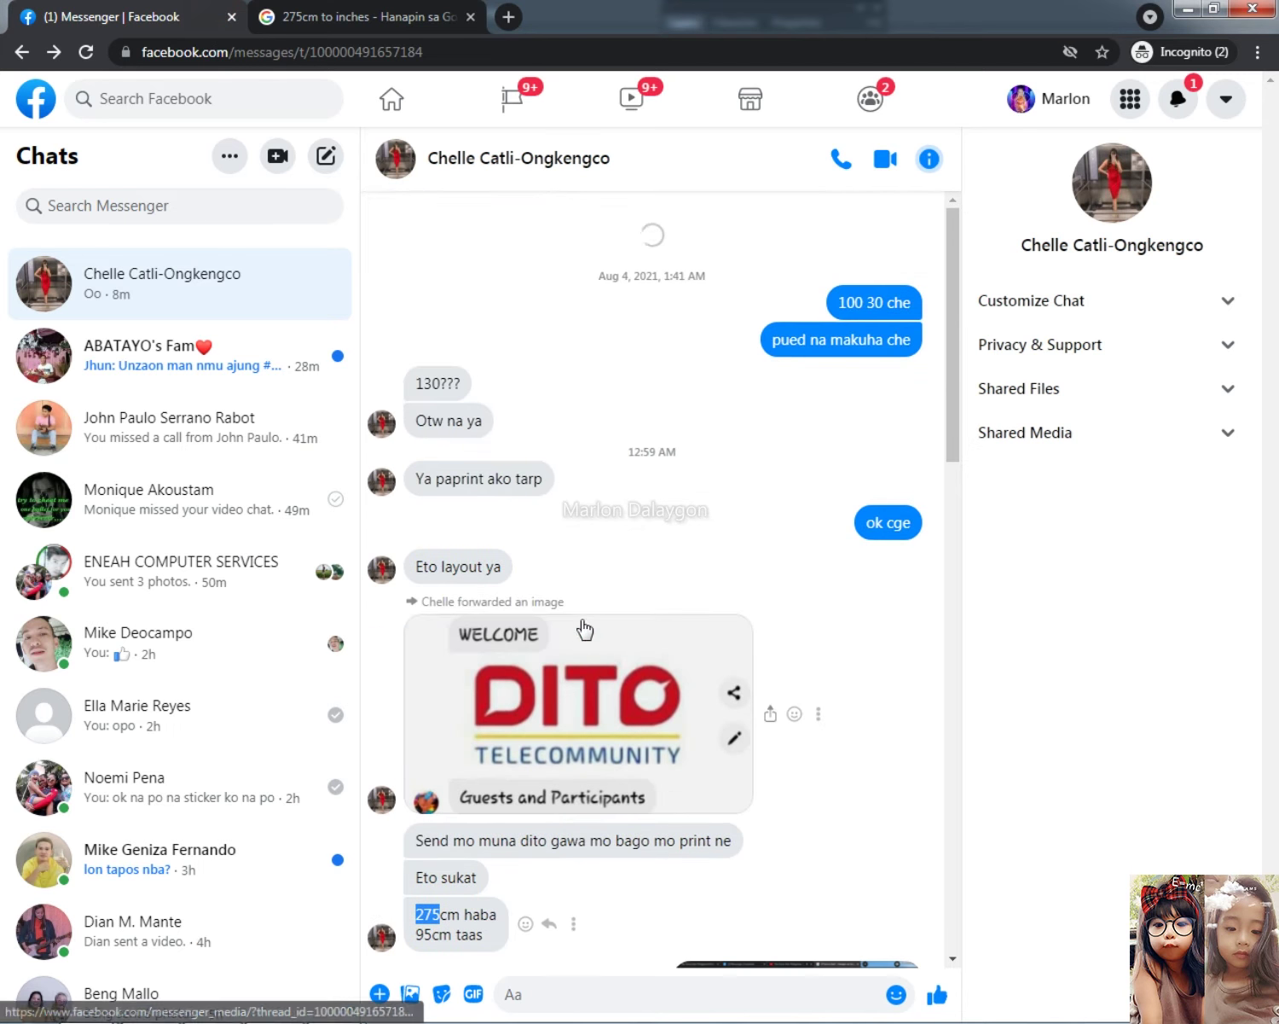
pyautogui.scroll(-2, 435, 761)
pyautogui.moveTo(440, 735); pyautogui.dragTo(418, 739)
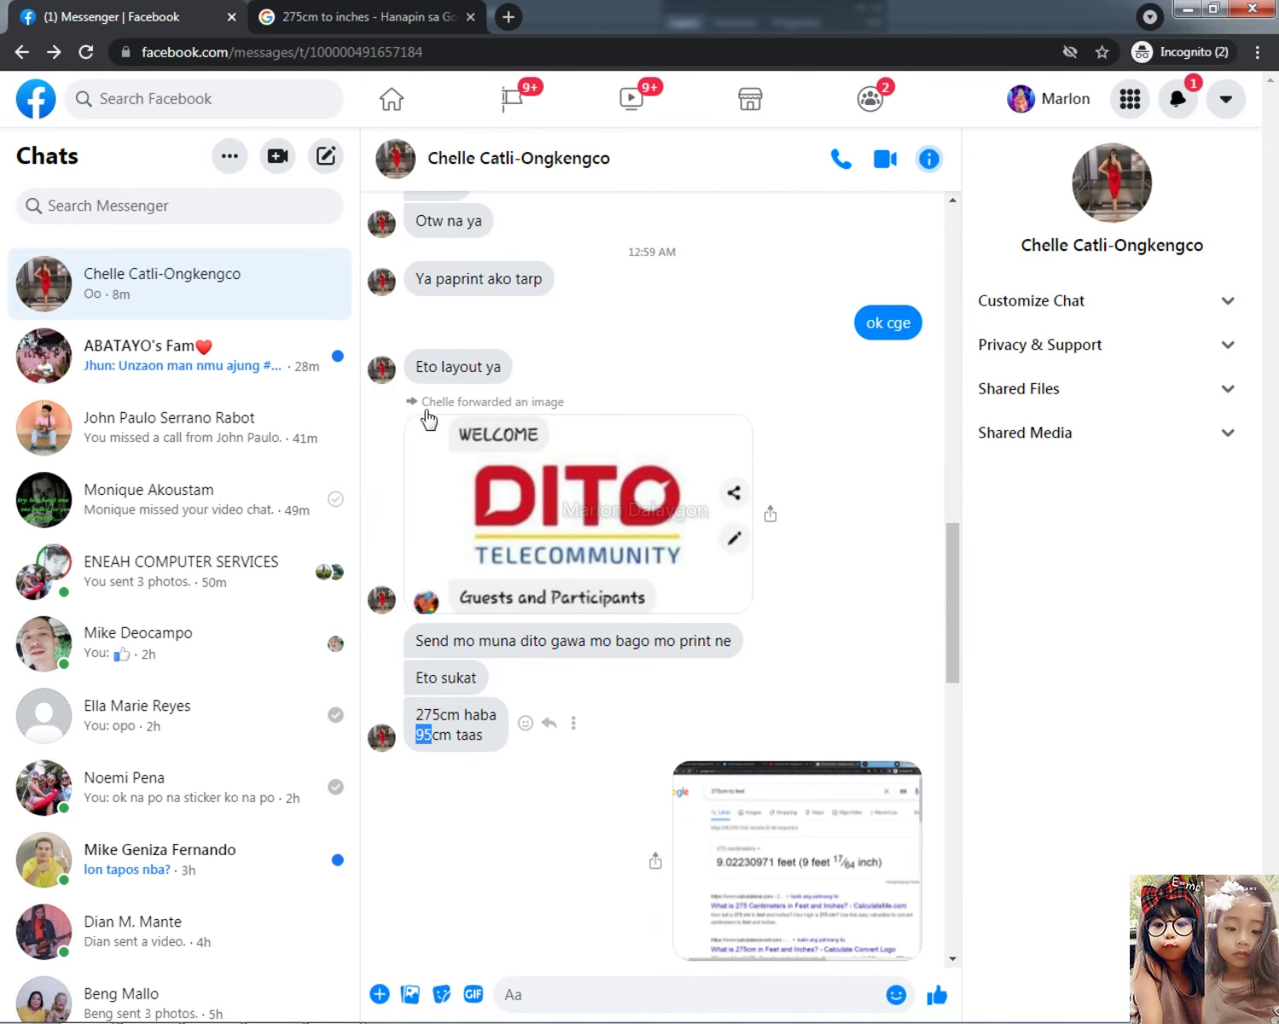
# Search Google for "95cm to inches" and copy the converted value
pyautogui.click(474, 10)
pyautogui.moveTo(219, 124); pyautogui.dragTo(196, 129)
pyautogui.write('95cm to inches')
pyautogui.press('Return')
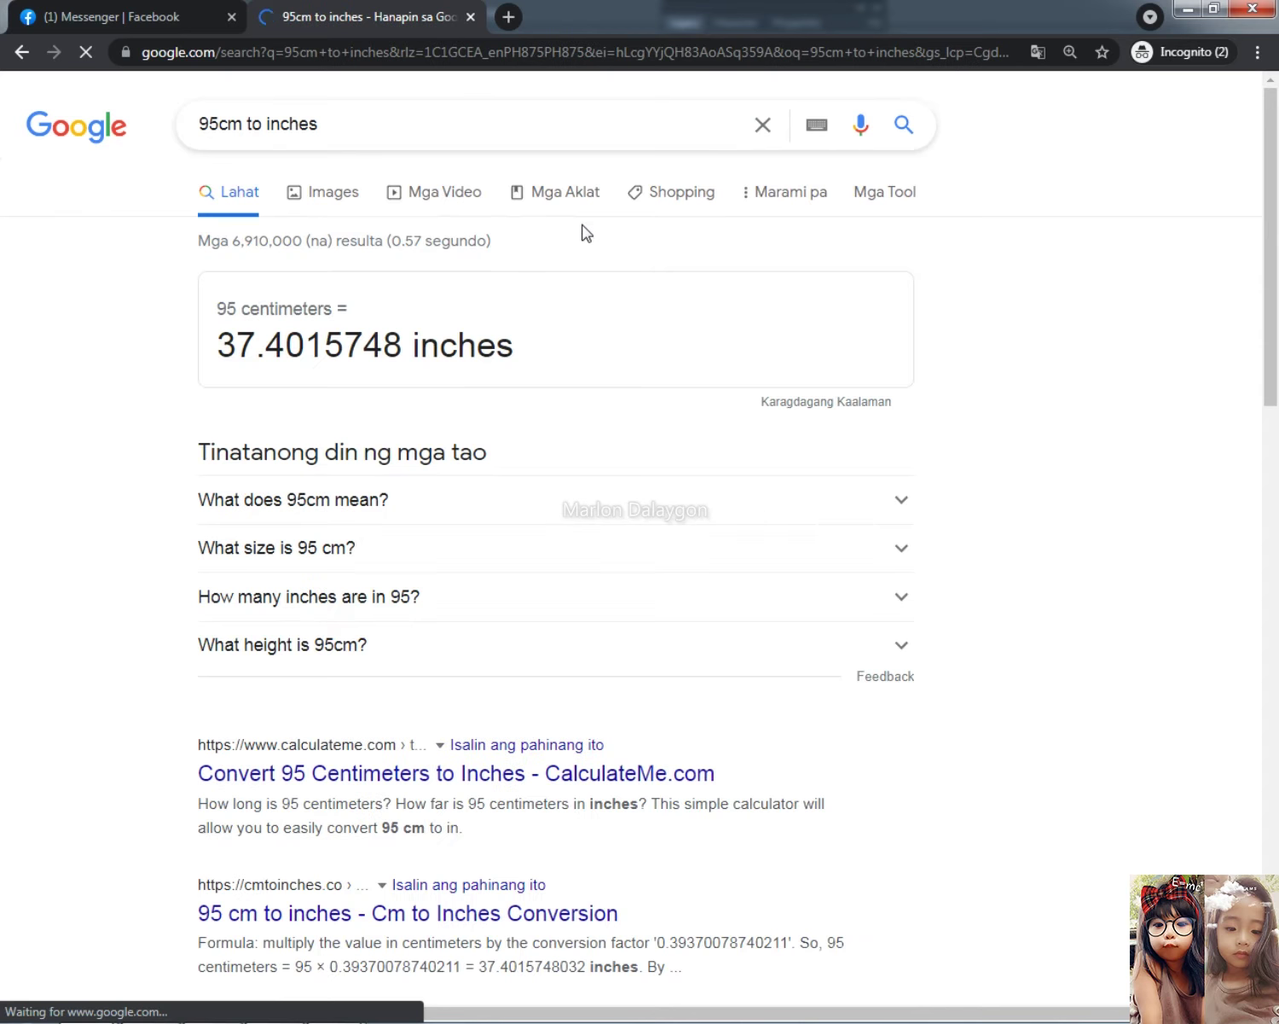
pyautogui.moveTo(408, 339); pyautogui.dragTo(218, 345)
pyautogui.hotkey('ctrl', 'c')
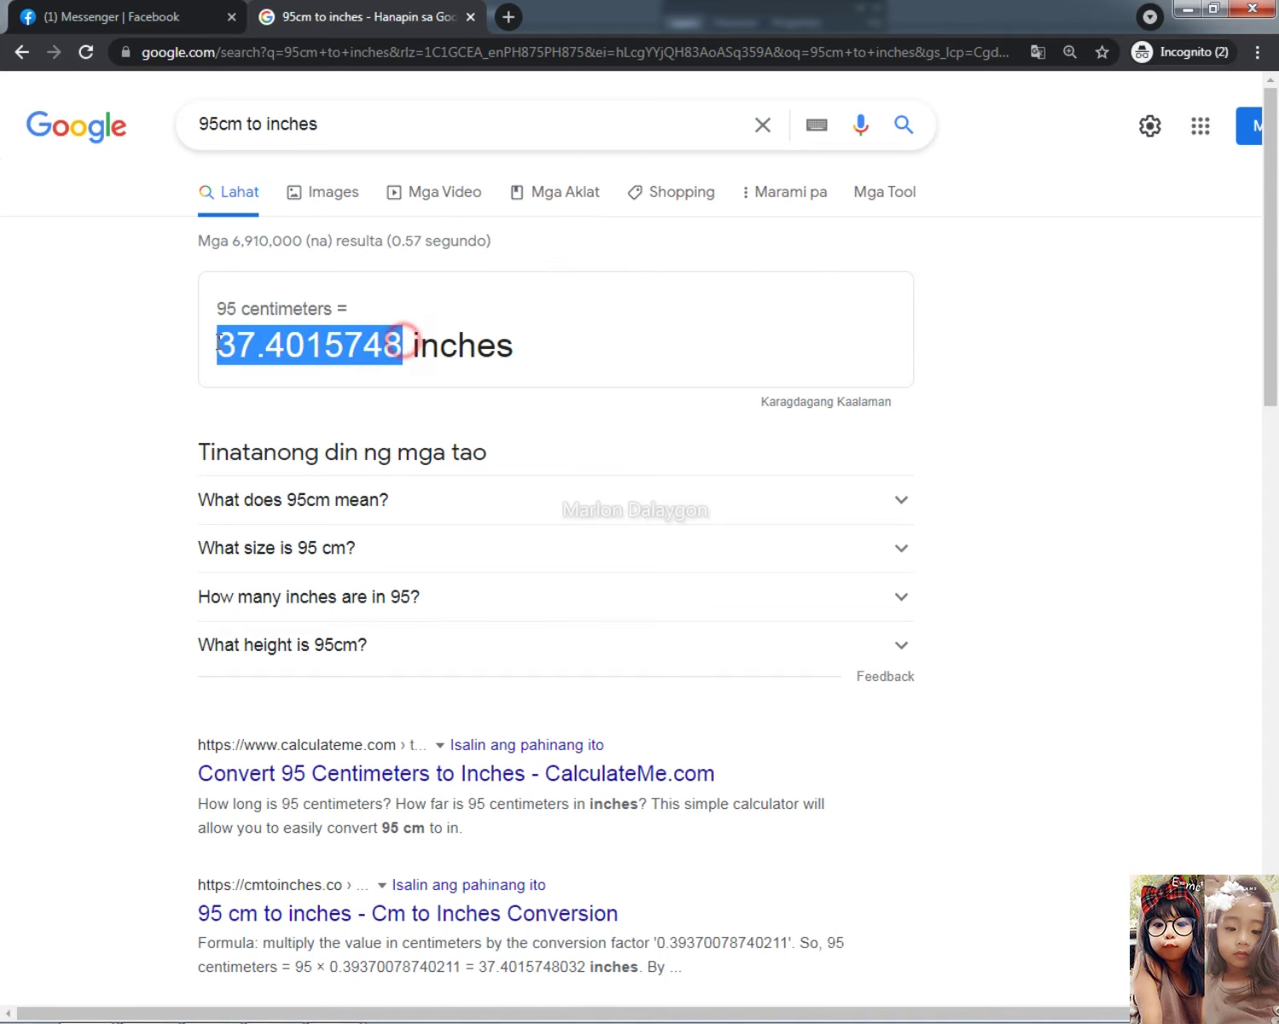
# Back in Photoshop, create the new document with a height of 37.4015748 inches, CMYK Color mode and Background Color as its contents
pyautogui.click(1184, 8)
pyautogui.doubleClick(585, 356)
pyautogui.hotkey('ctrl', 'v')
pyautogui.click(587, 415)
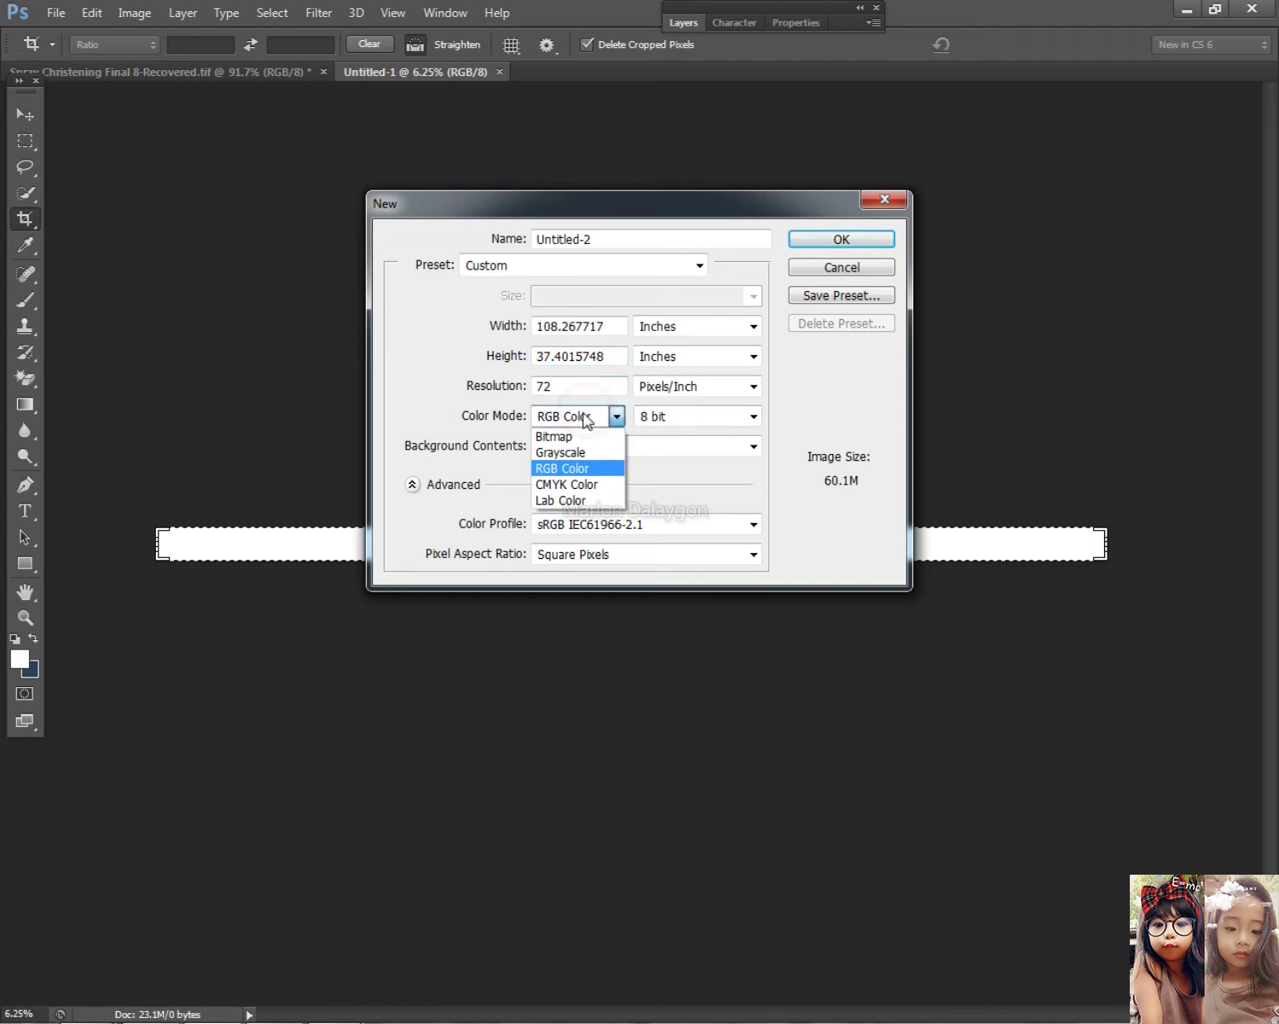
pyautogui.click(566, 482)
pyautogui.click(594, 445)
pyautogui.click(576, 483)
pyautogui.press('Return')
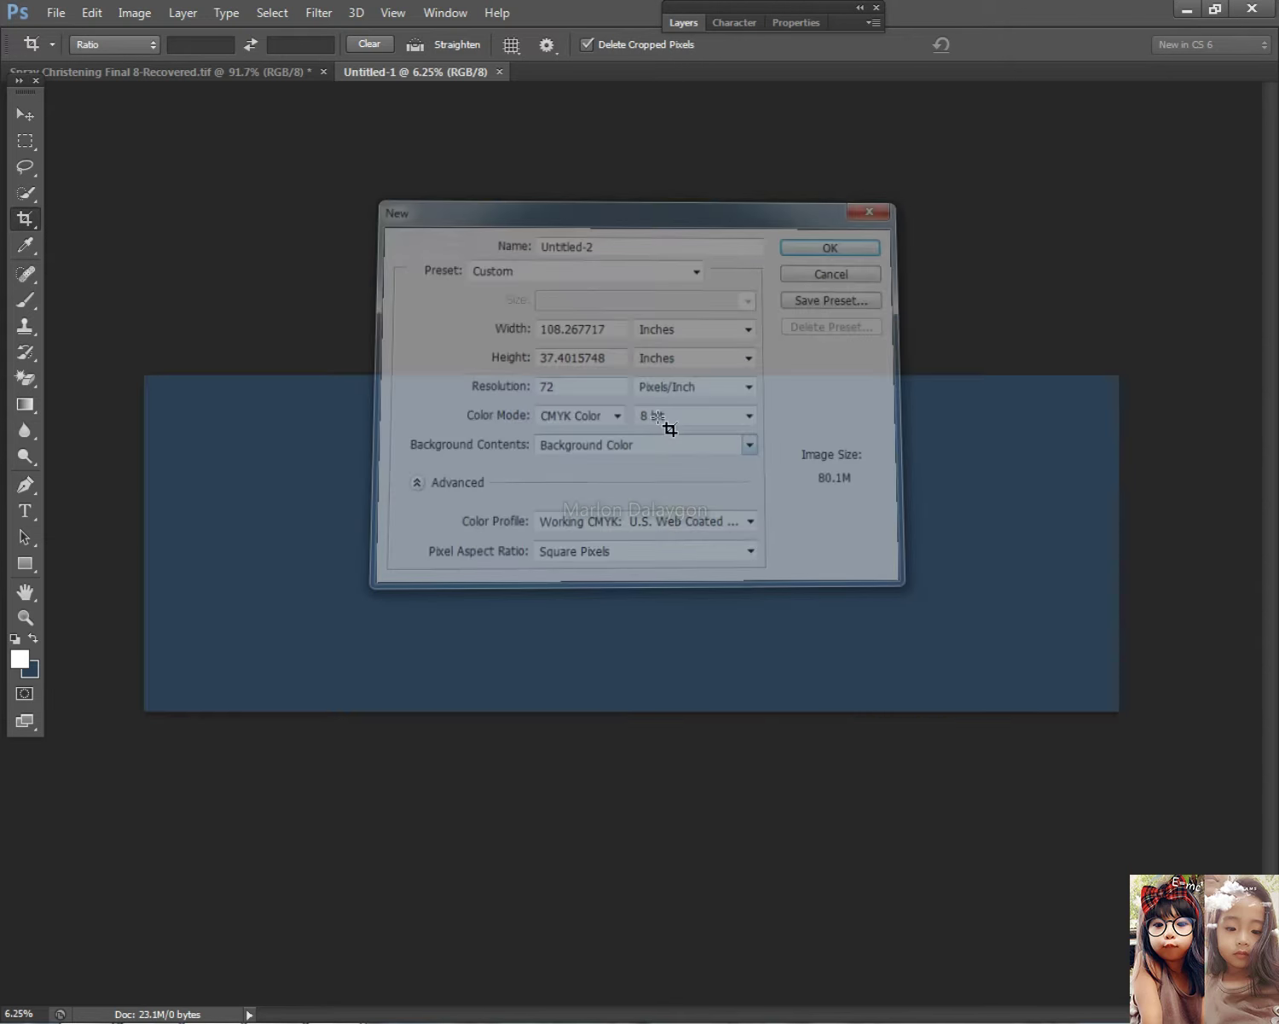
# Select the entire blue canvas and try to fill it
pyautogui.hotkey('ctrl', '+')
pyautogui.hotkey('ctrl', '0')
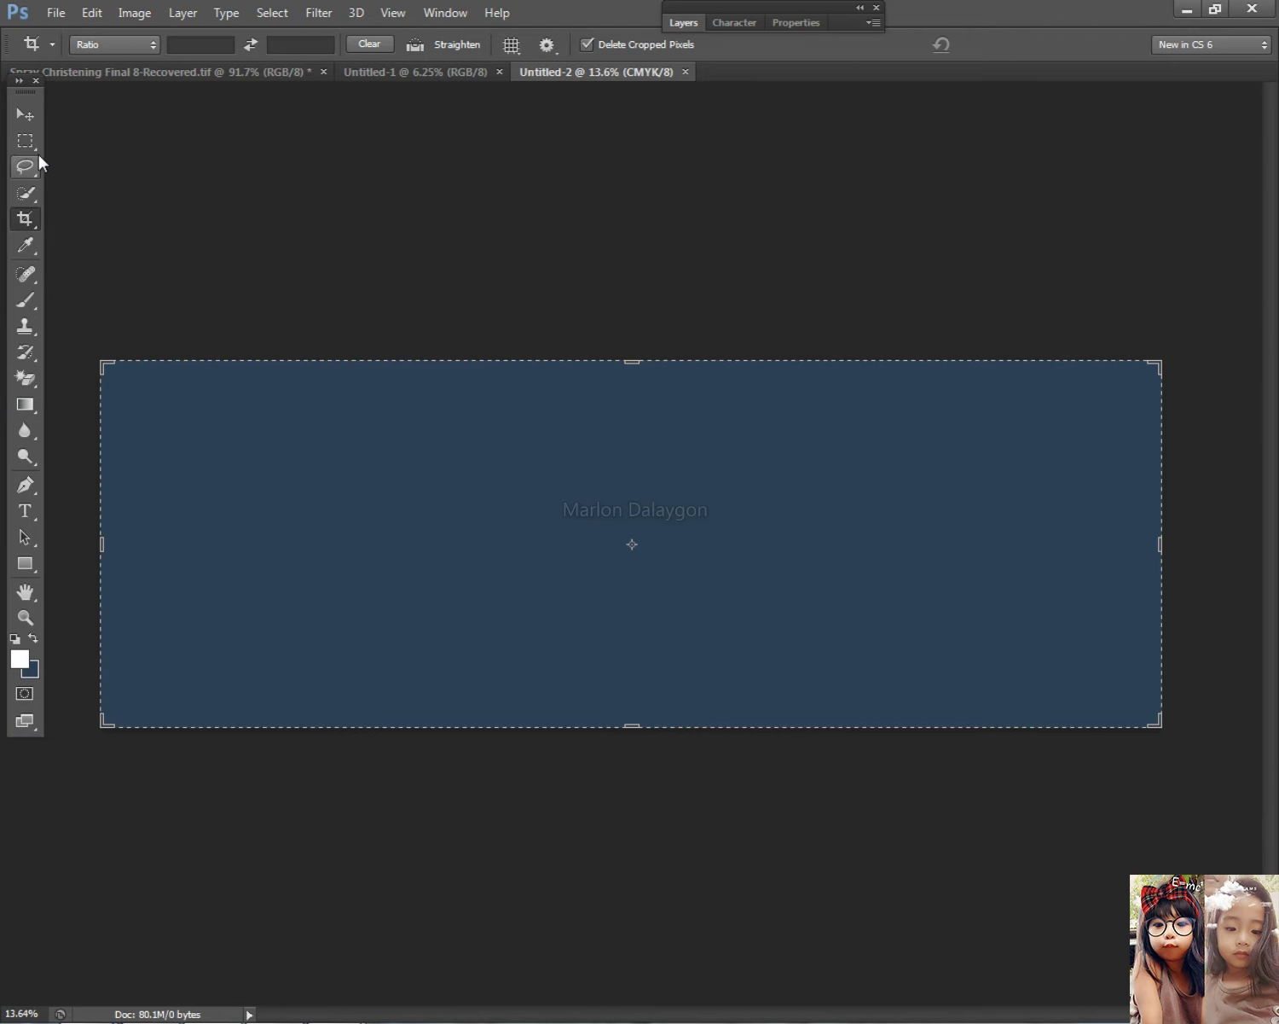
pyautogui.click(25, 140)
pyautogui.hotkey('ctrl', 'a')
pyautogui.press('i')
pyautogui.press('m')
pyautogui.hotkey('shift', 'BackSpace')
pyautogui.press('Return')
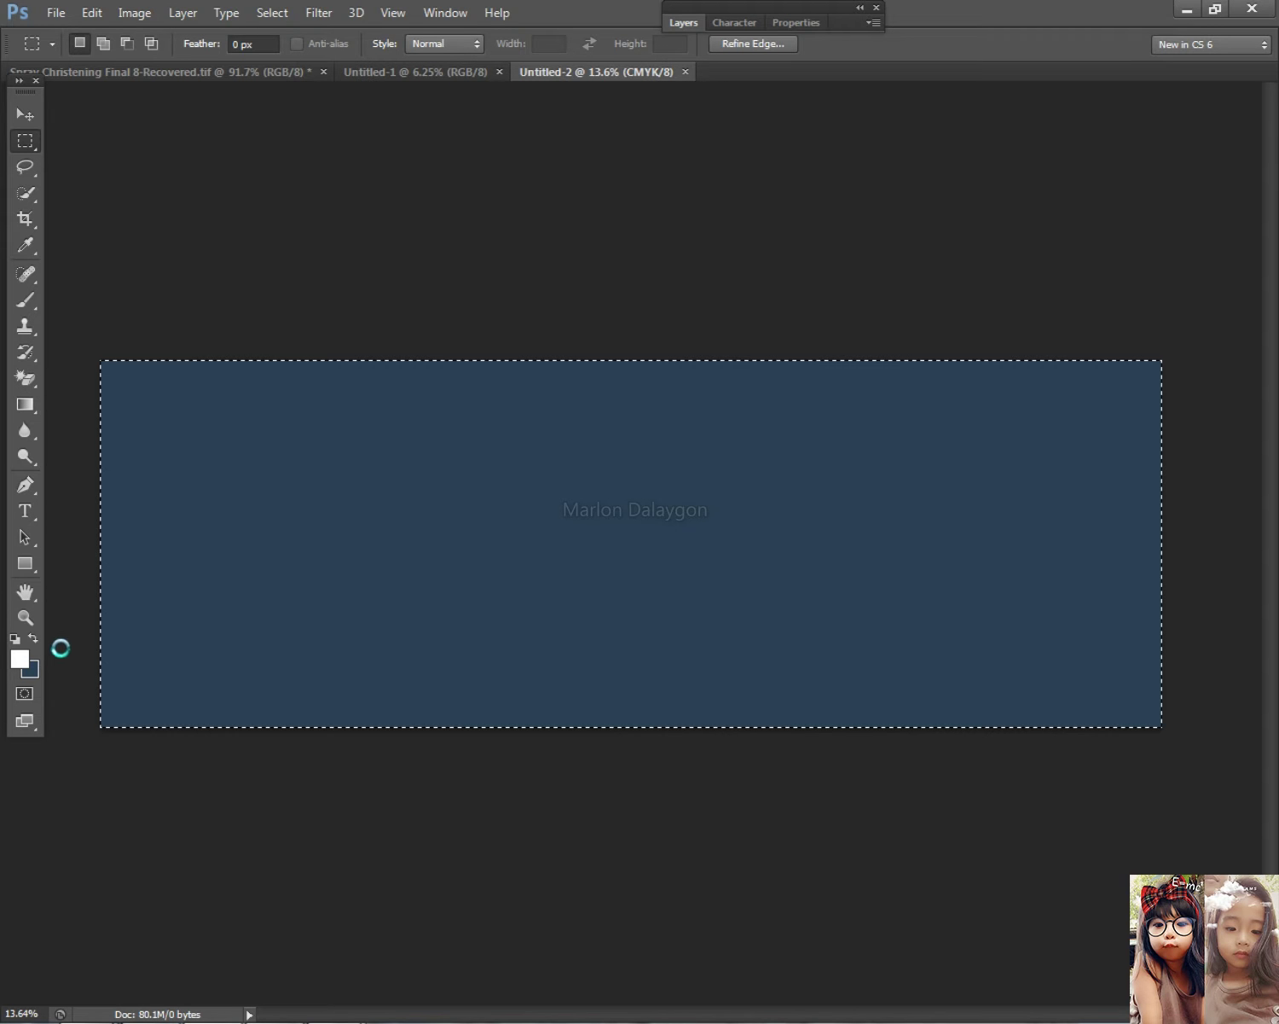
pyautogui.click(618, 391)
# Set the background color to white, fill the selected canvas with white, and remove the selection
pyautogui.press('i')
pyautogui.click(37, 670)
pyautogui.click(849, 254)
pyautogui.press('m')
pyautogui.hotkey('shift', 'BackSpace')
pyautogui.click(650, 305)
pyautogui.click(632, 342)
pyautogui.press('Return')
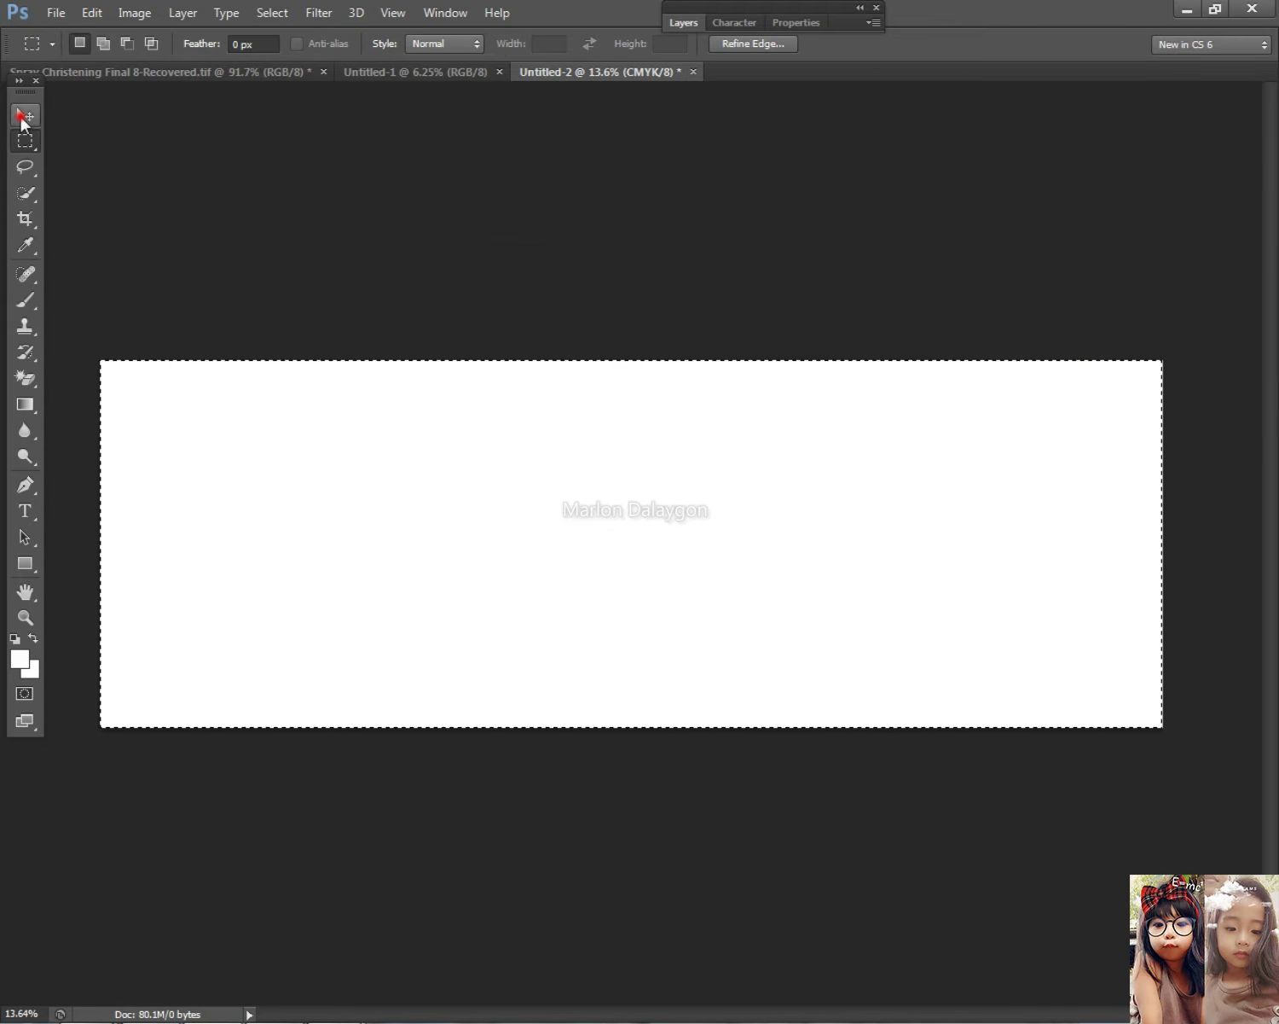
pyautogui.rightClick(812, 516)
pyautogui.click(848, 525)
pyautogui.scroll(-2, 574, 808)
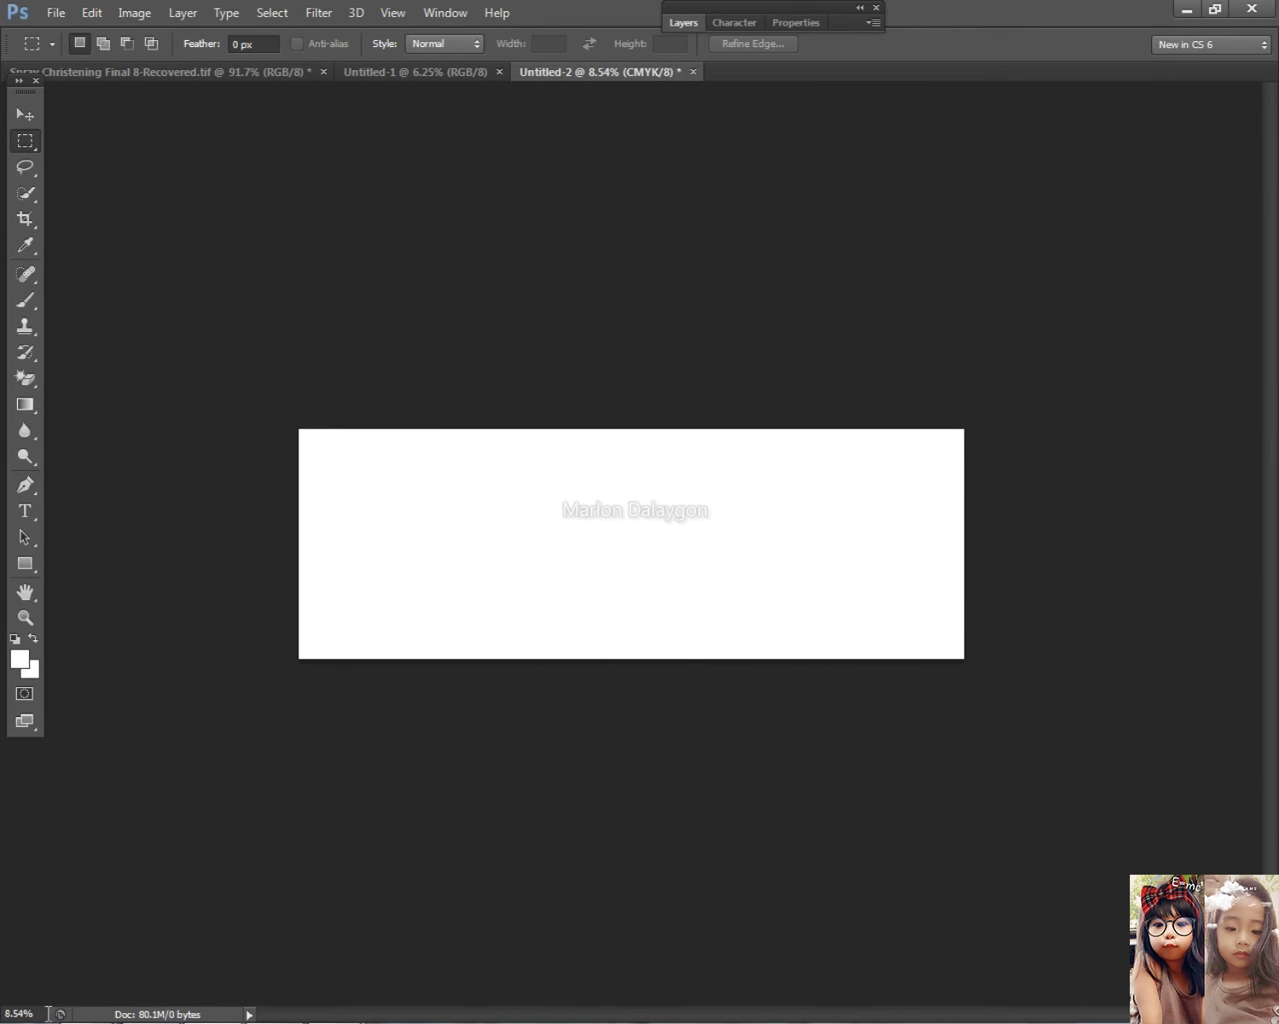
# Switch to Chrome and run an image search for "dito telecommunity" in a new tab
pyautogui.moveTo(88, 1004)
pyautogui.click(300, 868)
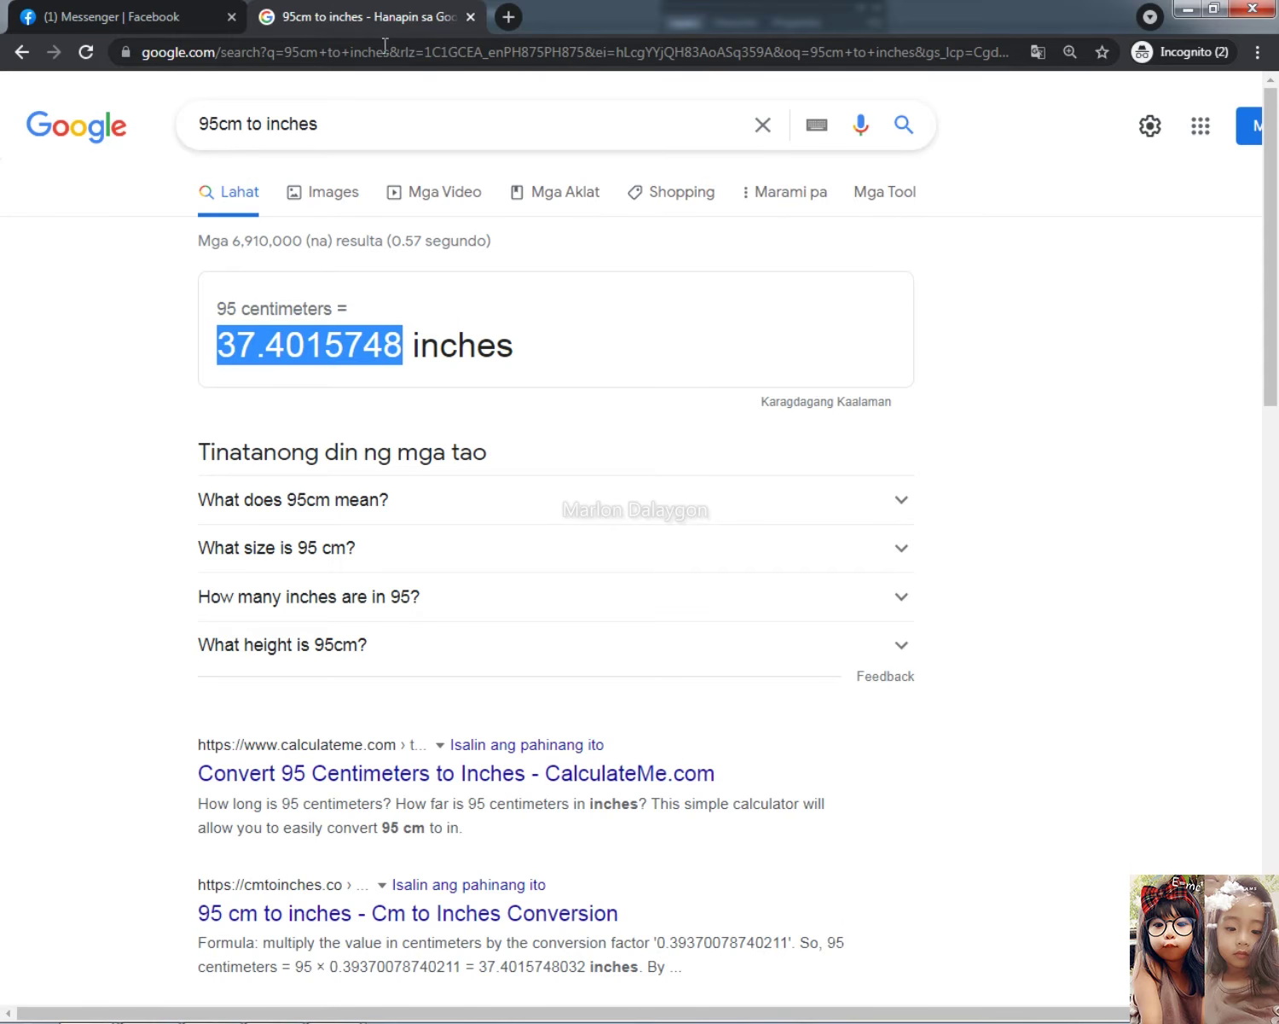
pyautogui.click(508, 18)
pyautogui.write('google')
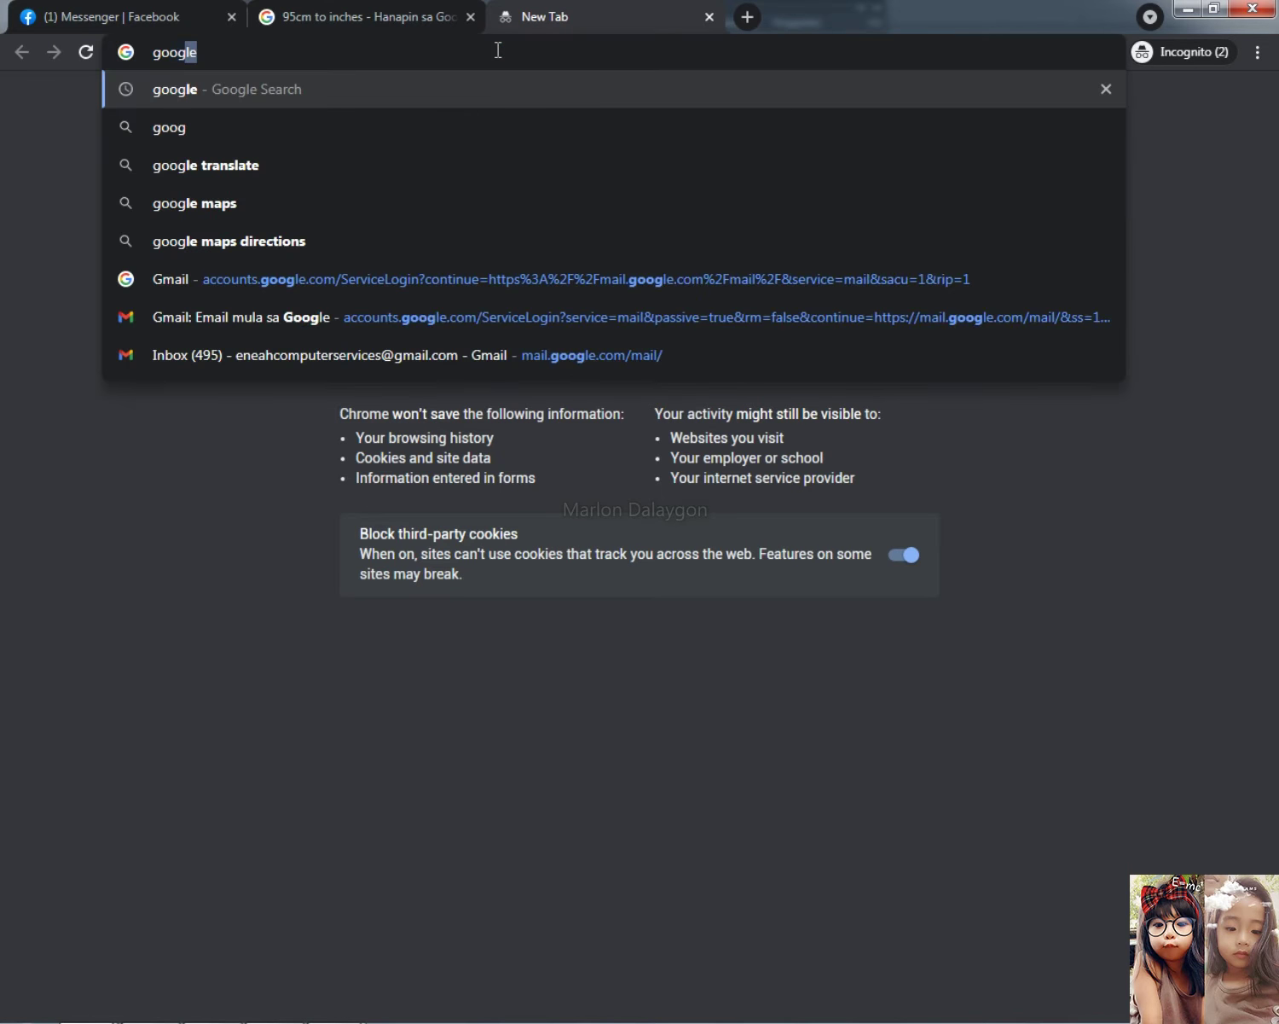
pyautogui.press('Return')
pyautogui.moveTo(289, 117); pyautogui.dragTo(107, 128)
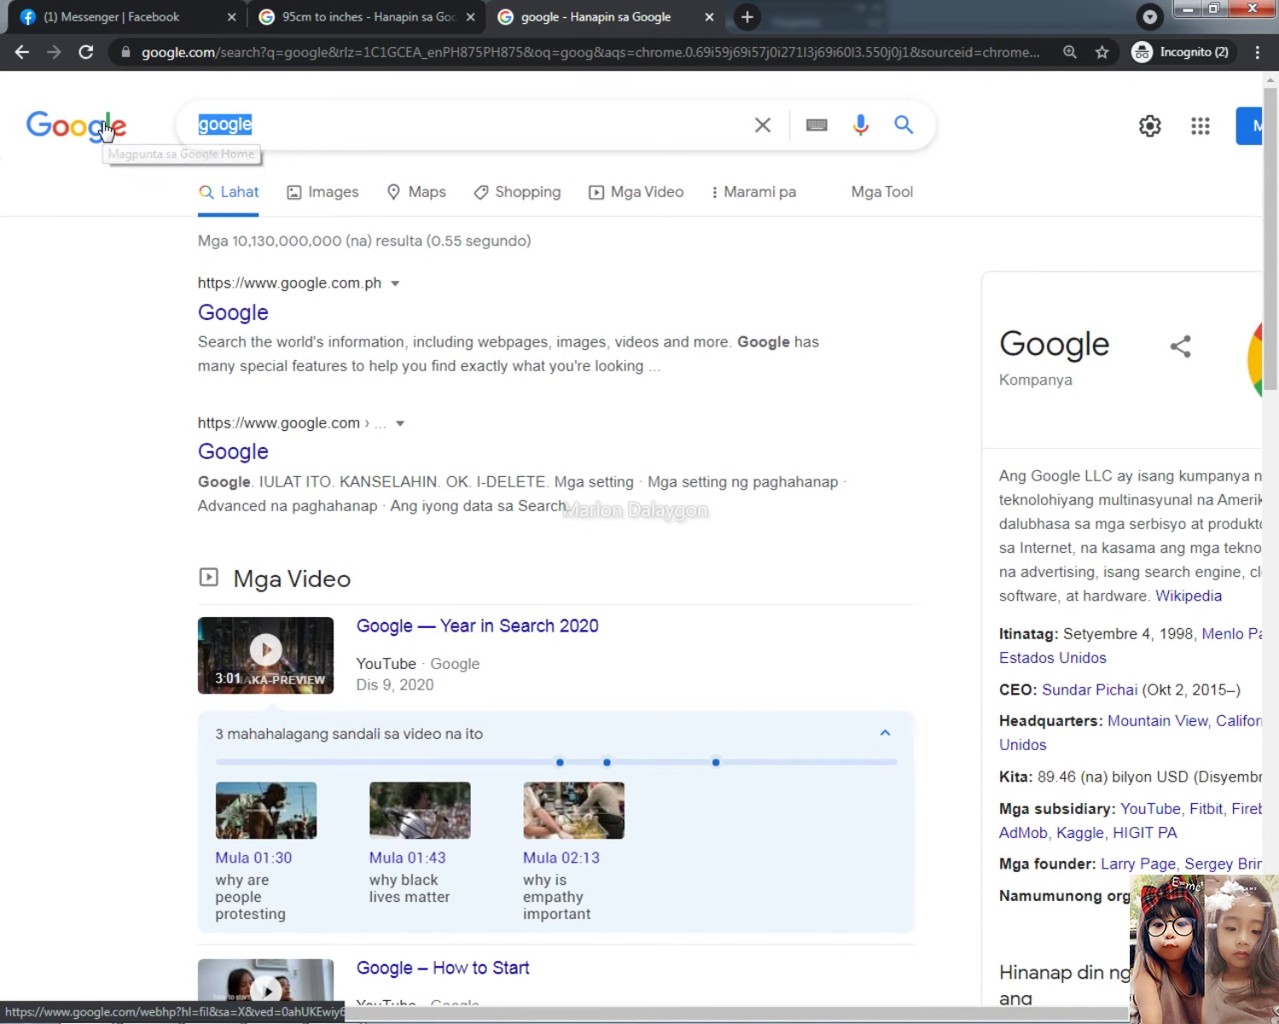
pyautogui.write('dito')
pyautogui.click(273, 176)
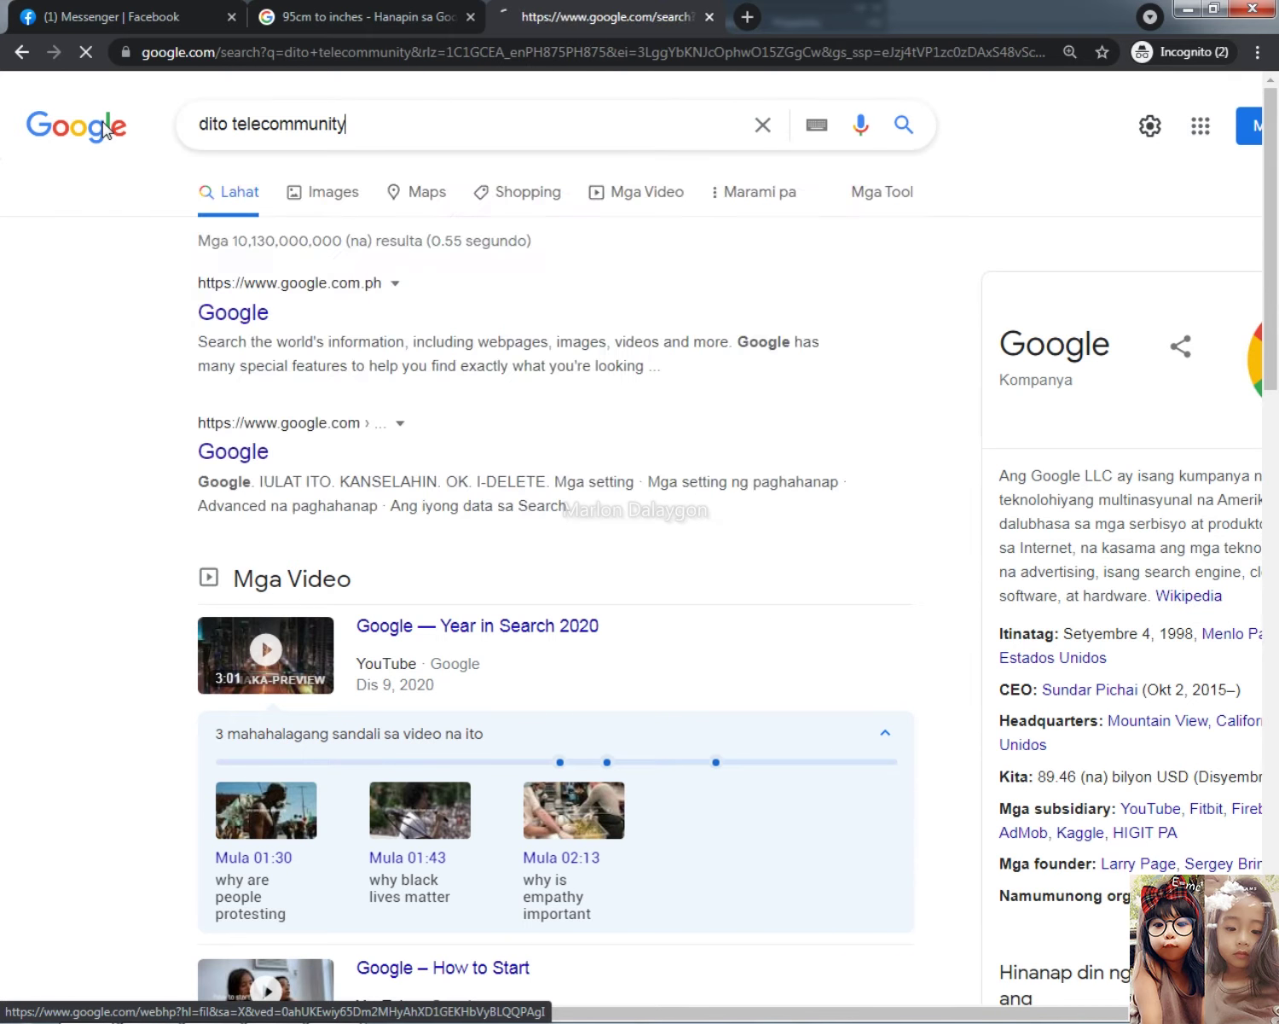
pyautogui.click(297, 190)
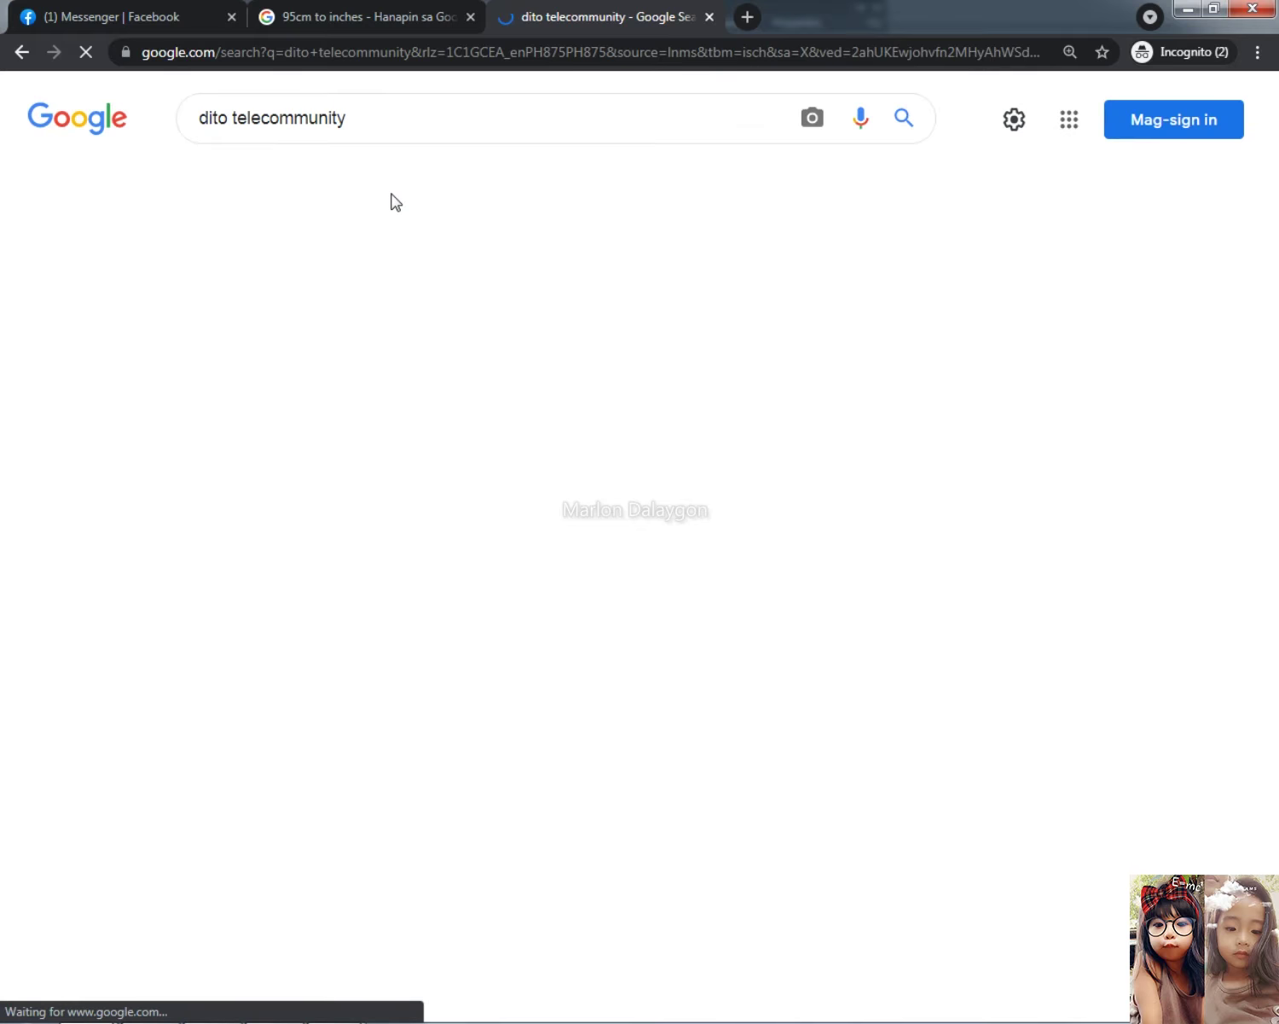
# Open the Wikipedia Dito Telecommunity logo from the image results and save it to the computer
pyautogui.click(217, 418)
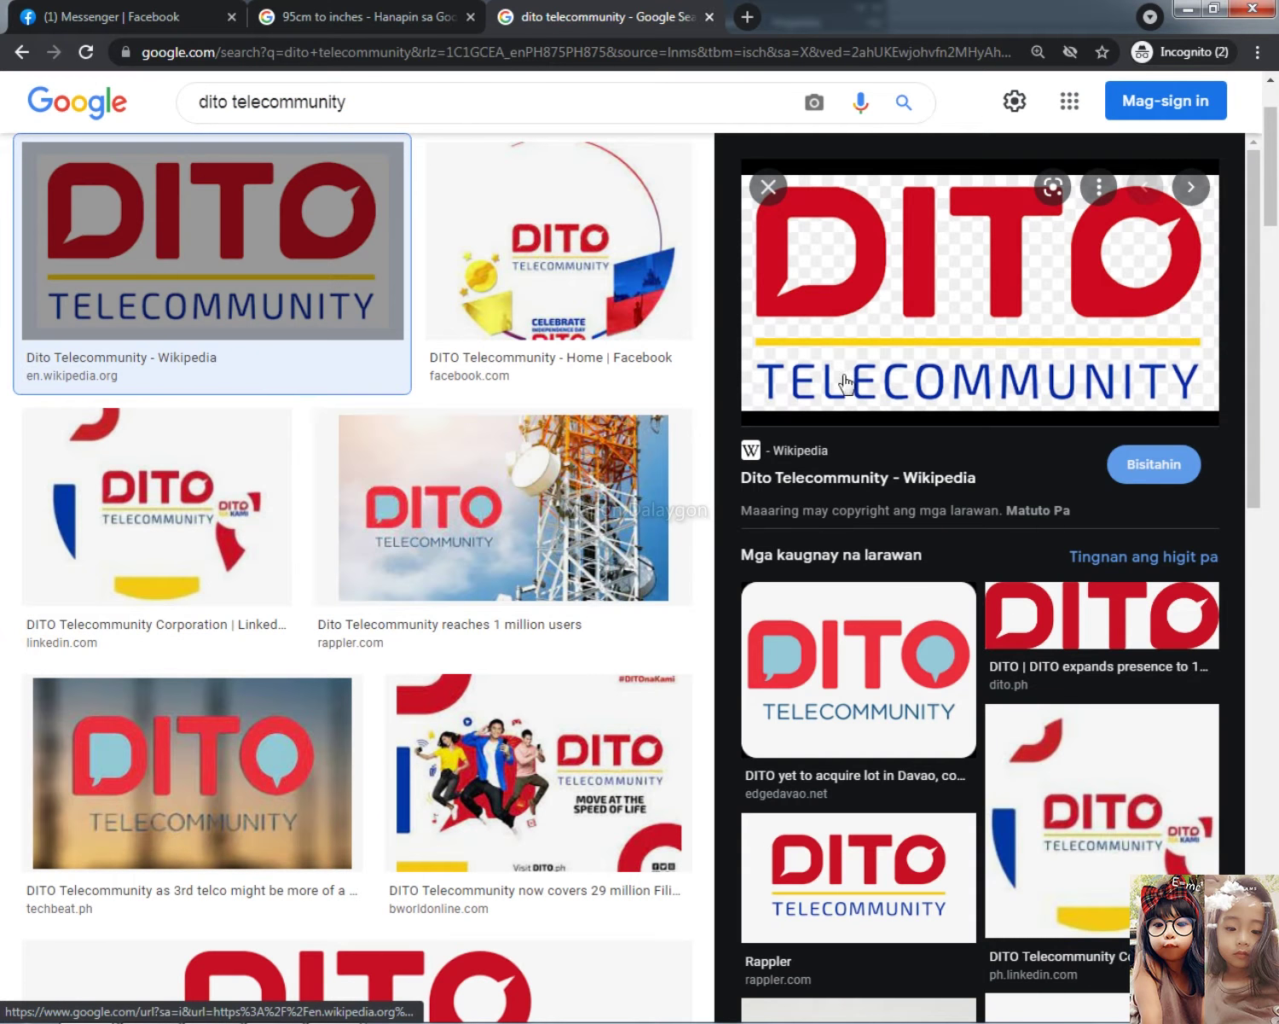
pyautogui.rightClick(1012, 243)
pyautogui.click(1062, 457)
pyautogui.press('Return')
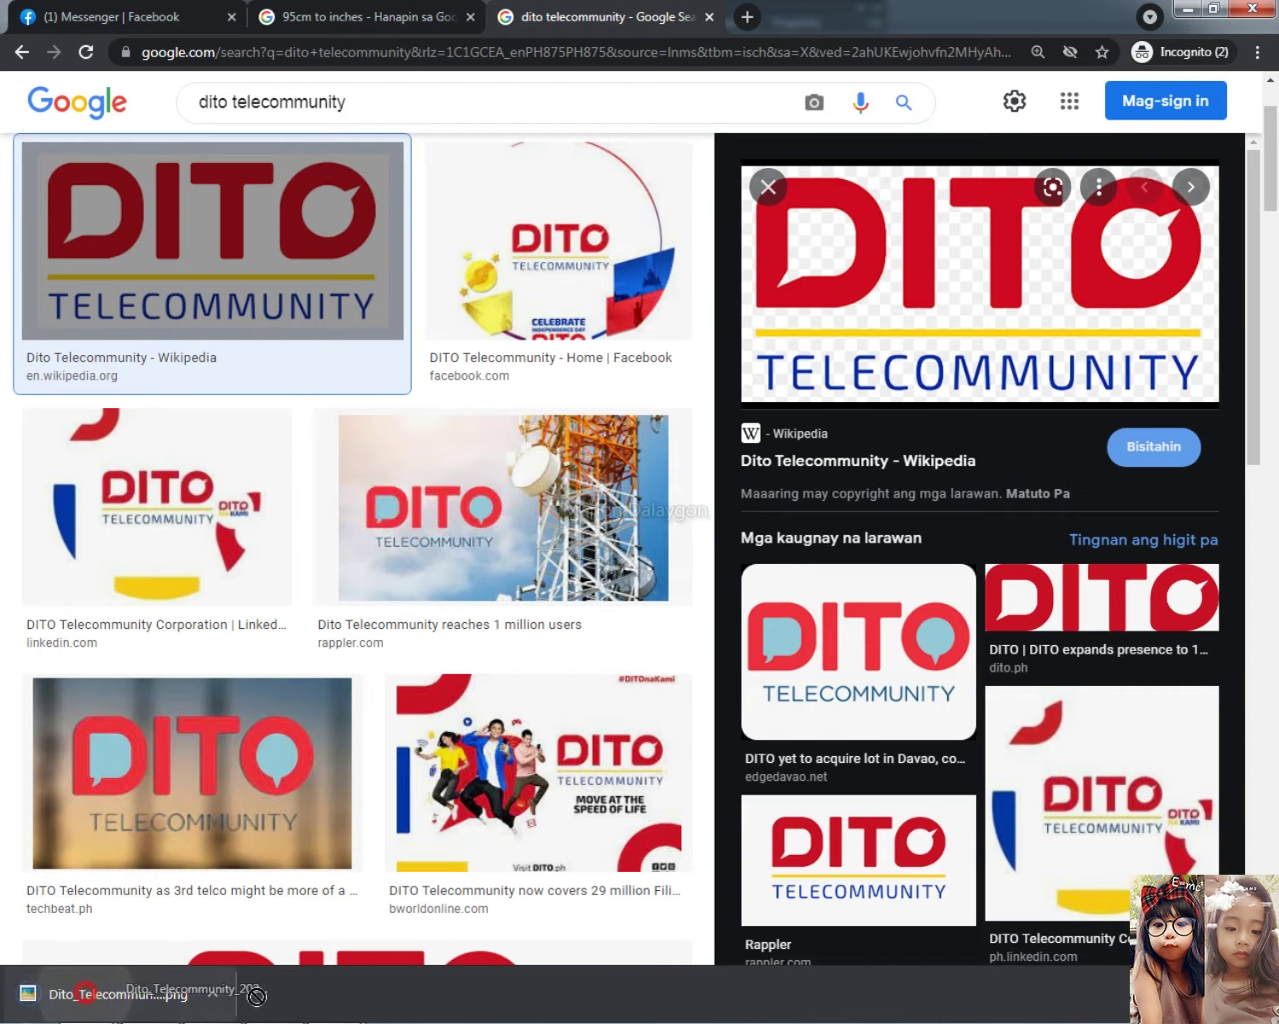
# Place the downloaded DITO logo in the Photoshop banner and stretch it across nearly the full canvas, at 1306.13% width
pyautogui.click(213, 1003)
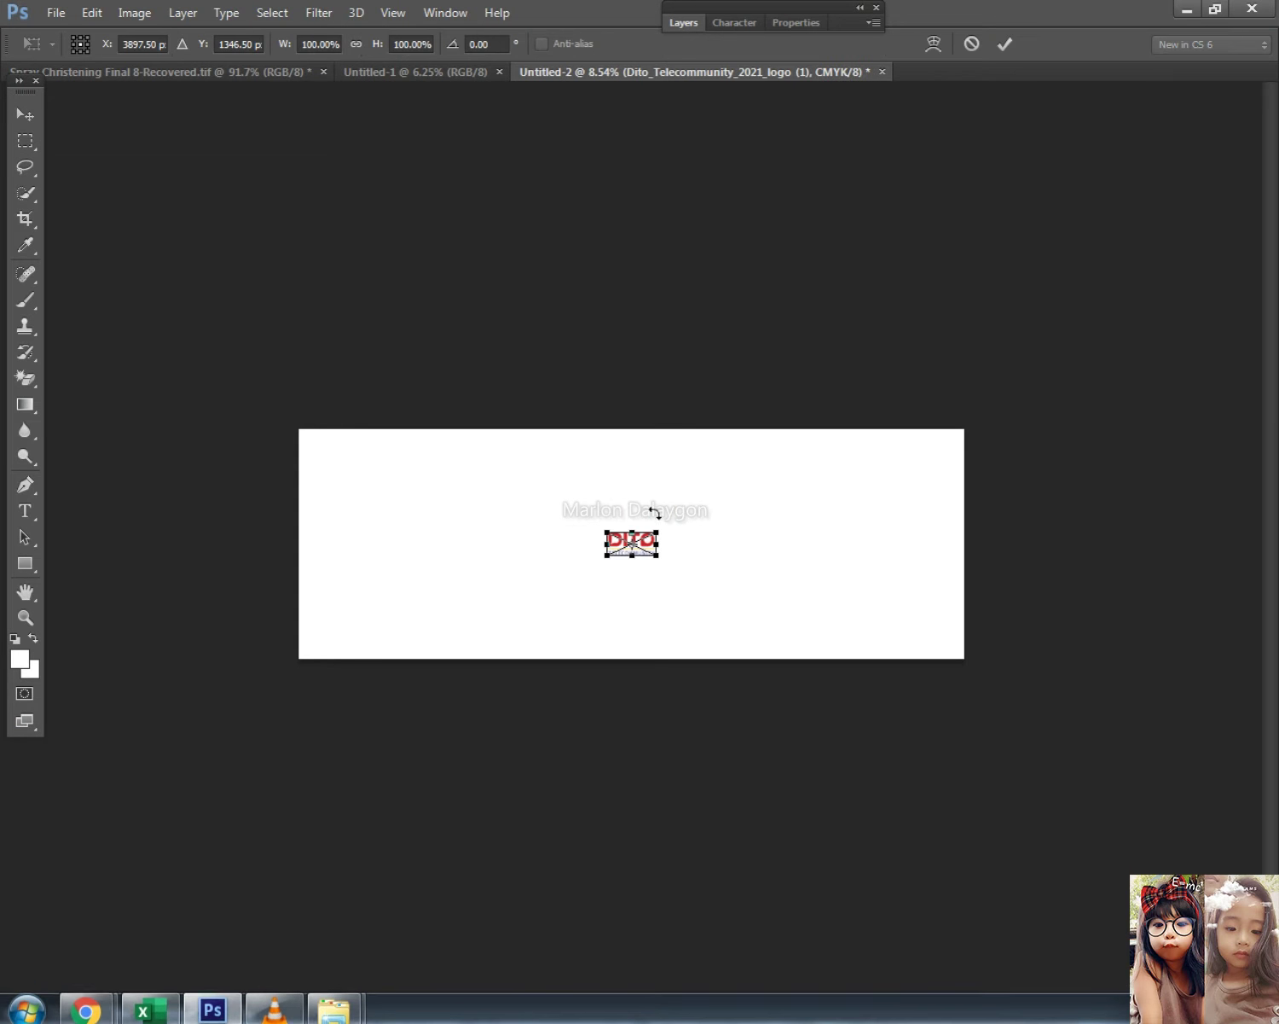
pyautogui.moveTo(659, 563); pyautogui.dragTo(975, 709)
pyautogui.moveTo(816, 536); pyautogui.dragTo(655, 483)
pyautogui.moveTo(715, 611); pyautogui.dragTo(807, 633)
pyautogui.moveTo(800, 540); pyautogui.dragTo(957, 542)
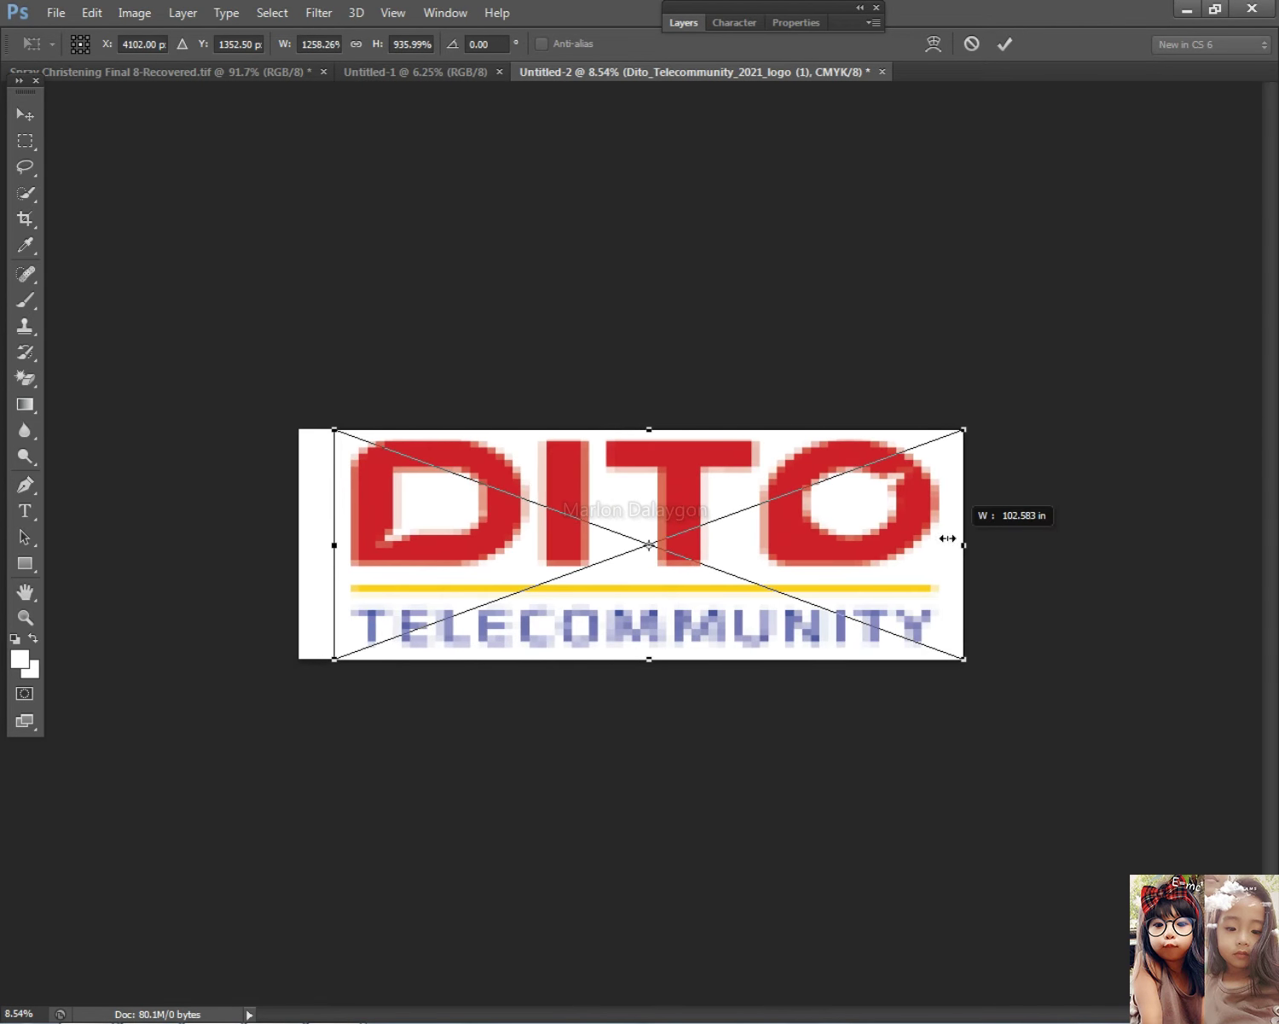
pyautogui.moveTo(334, 544); pyautogui.dragTo(309, 544)
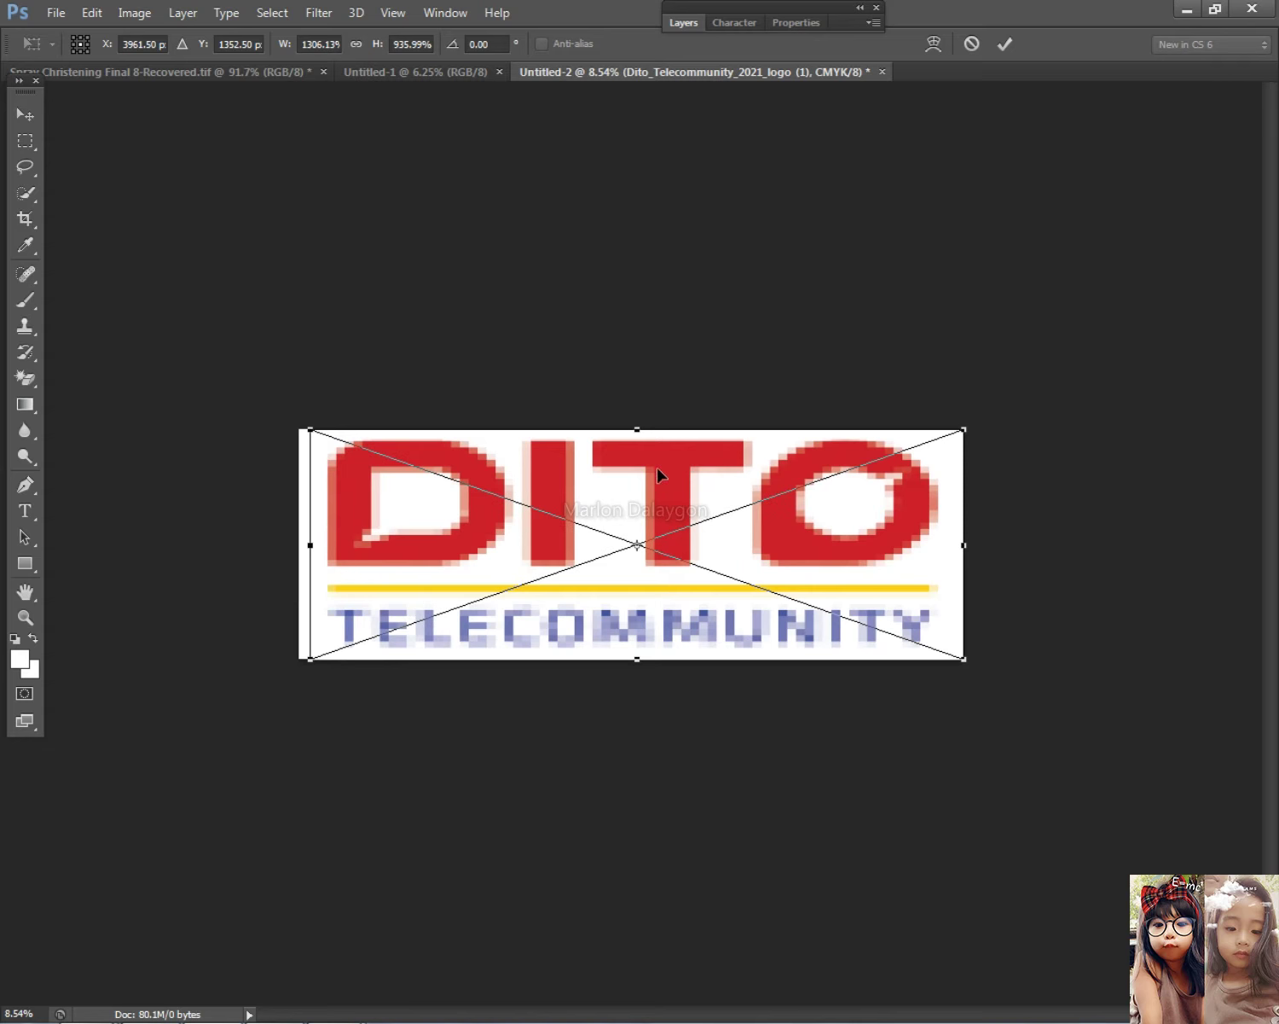
pyautogui.moveTo(634, 426); pyautogui.dragTo(633, 448)
pyautogui.press('Return')
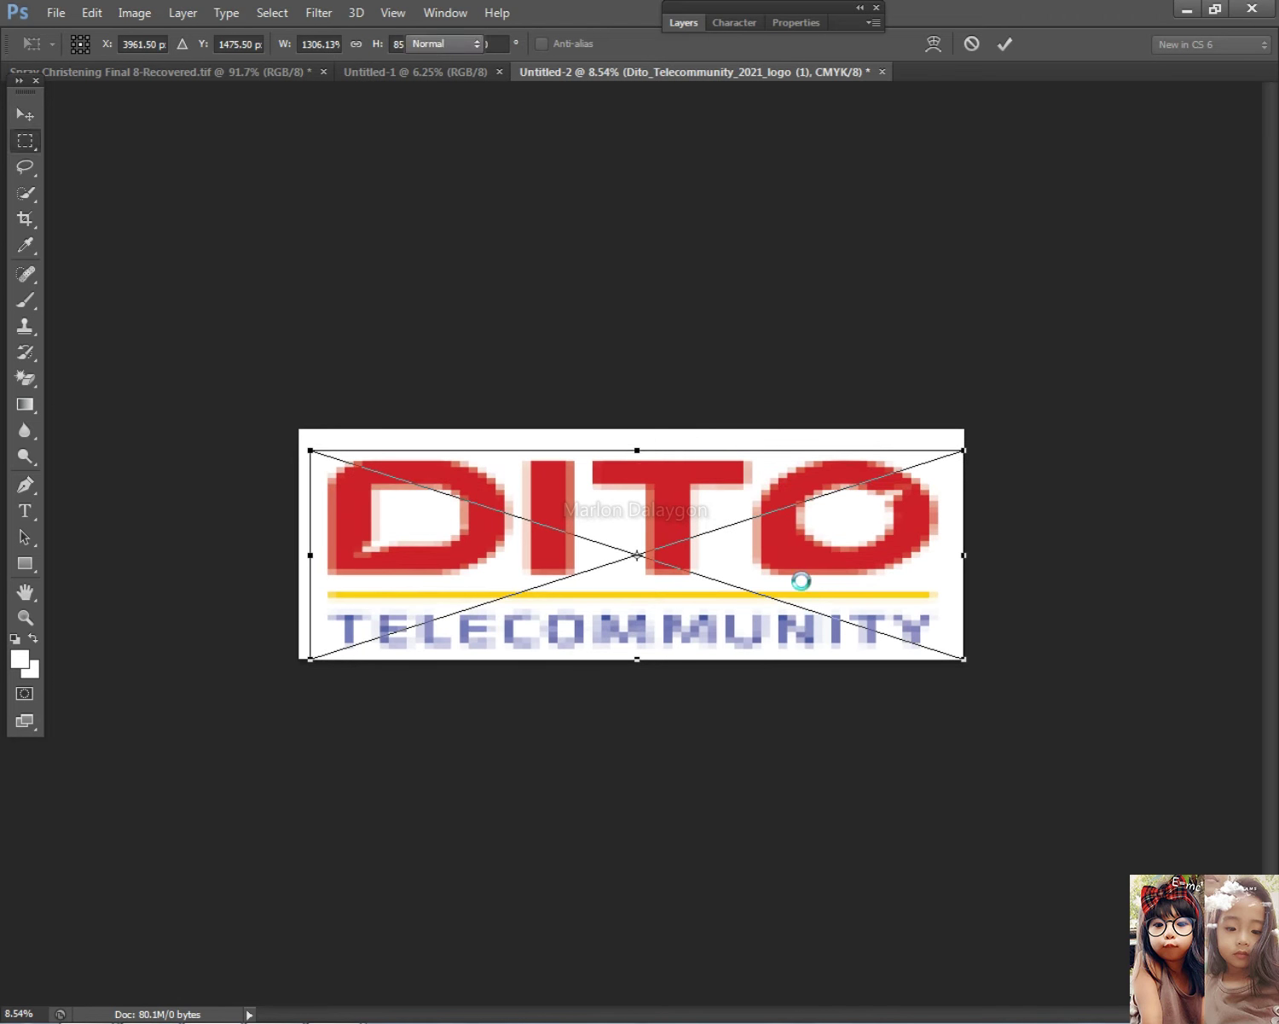
# Shrink the placed DITO logo slightly to 1281.26% width and 834.60% height
pyautogui.hotkey('ctrl', '+')
pyautogui.click(30, 122)
pyautogui.hotkey('ctrl', '-')
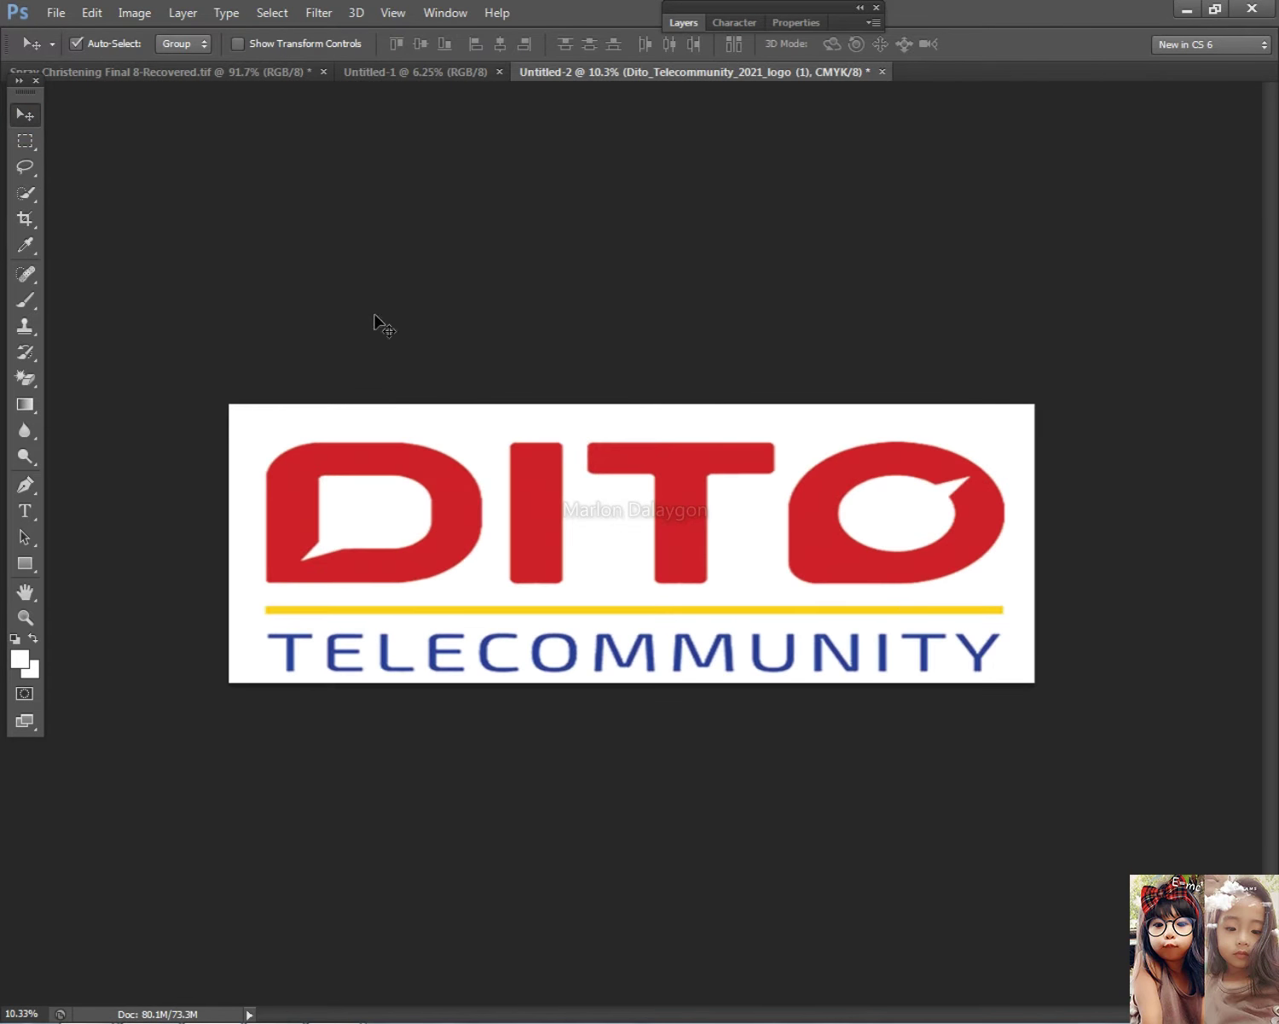
pyautogui.hotkey('ctrl', 't')
pyautogui.moveTo(1039, 687); pyautogui.dragTo(1034, 694)
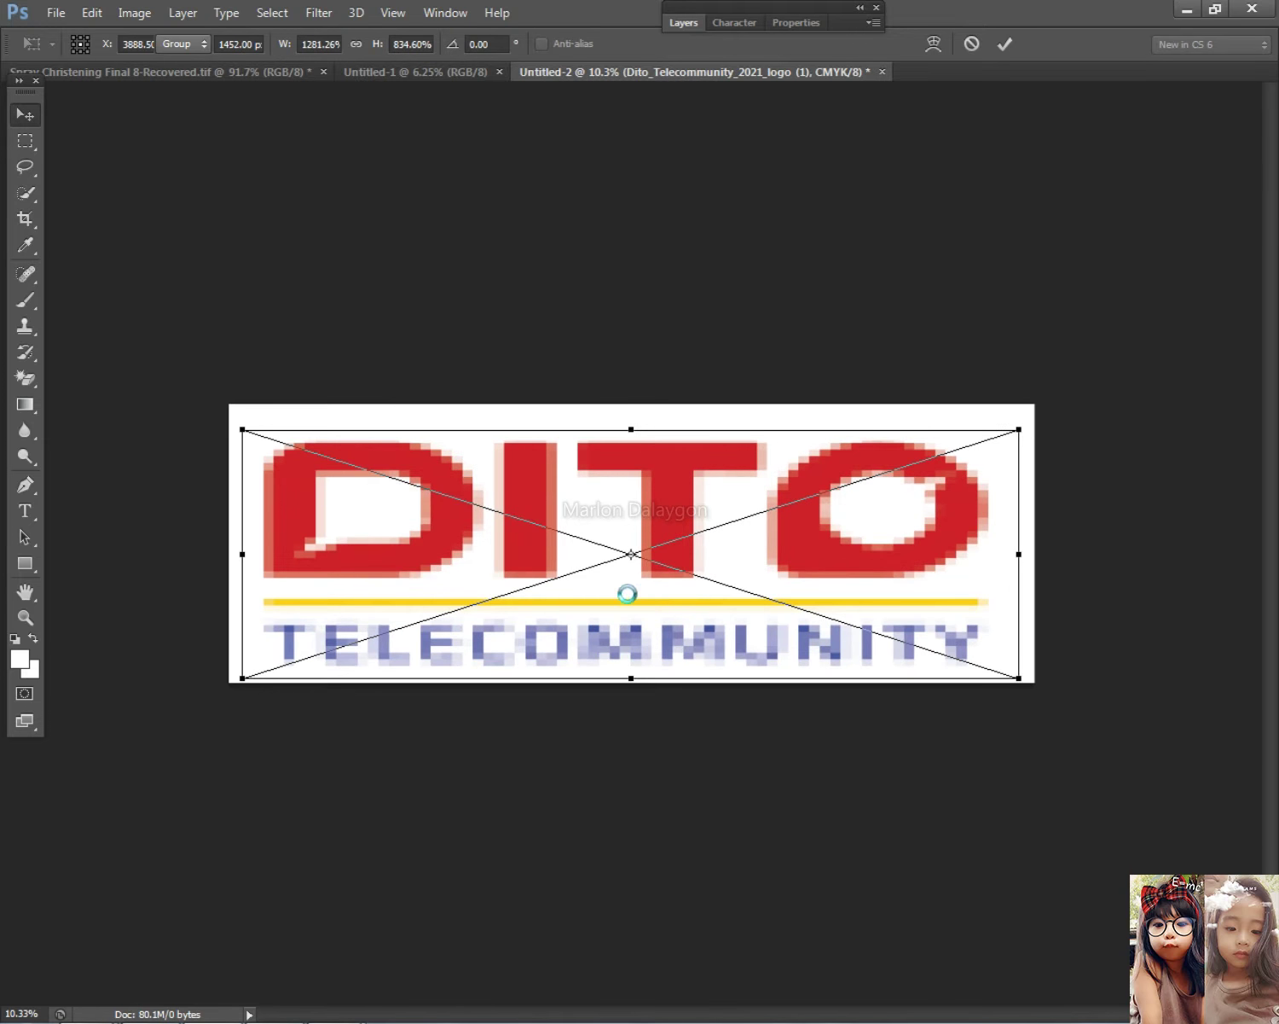
pyautogui.press('Return')
# Use the Magic Eraser on the white area around the logo letters, rasterizing the smart object
pyautogui.click(19, 381)
pyautogui.click(571, 480)
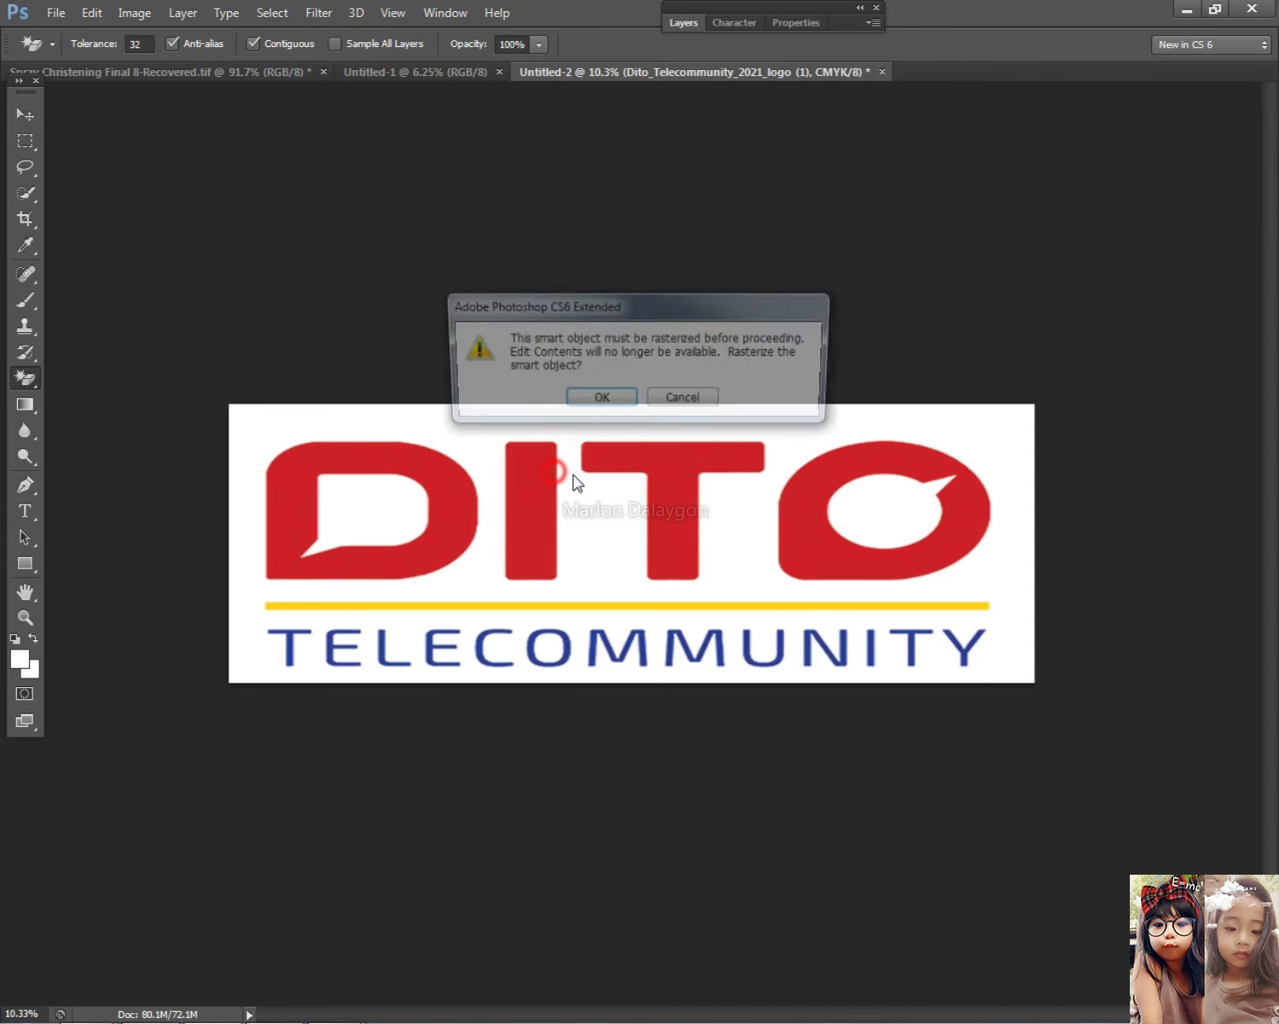
pyautogui.click(593, 400)
# Darken the logo colors with a Levels adjustment, raising the black input level to about 44
pyautogui.scroll(-2, 812, 550)
pyautogui.hotkey('ctrl', 'l')
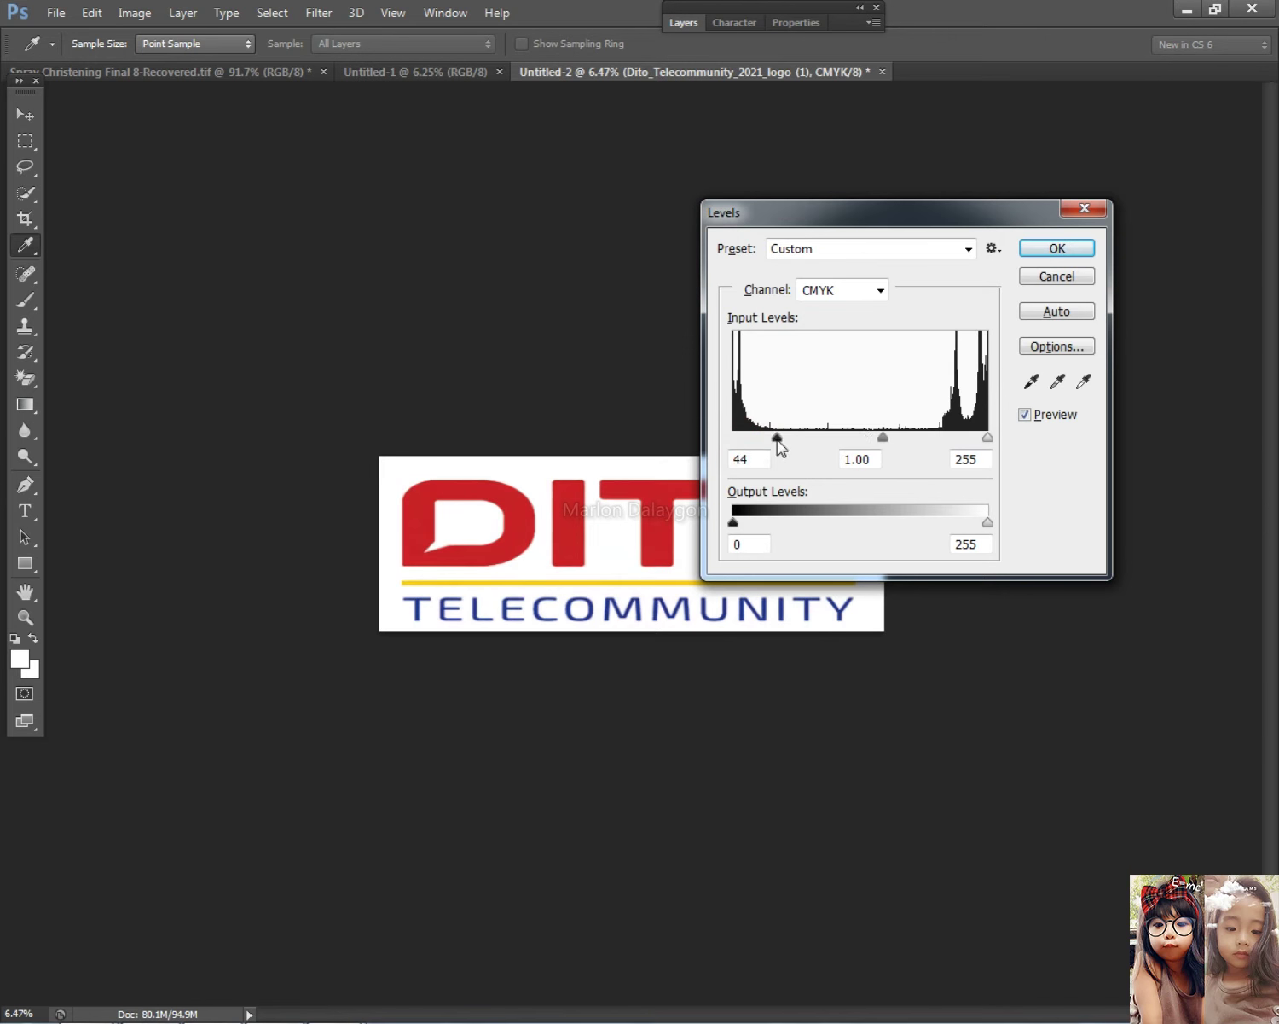
pyautogui.click(1042, 248)
pyautogui.scroll(1, 672, 484)
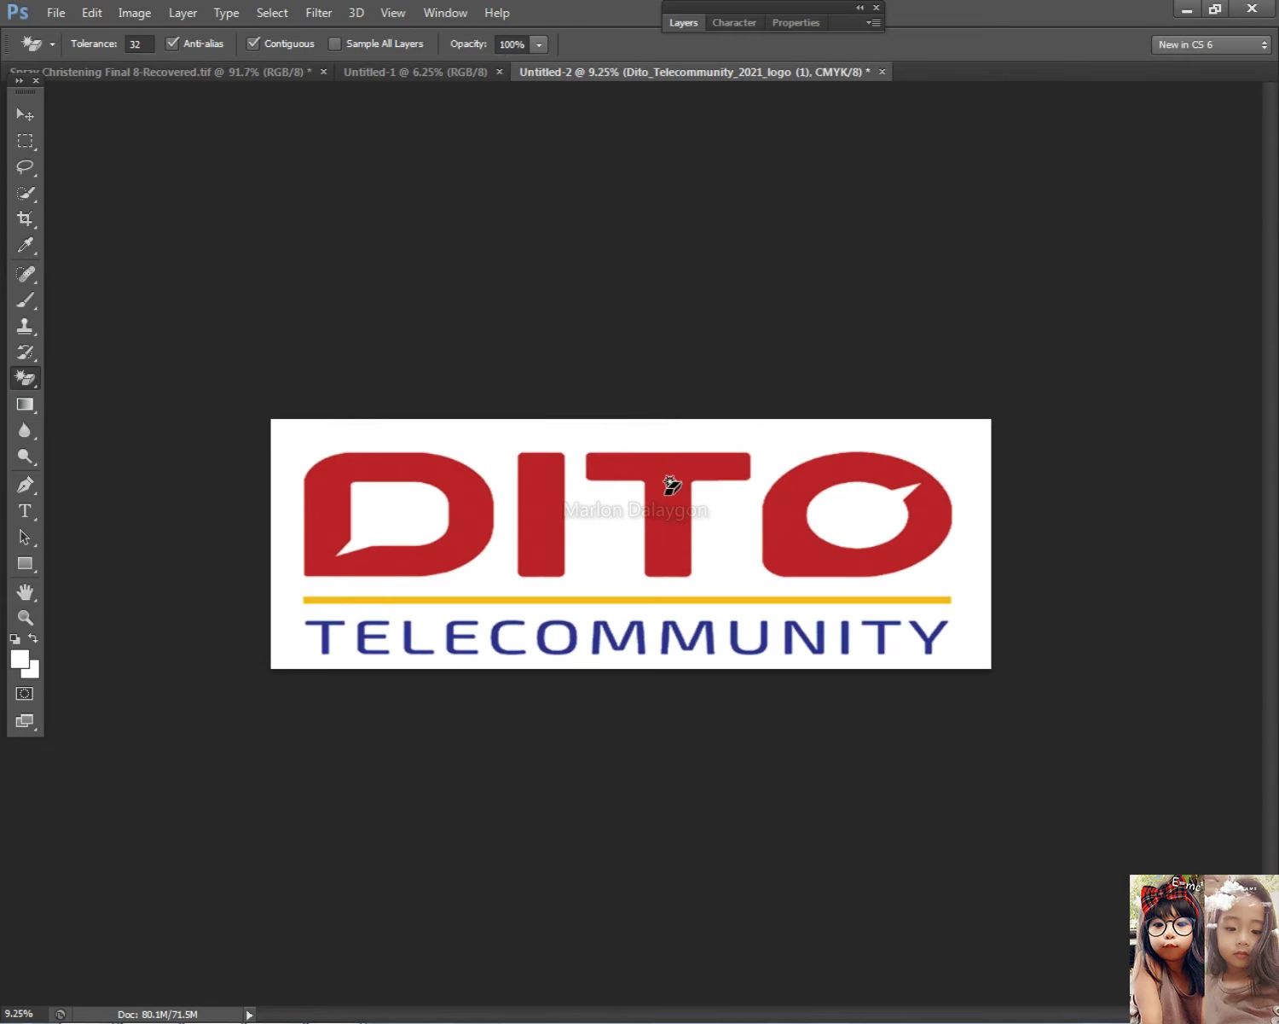
# Scale the rasterized logo down to 99.16% width and 97.53% height
pyautogui.click(25, 113)
pyautogui.scroll(-1, 829, 514)
pyautogui.hotkey('ctrl', 't')
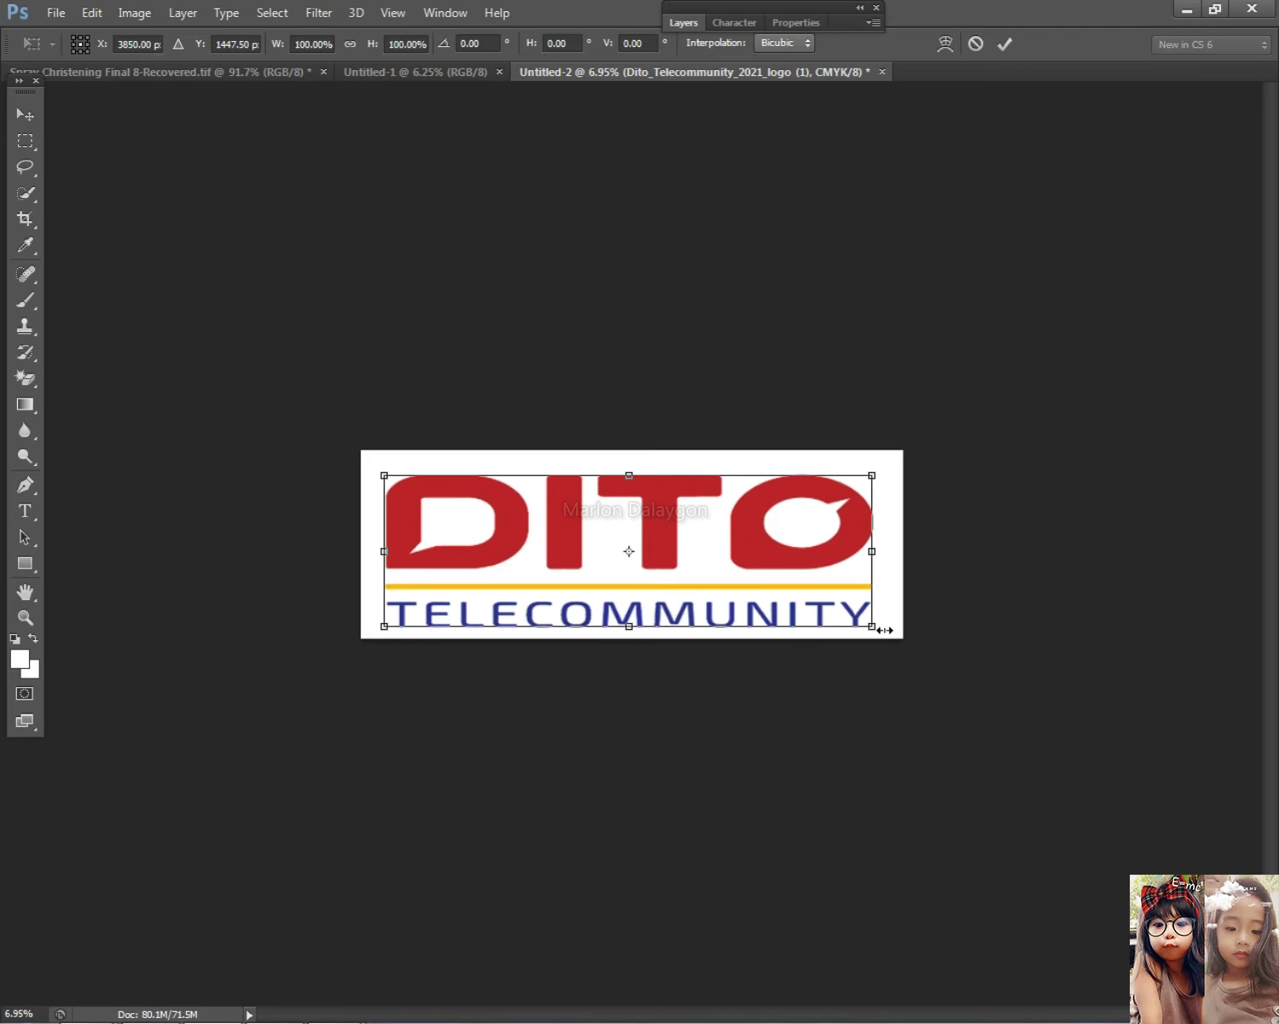
pyautogui.moveTo(883, 630); pyautogui.dragTo(868, 623)
pyautogui.doubleClick(653, 529)
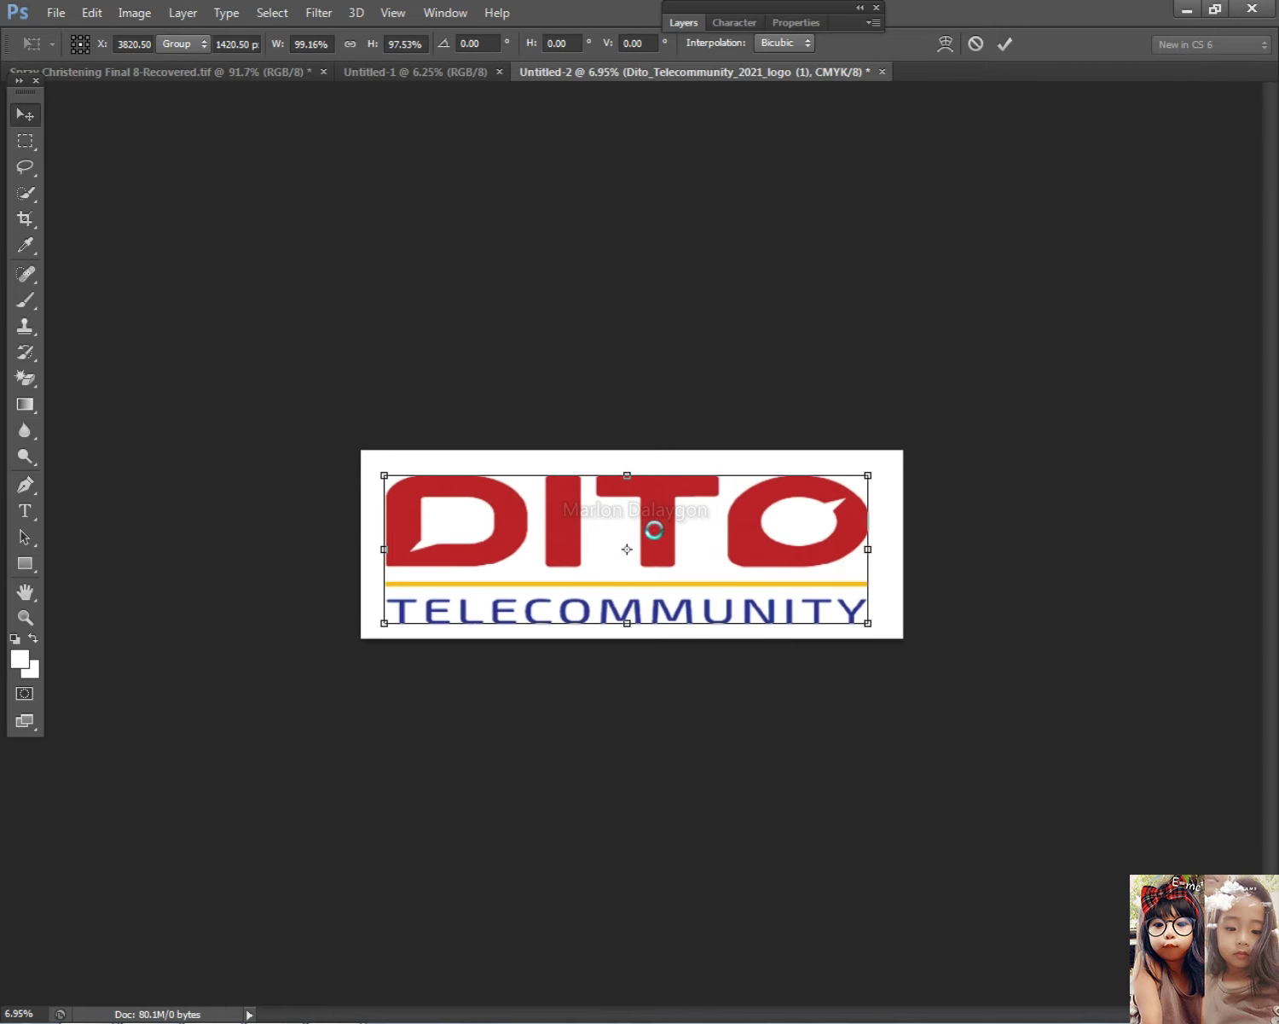
pyautogui.scroll(2, 647, 593)
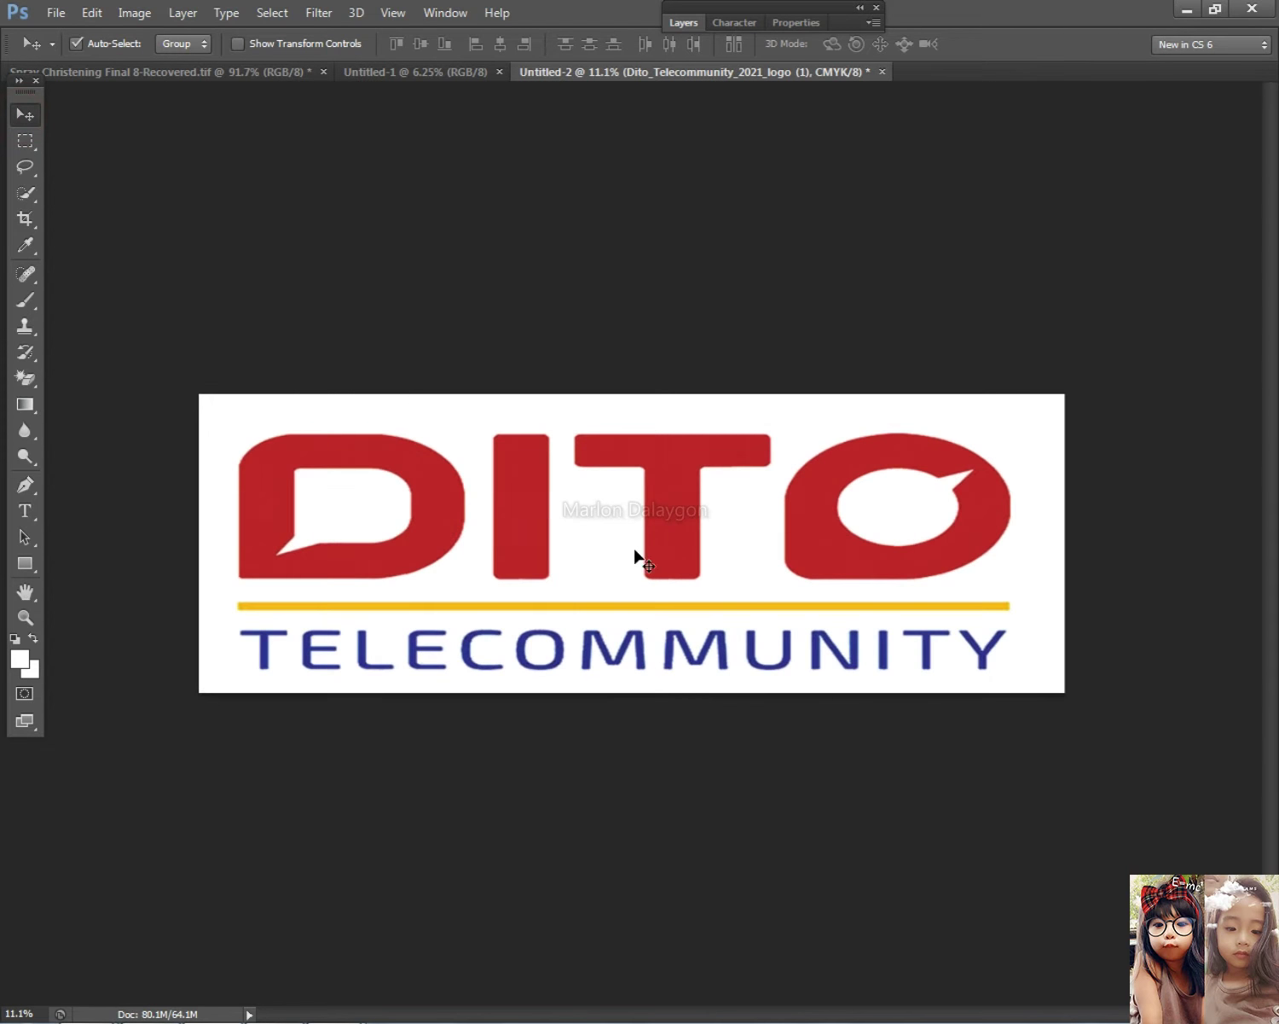
# Delete the DITO logo layer from the banner
pyautogui.hotkey('ctrl', 't')
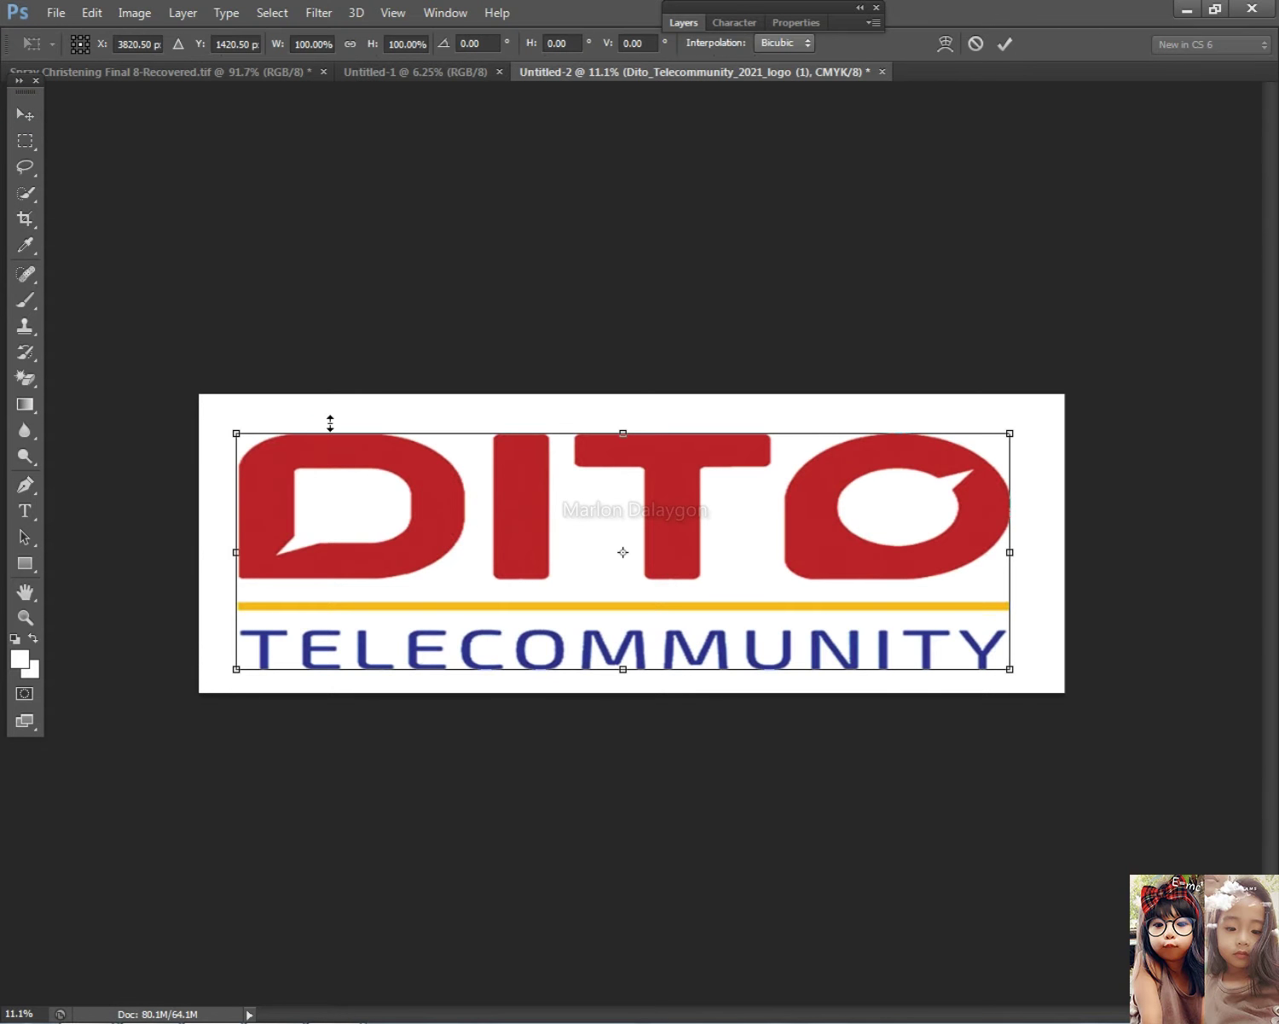
pyautogui.press('Escape')
pyautogui.press('Delete')
# Check the banner document's dimensions in the Image Size dialog
pyautogui.click(134, 12)
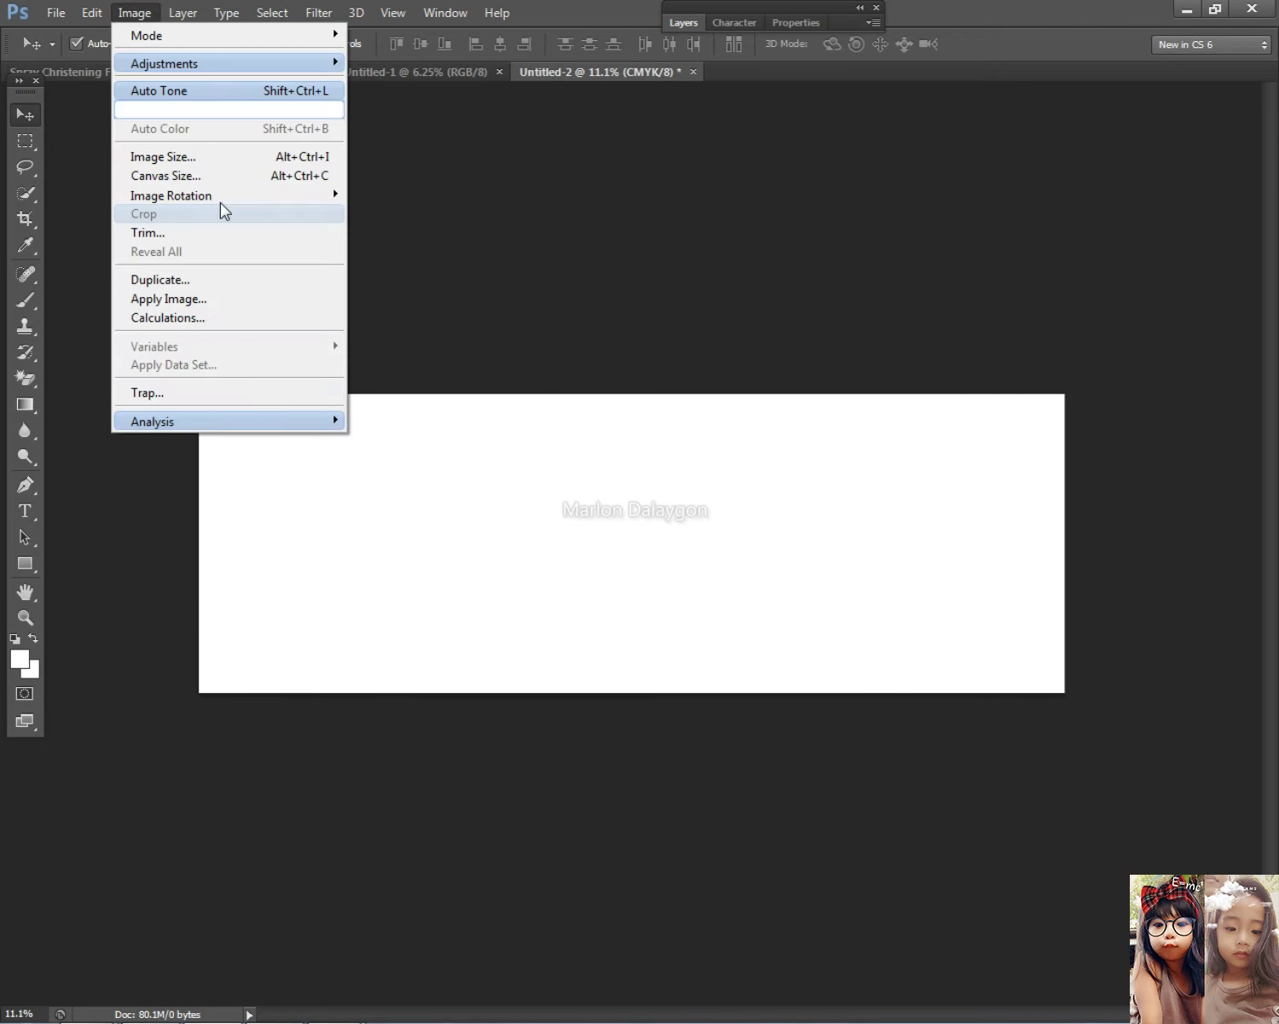
pyautogui.click(224, 159)
pyautogui.press('Escape')
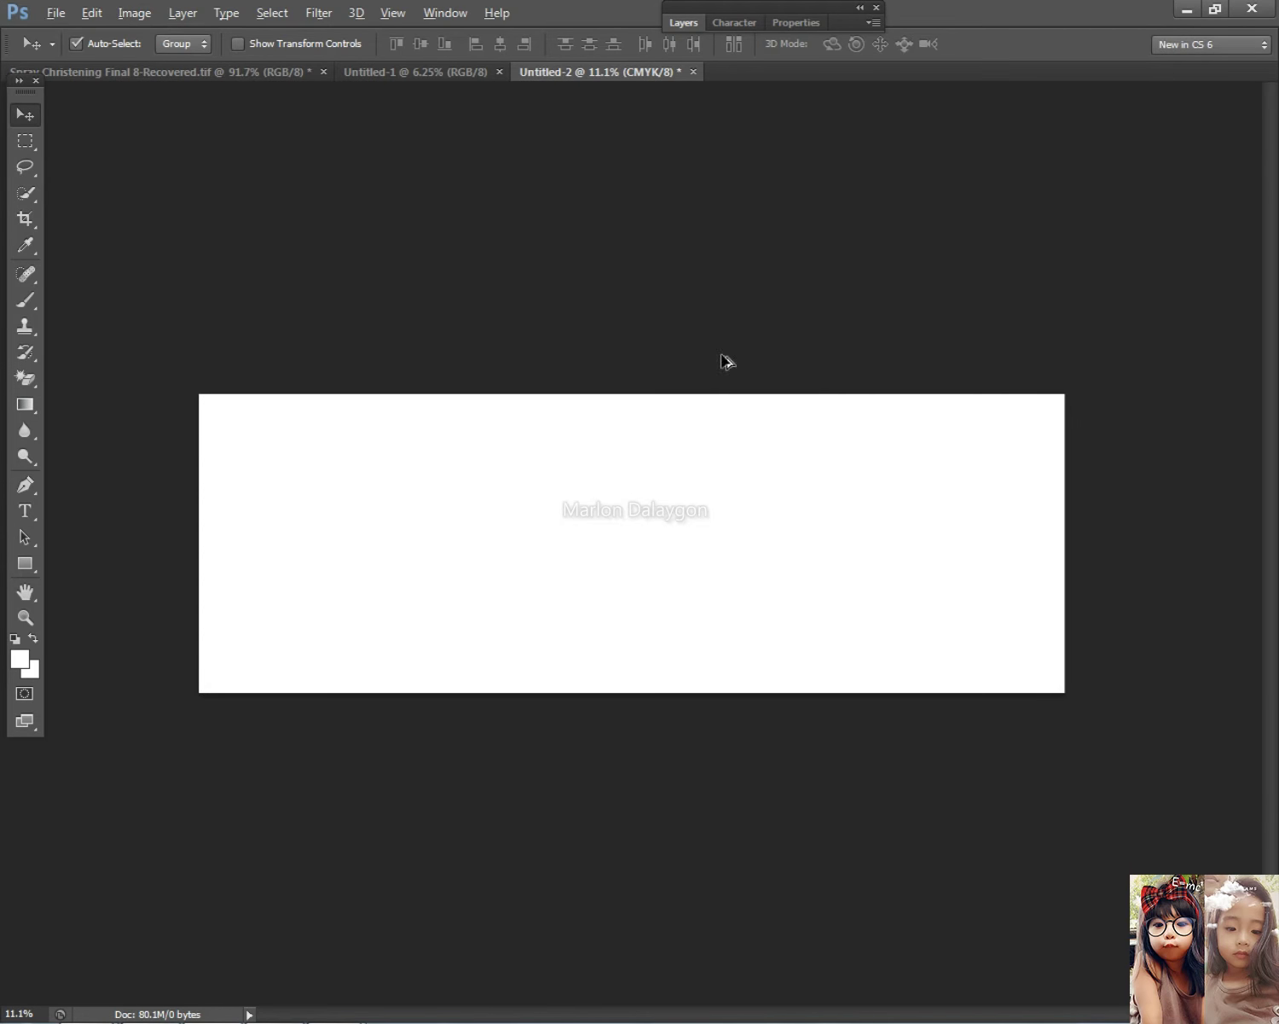
# Switch to the browser and save the DITO wordmark image from dito.ph as download.png
pyautogui.hotkey('alt', 'Tab')
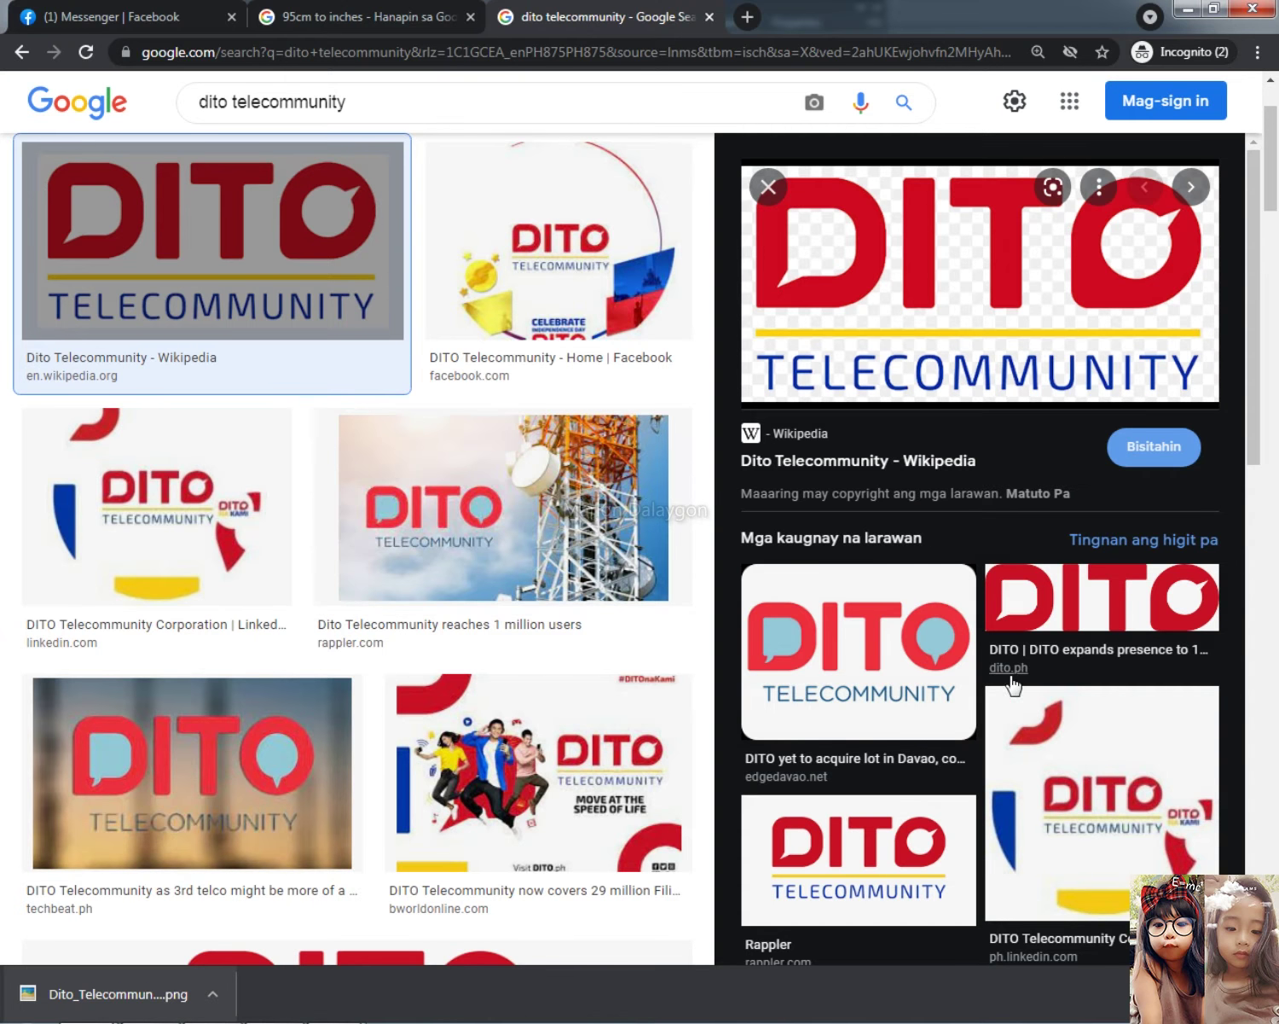
pyautogui.click(1182, 635)
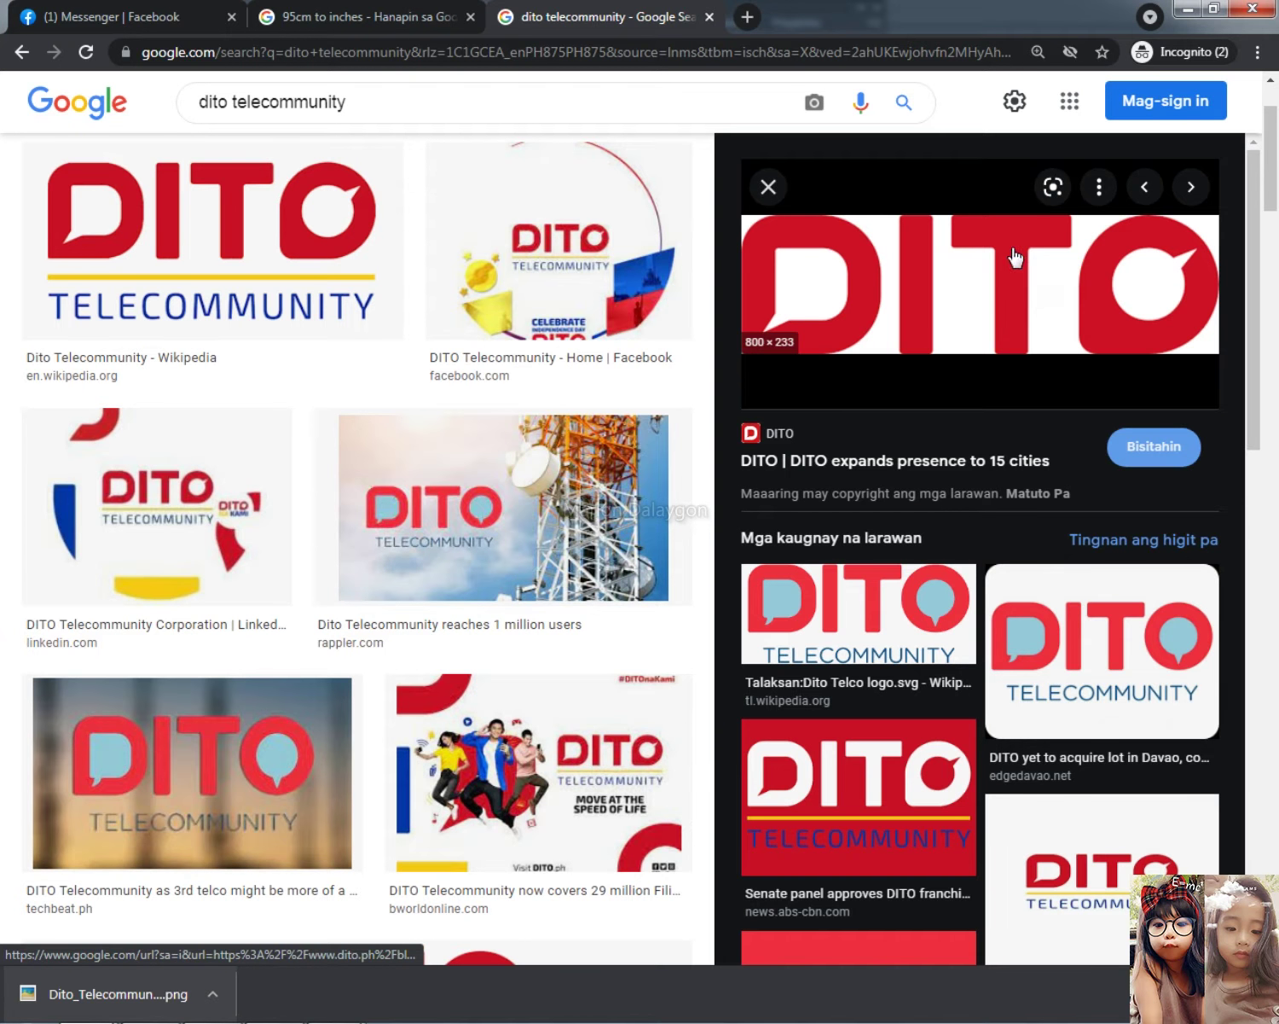
pyautogui.rightClick(975, 239)
pyautogui.click(1020, 463)
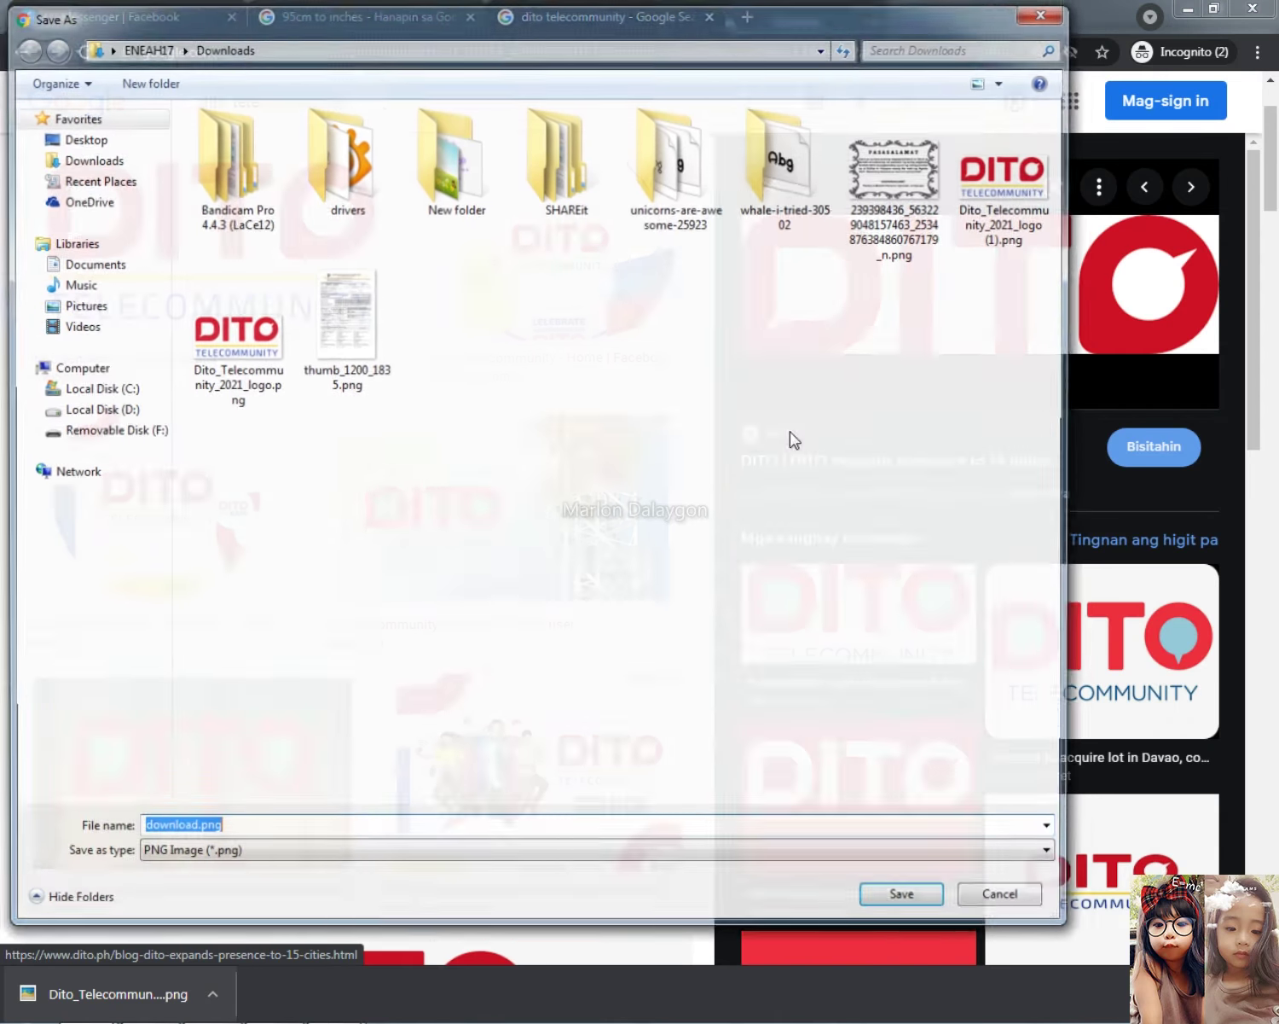
pyautogui.press('Return')
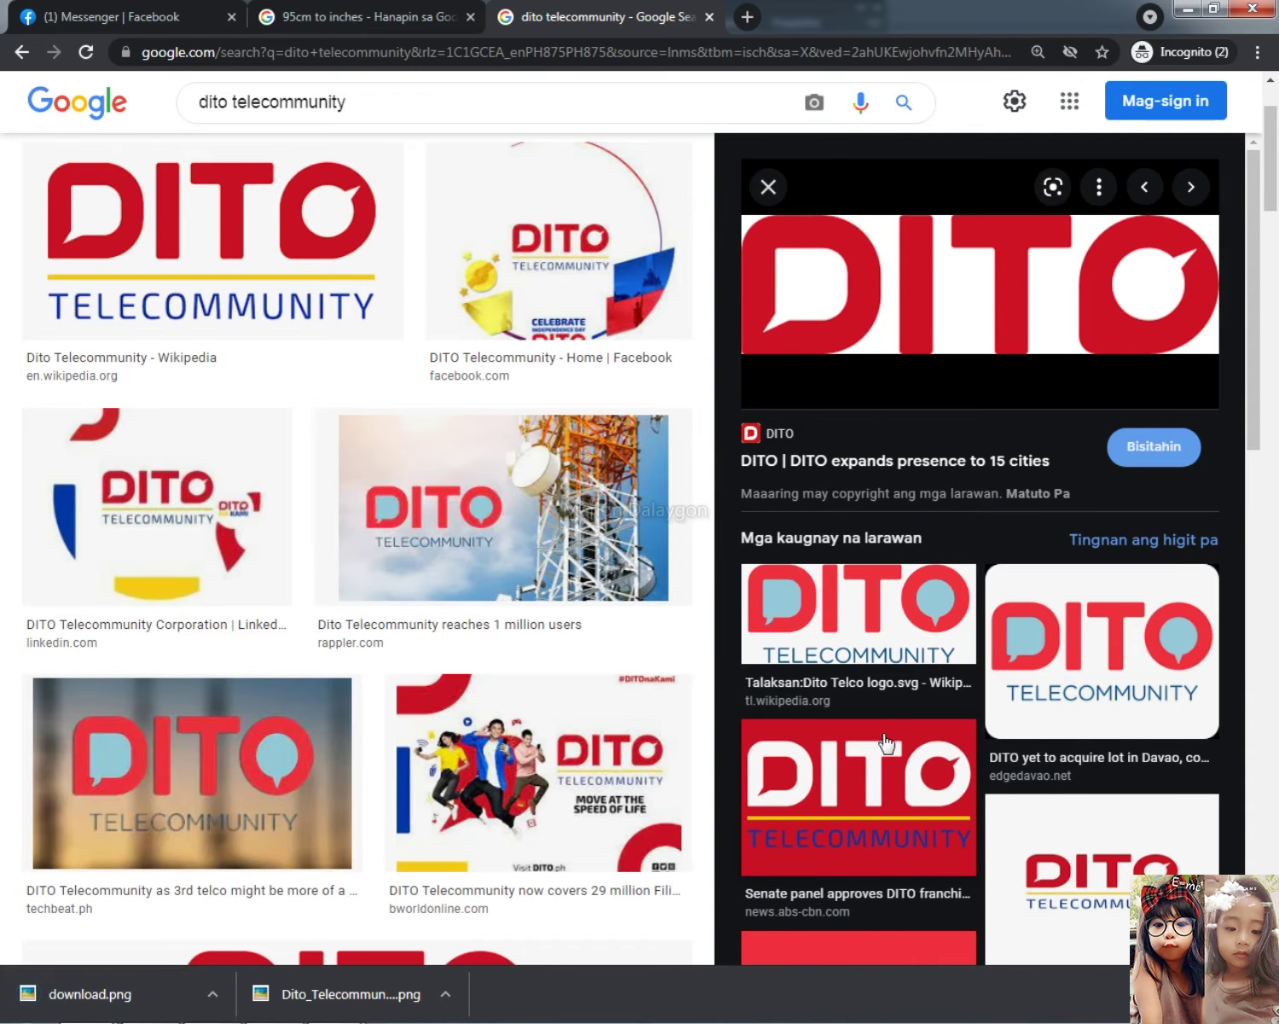
# Find the full DITO Telecommunity logo from Inquirer Business in the image results and save it to the Downloads folder
pyautogui.scroll(-10, 888, 744)
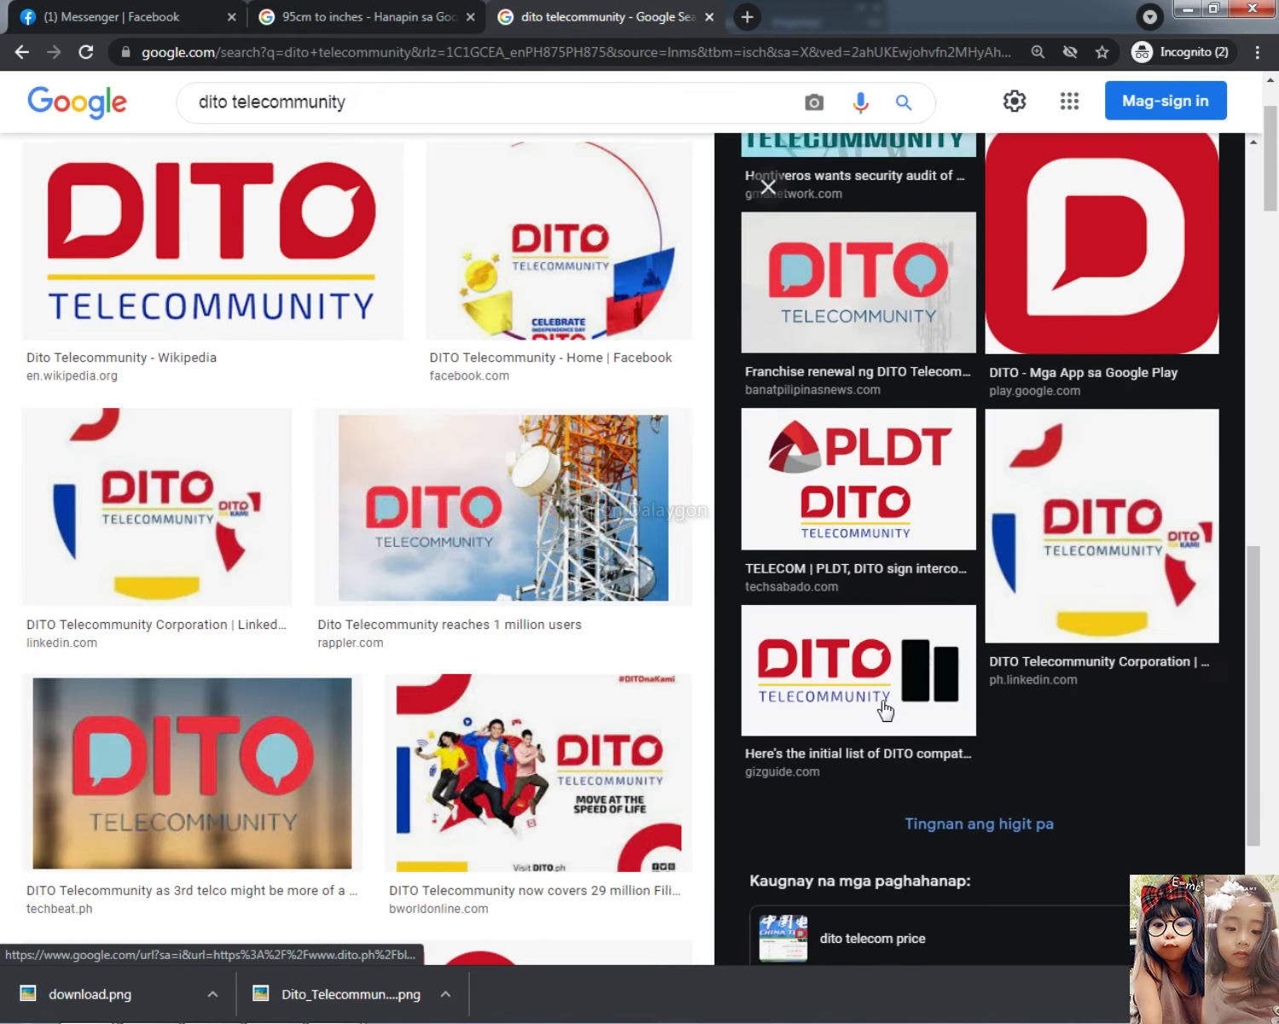
pyautogui.scroll(-3, 887, 708)
pyautogui.scroll(-7, 385, 748)
pyautogui.click(422, 373)
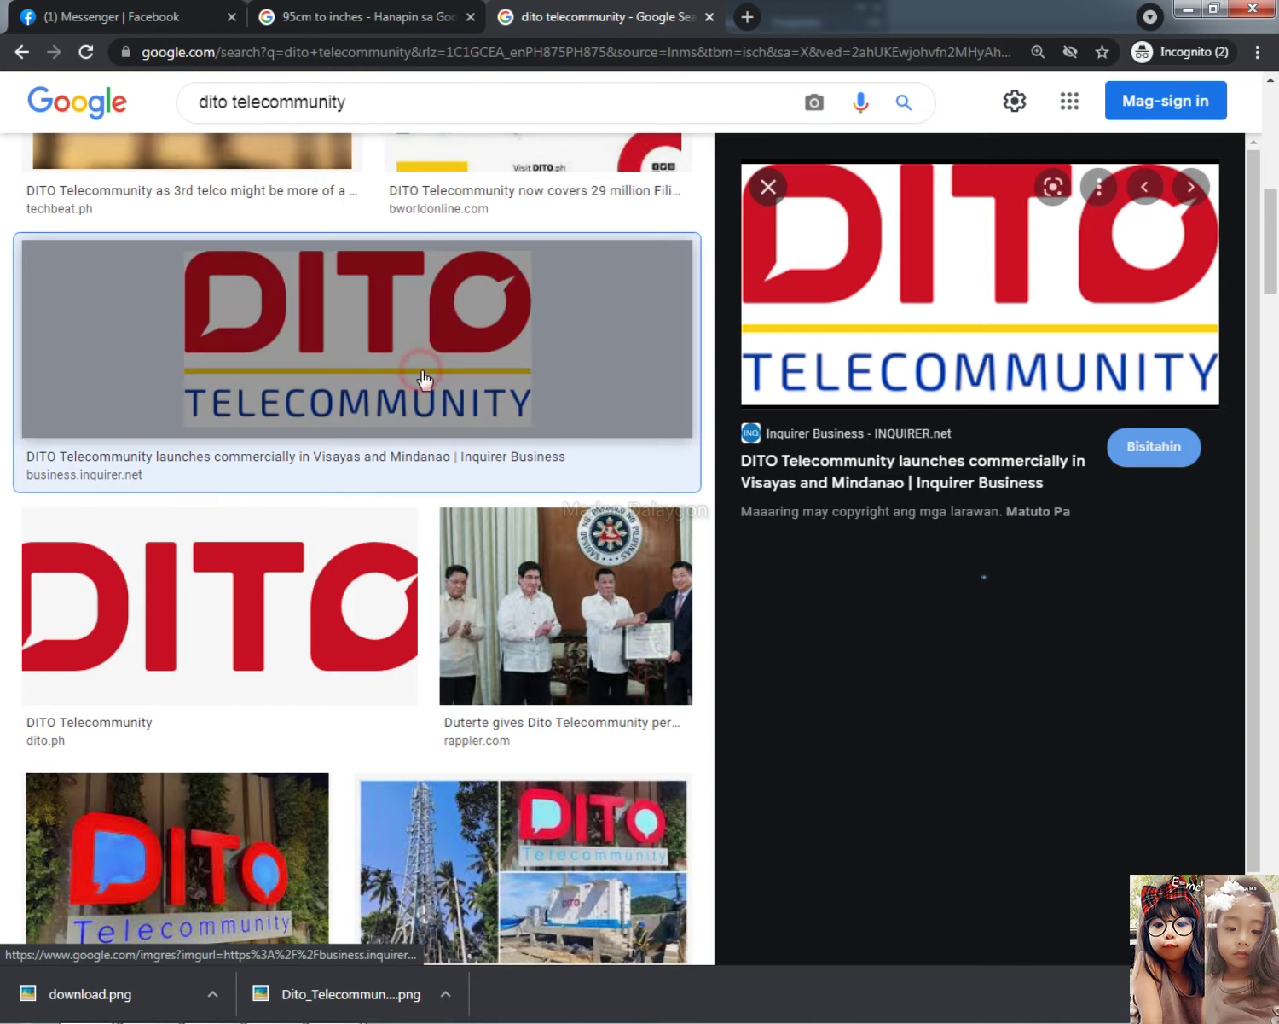
pyautogui.rightClick(930, 239)
pyautogui.click(985, 434)
pyautogui.press('Return')
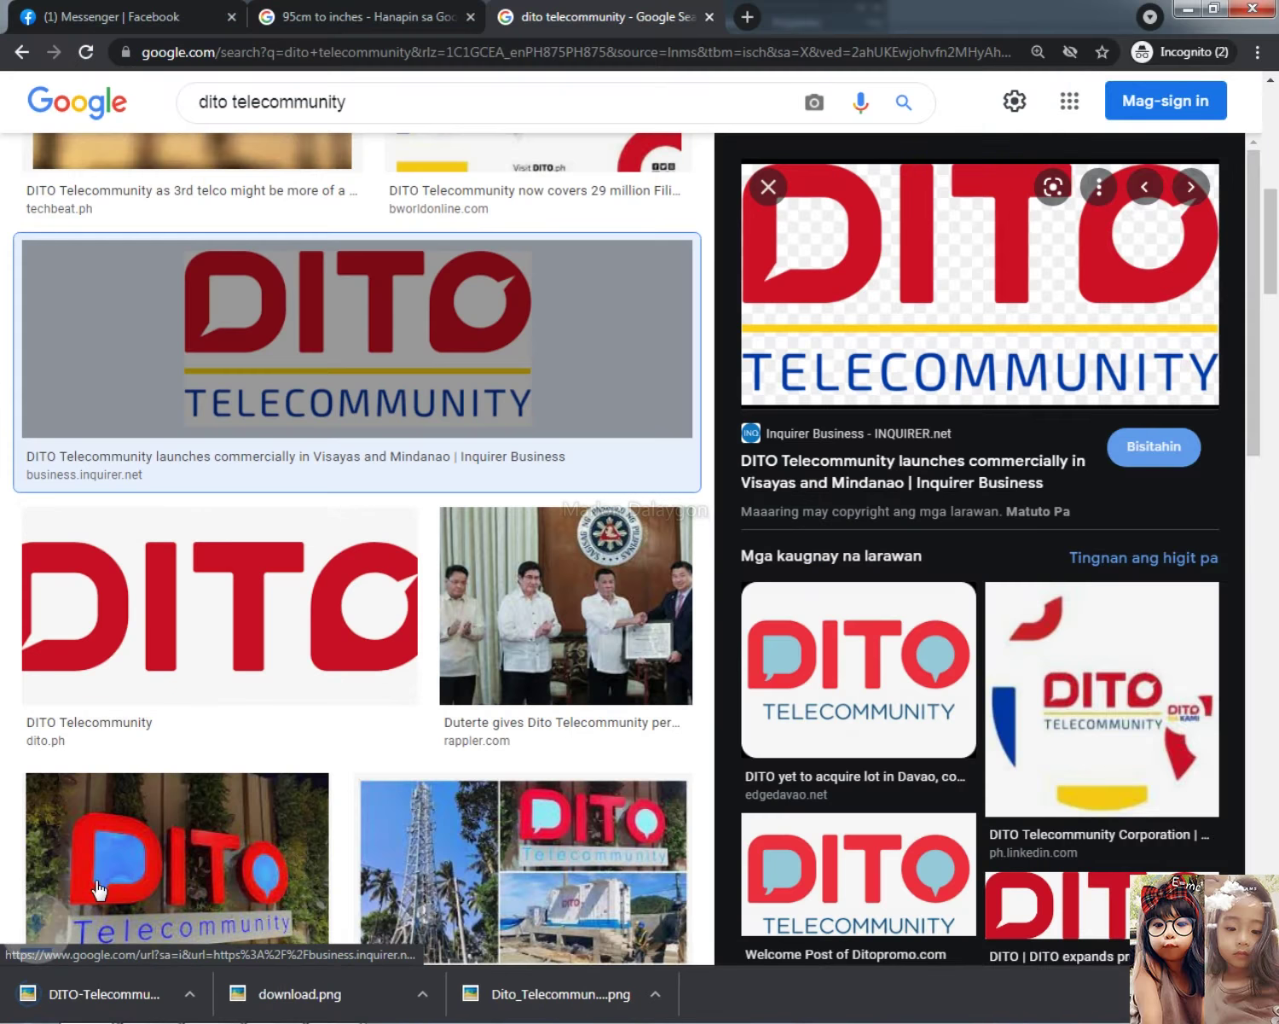
# Open the downloaded DITO-Telecommunity-LOGO-620x312.png in Photoshop and move its logo into the Untitled-2 banner document
pyautogui.moveTo(94, 994); pyautogui.dragTo(520, 72)
pyautogui.hotkey('ctrl', 'x')
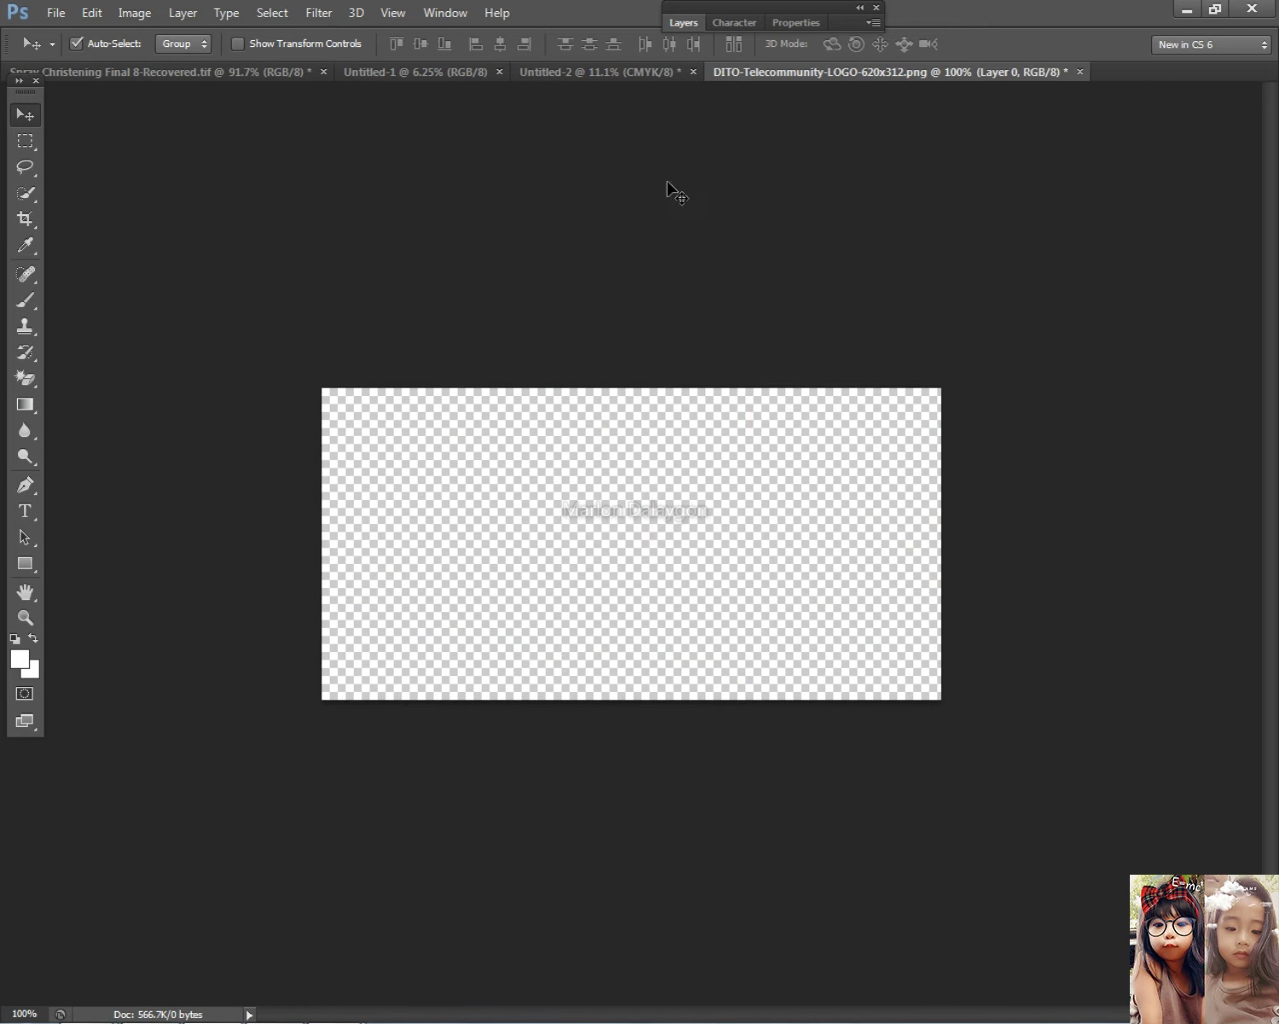
pyautogui.click(642, 75)
pyautogui.hotkey('ctrl', 'v')
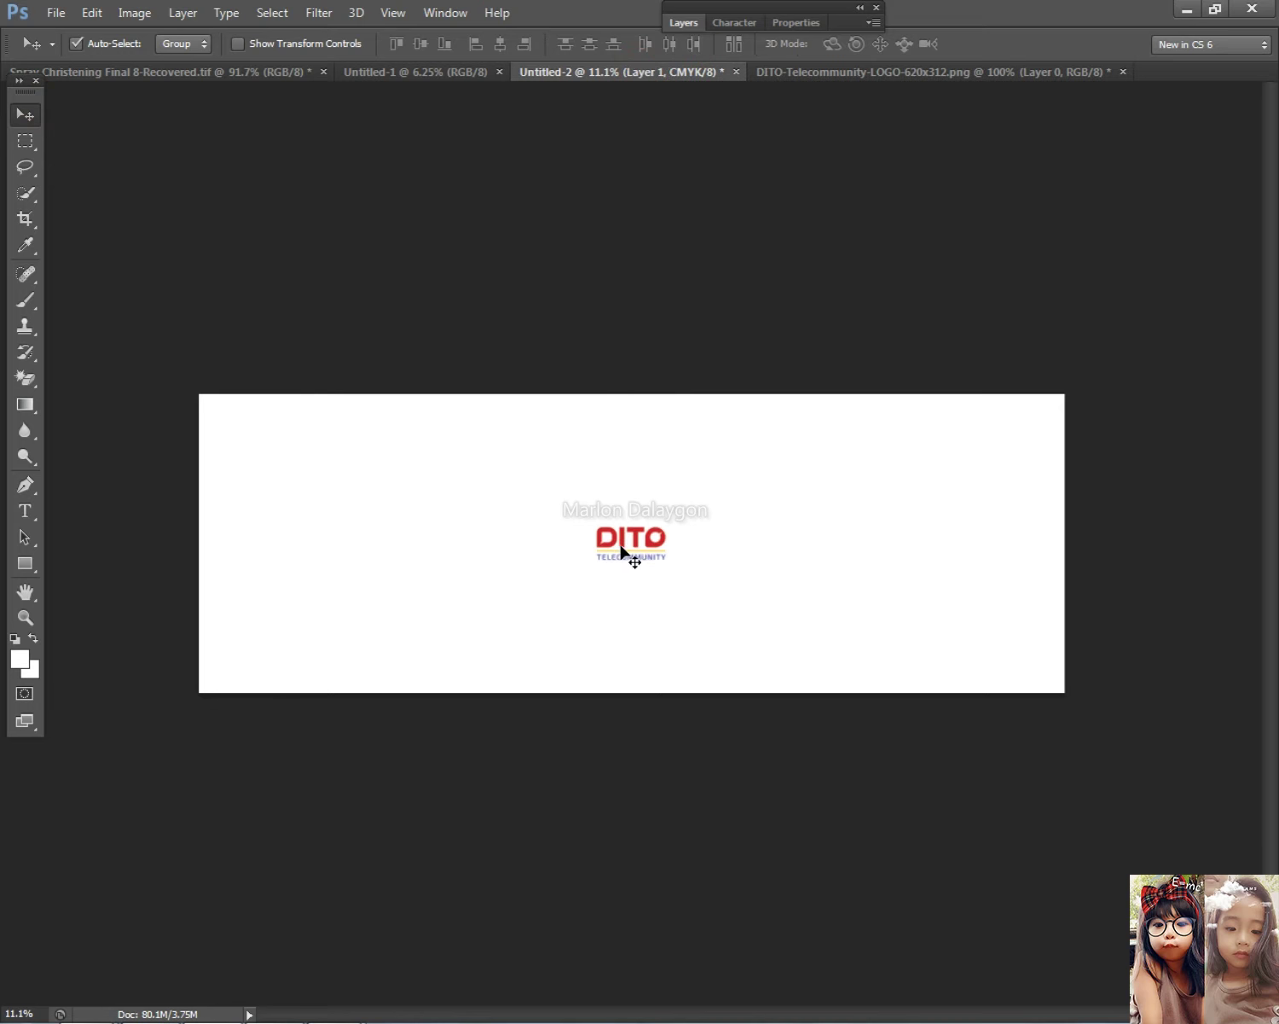
# Enlarge and stretch the small pasted logo until it covers most of the white banner
pyautogui.hotkey('ctrl', 't')
pyautogui.moveTo(667, 525); pyautogui.dragTo(902, 474)
pyautogui.moveTo(902, 475); pyautogui.dragTo(539, 501)
pyautogui.moveTo(591, 584); pyautogui.dragTo(831, 628)
pyautogui.moveTo(814, 551); pyautogui.dragTo(1051, 560)
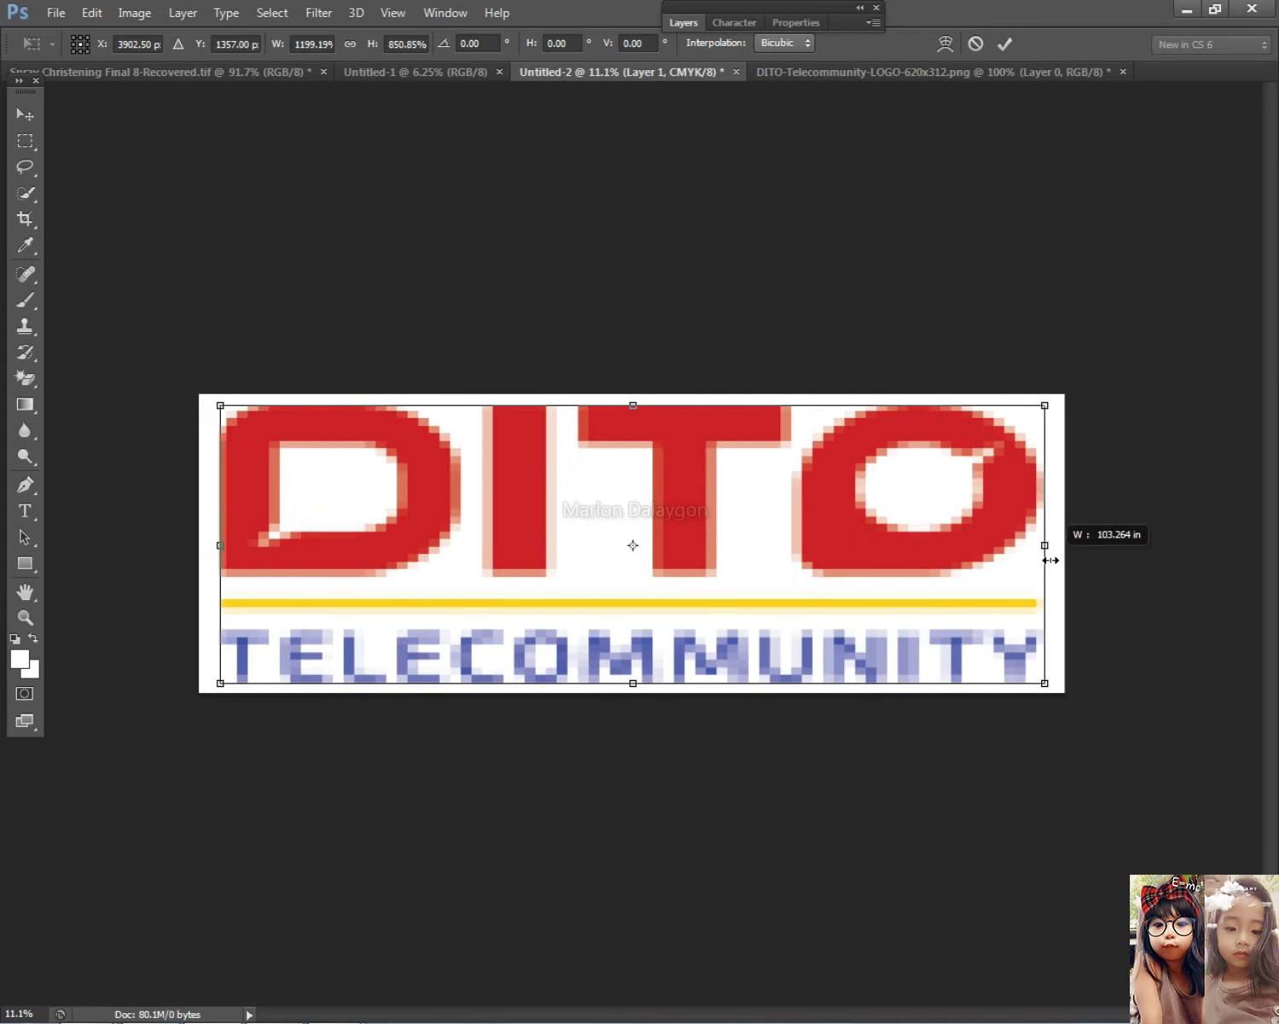
pyautogui.moveTo(215, 567); pyautogui.dragTo(312, 566)
pyautogui.press('Return')
# Reposition the logo near the banner's center and scale it to about 91.88% in width and height
pyautogui.moveTo(743, 506)
pyautogui.mouseDown()
pyautogui.moveTo(729, 485)
pyautogui.moveTo(717, 515)
pyautogui.mouseUp()
pyautogui.hotkey('ctrl', 't')
pyautogui.moveTo(1019, 692); pyautogui.dragTo(960, 669)
pyautogui.moveTo(728, 494); pyautogui.dragTo(728, 507)
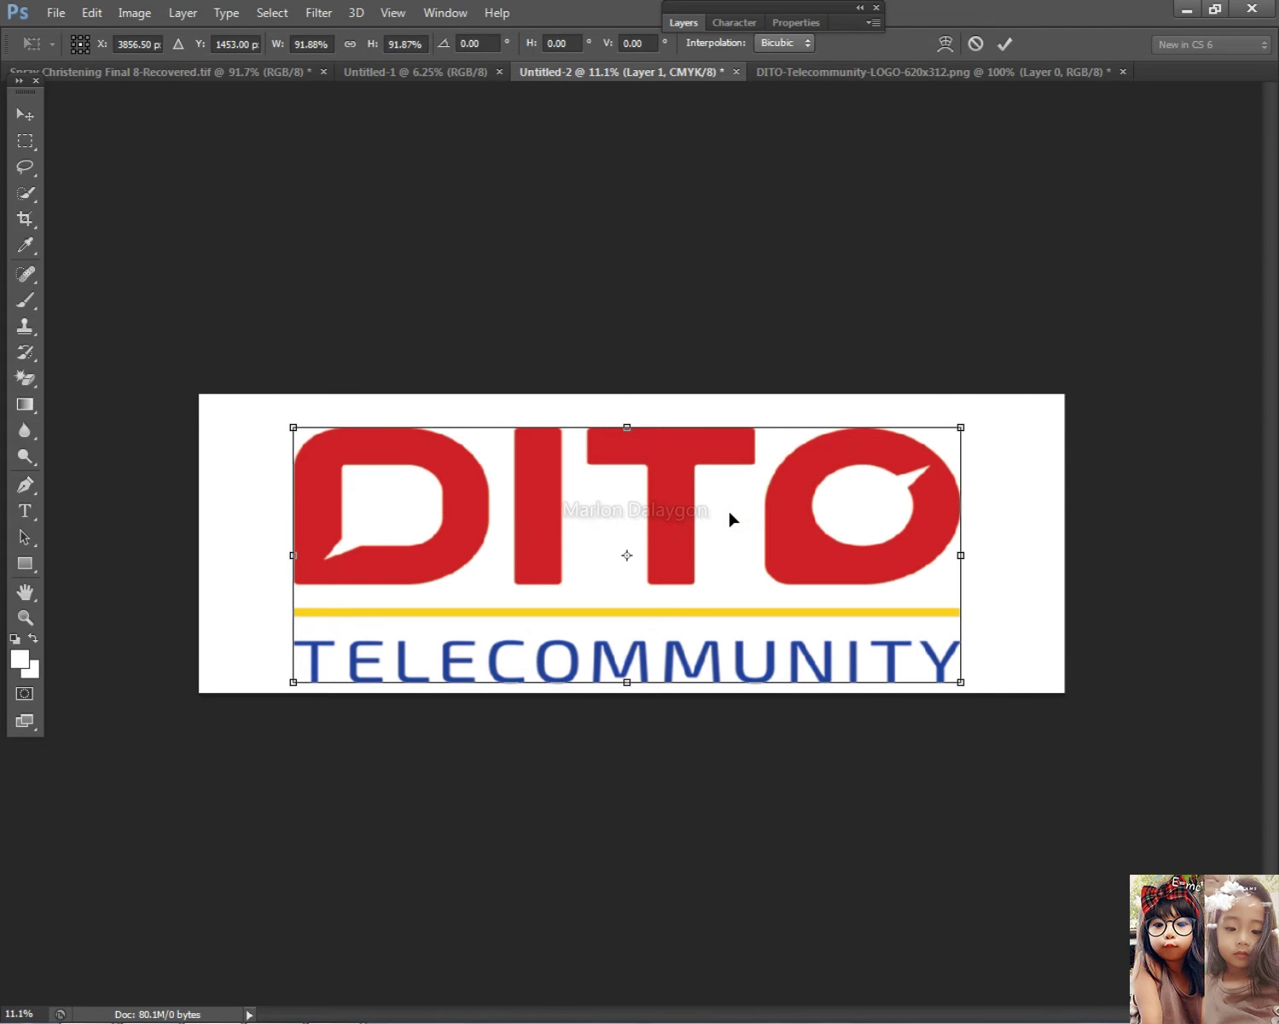
pyautogui.press('Return')
# Stretch the logo to about 116.55% width and 95.88% height, keeping it centered on the banner
pyautogui.scroll(-1, 744, 509)
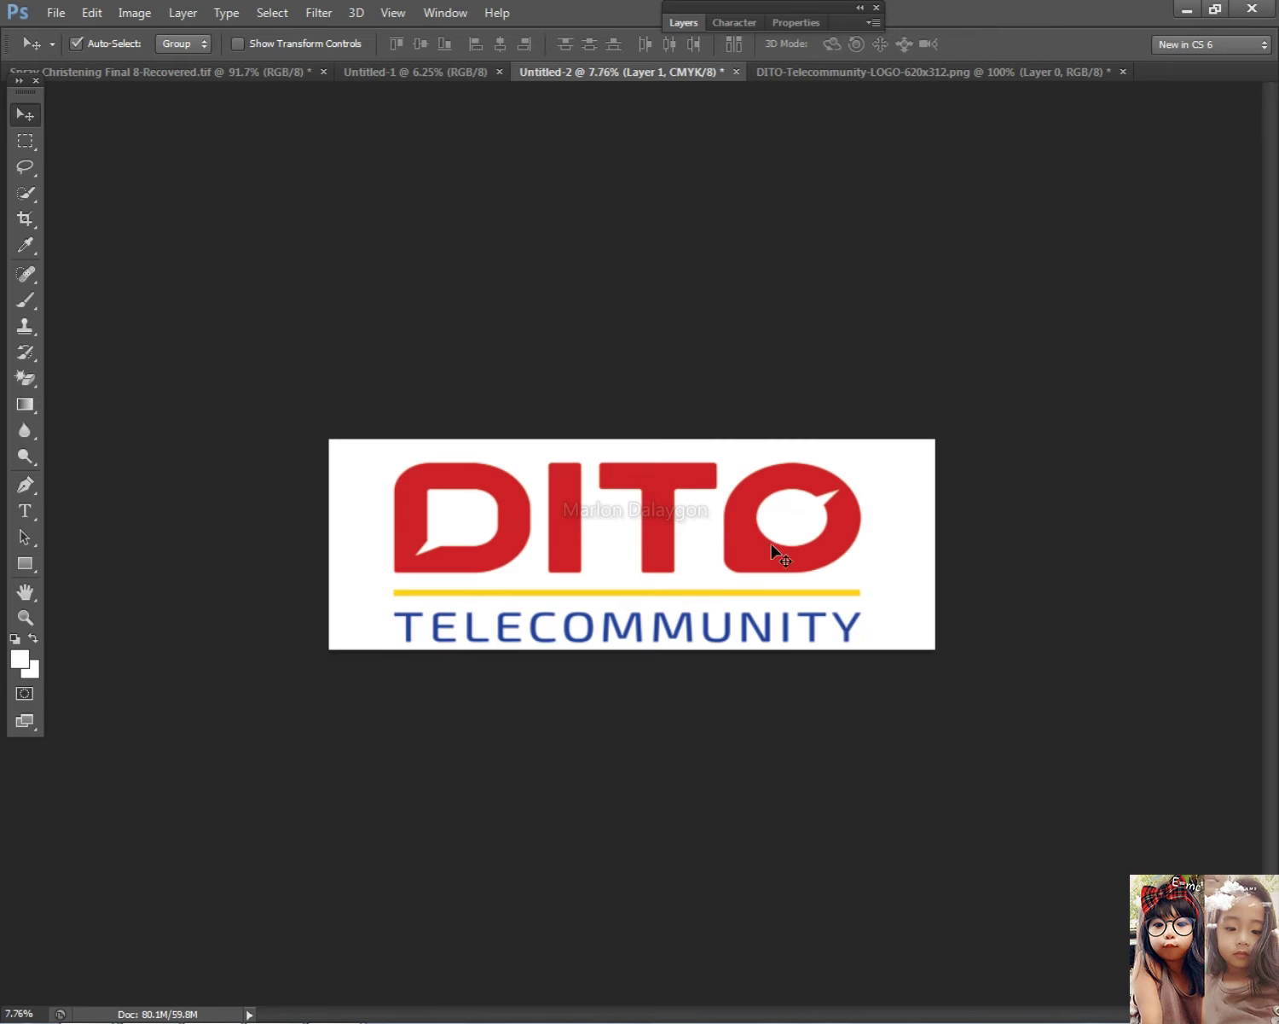
pyautogui.hotkey('ctrl', 't')
pyautogui.moveTo(861, 641); pyautogui.dragTo(841, 633)
pyautogui.moveTo(843, 540); pyautogui.dragTo(907, 546)
pyautogui.moveTo(365, 551); pyautogui.dragTo(346, 547)
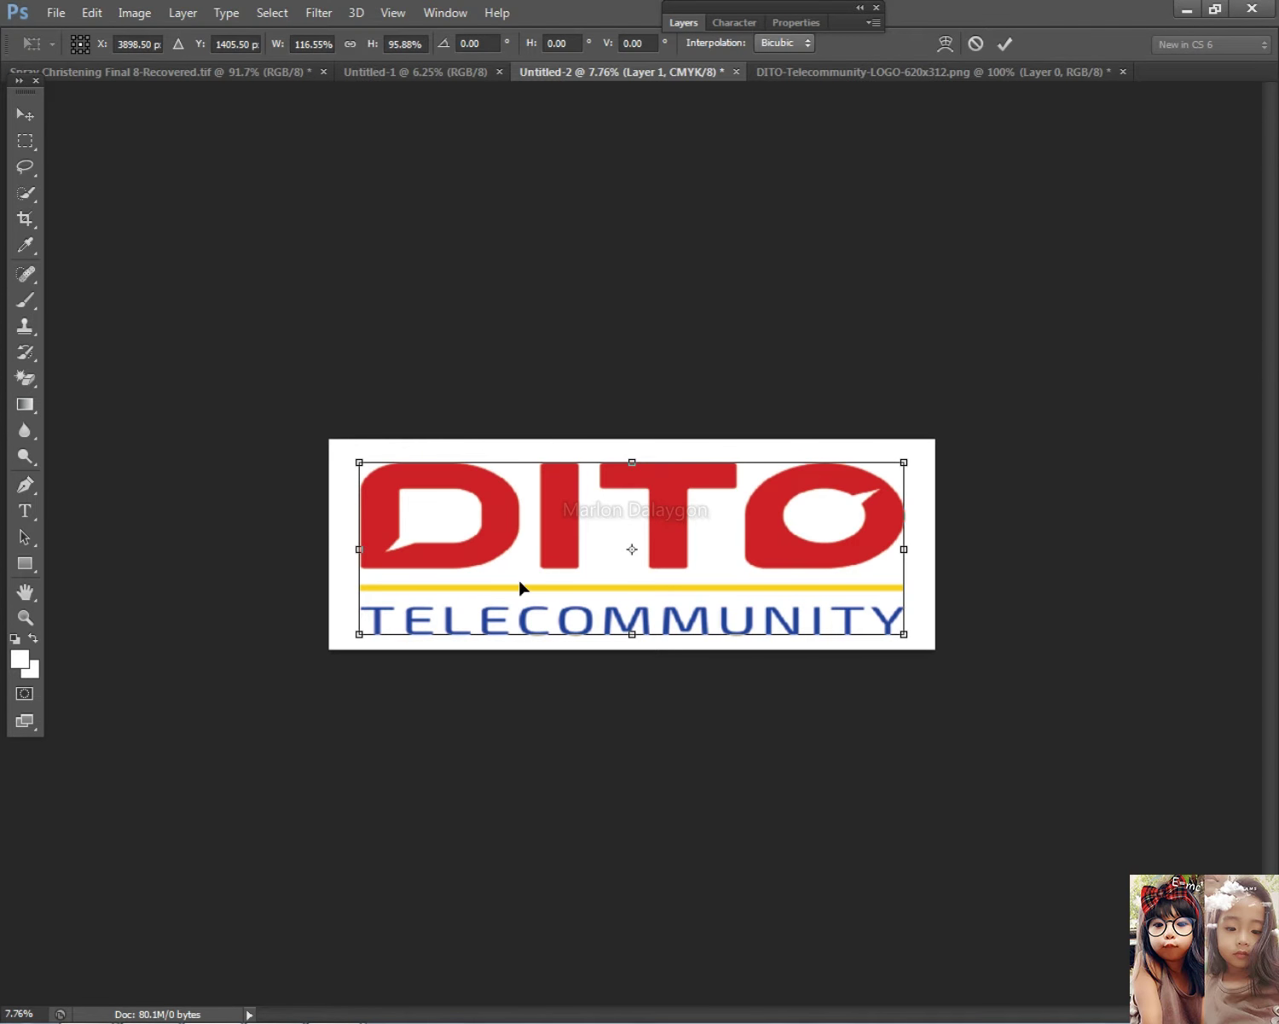
pyautogui.press('Return')
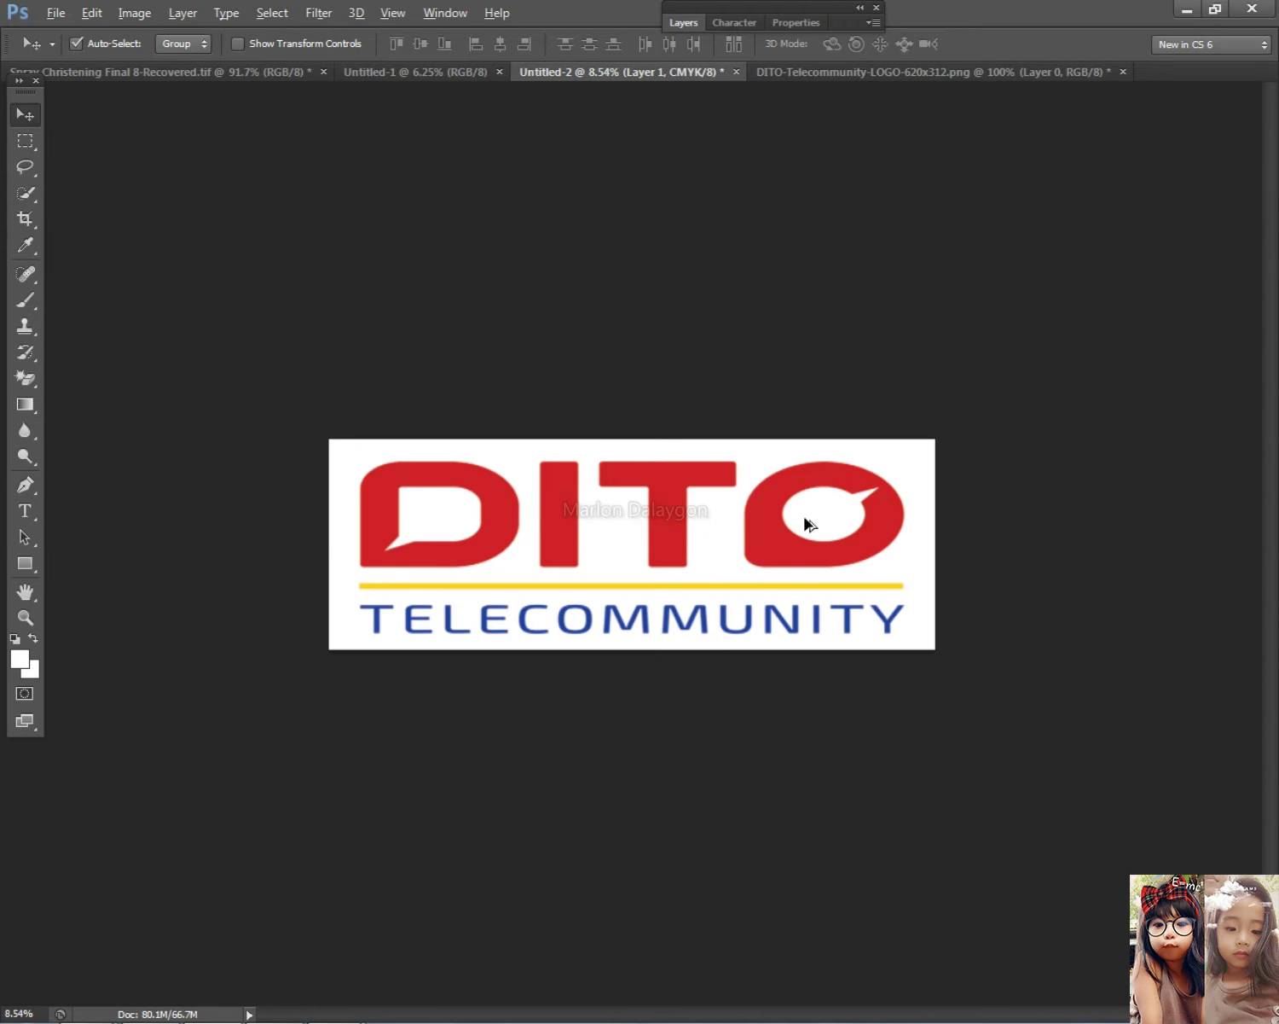
# Darken the red, yellow and blue of the resized logo with a Levels adjustment
pyautogui.scroll(1, 810, 516)
pyautogui.hotkey('ctrl', 'l')
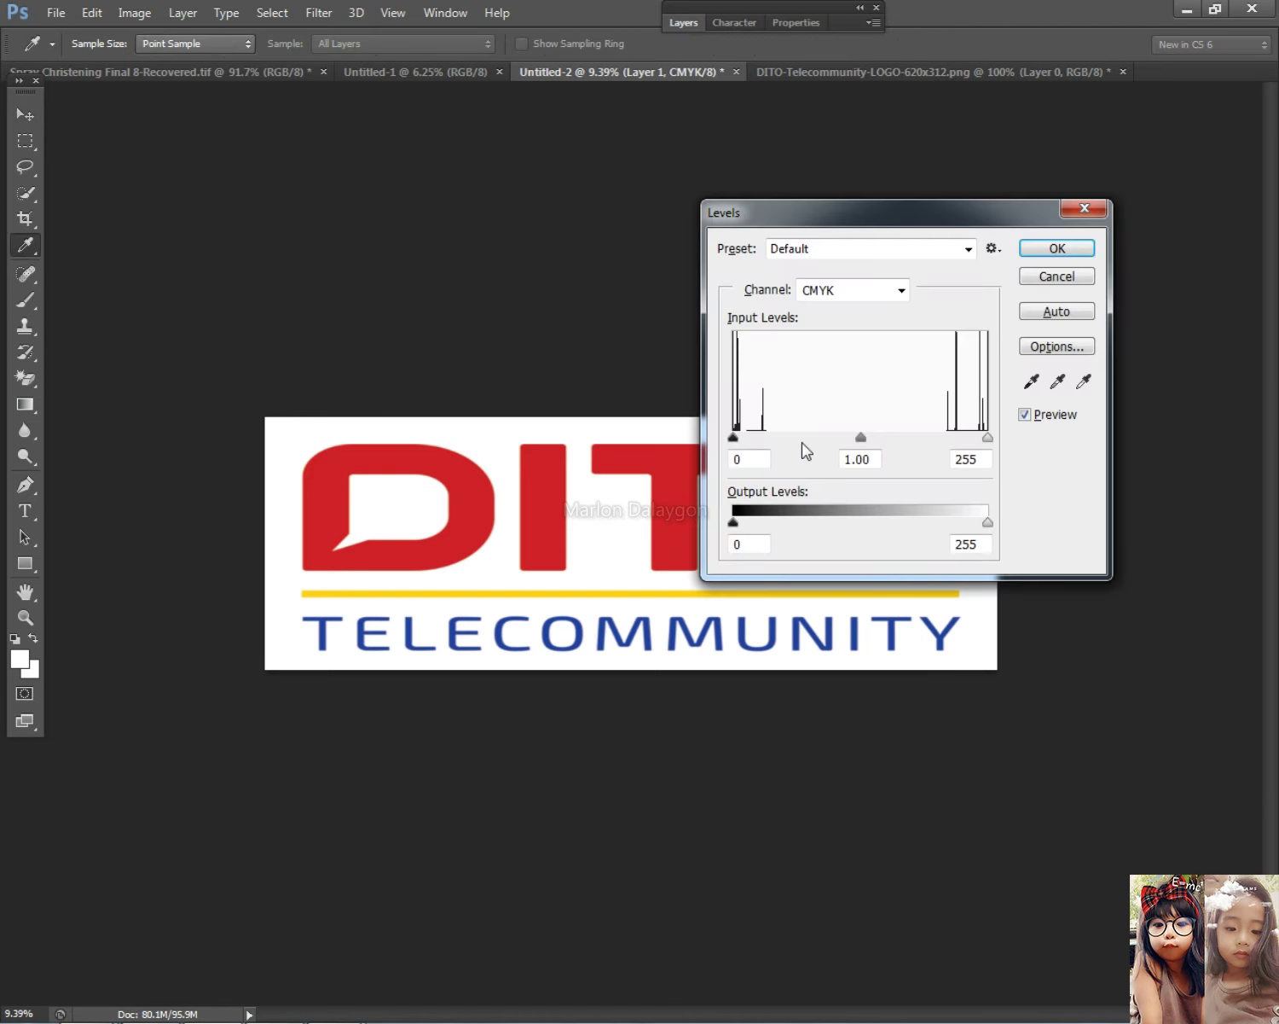
pyautogui.moveTo(811, 438); pyautogui.dragTo(821, 438)
pyautogui.click(1057, 248)
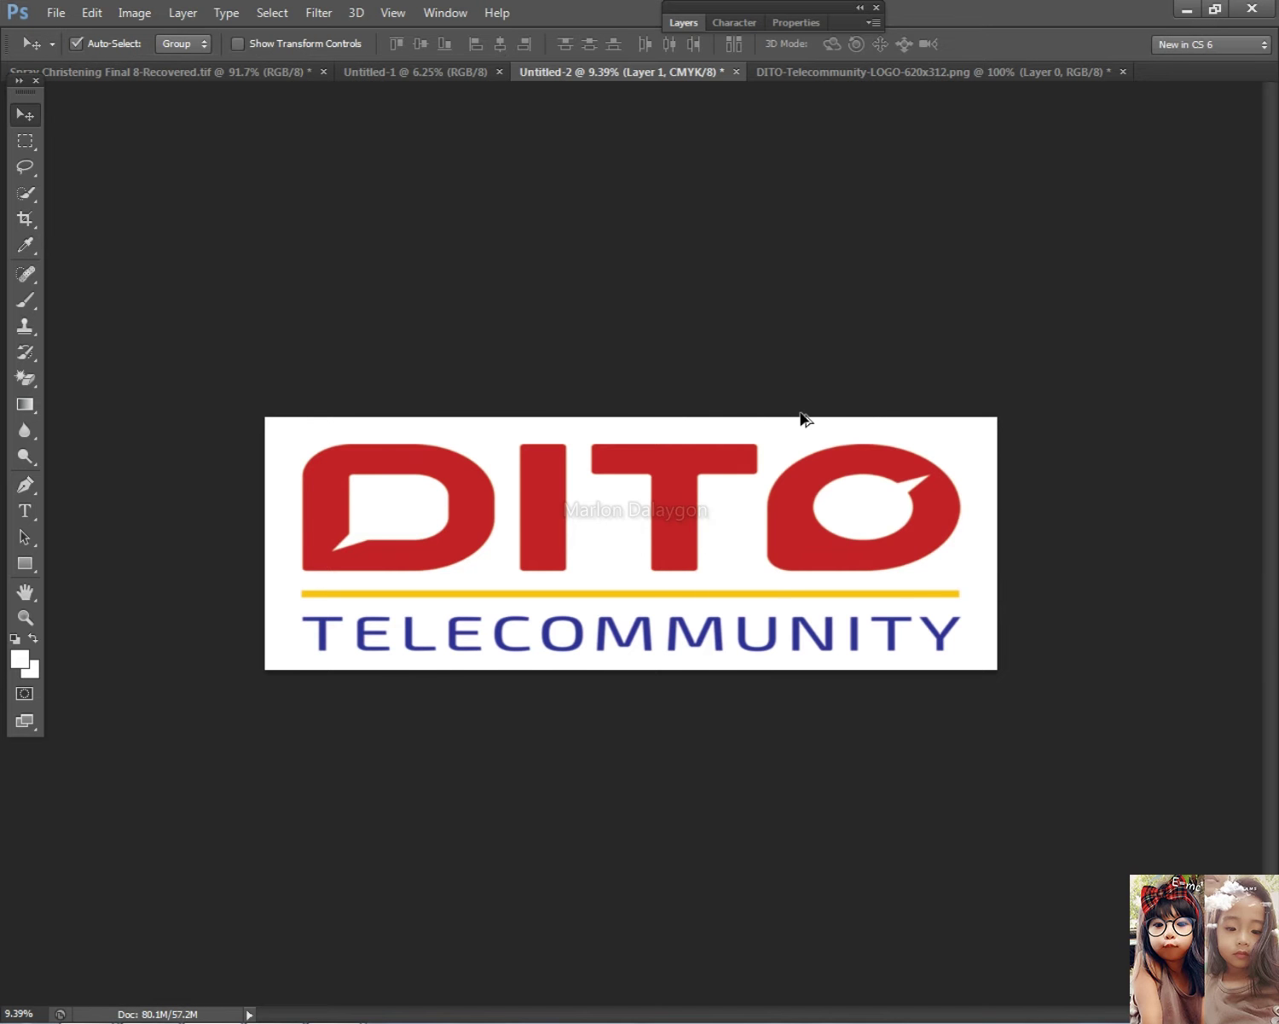
pyautogui.scroll(2, 745, 271)
pyautogui.click(684, 22)
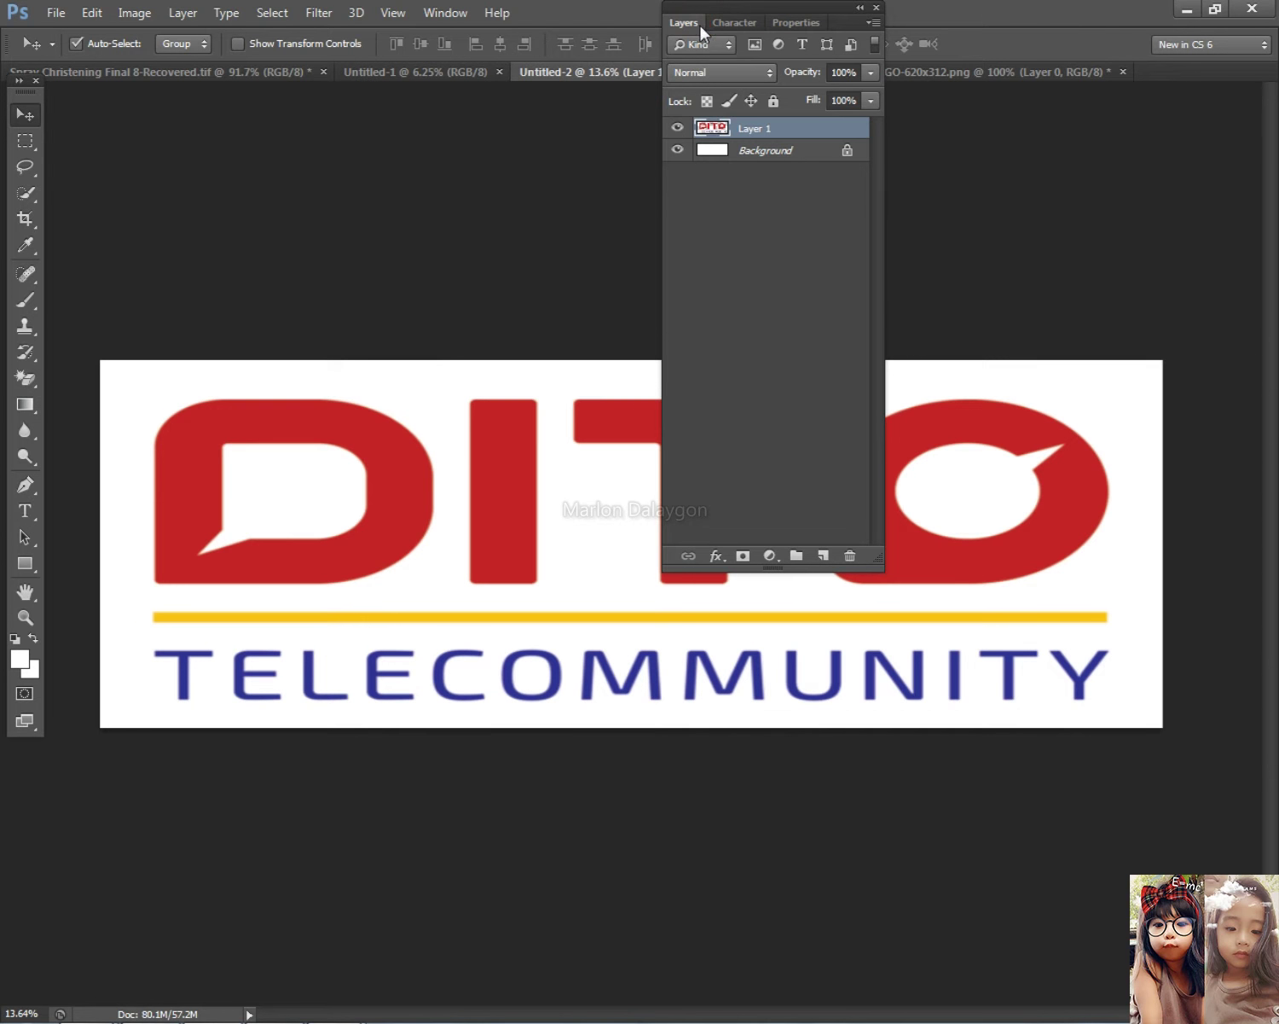
pyautogui.click(700, 25)
pyautogui.scroll(-1, 531, 652)
# Switch to the Messenger chat in the browser and review the client's layout, size and border instructions
pyautogui.hotkey('alt', 'Tab')
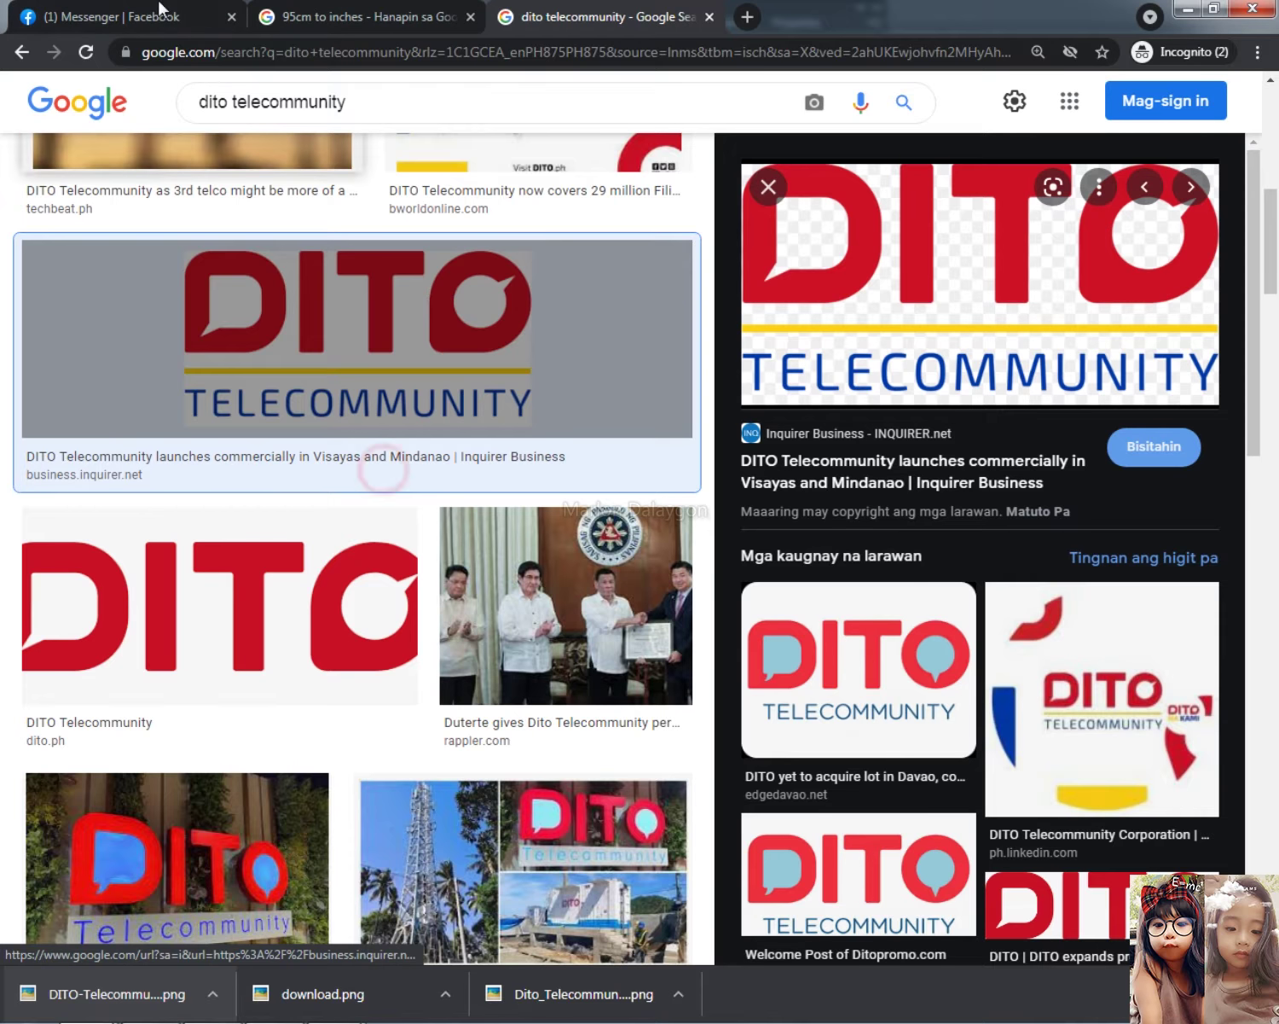
pyautogui.click(170, 17)
pyautogui.scroll(-5, 595, 523)
pyautogui.scroll(8, 601, 546)
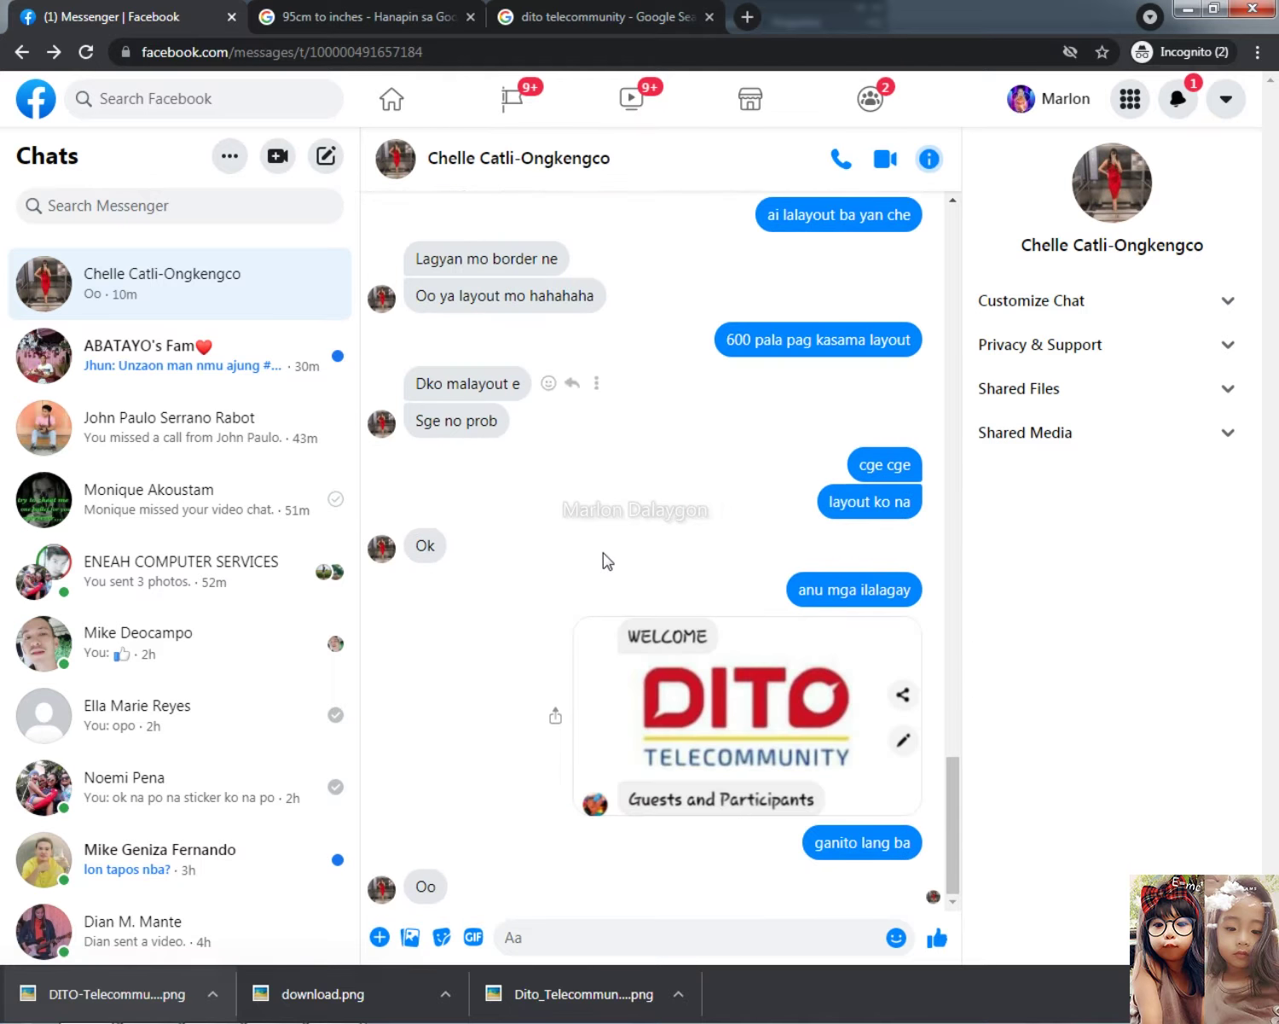
pyautogui.scroll(5, 609, 564)
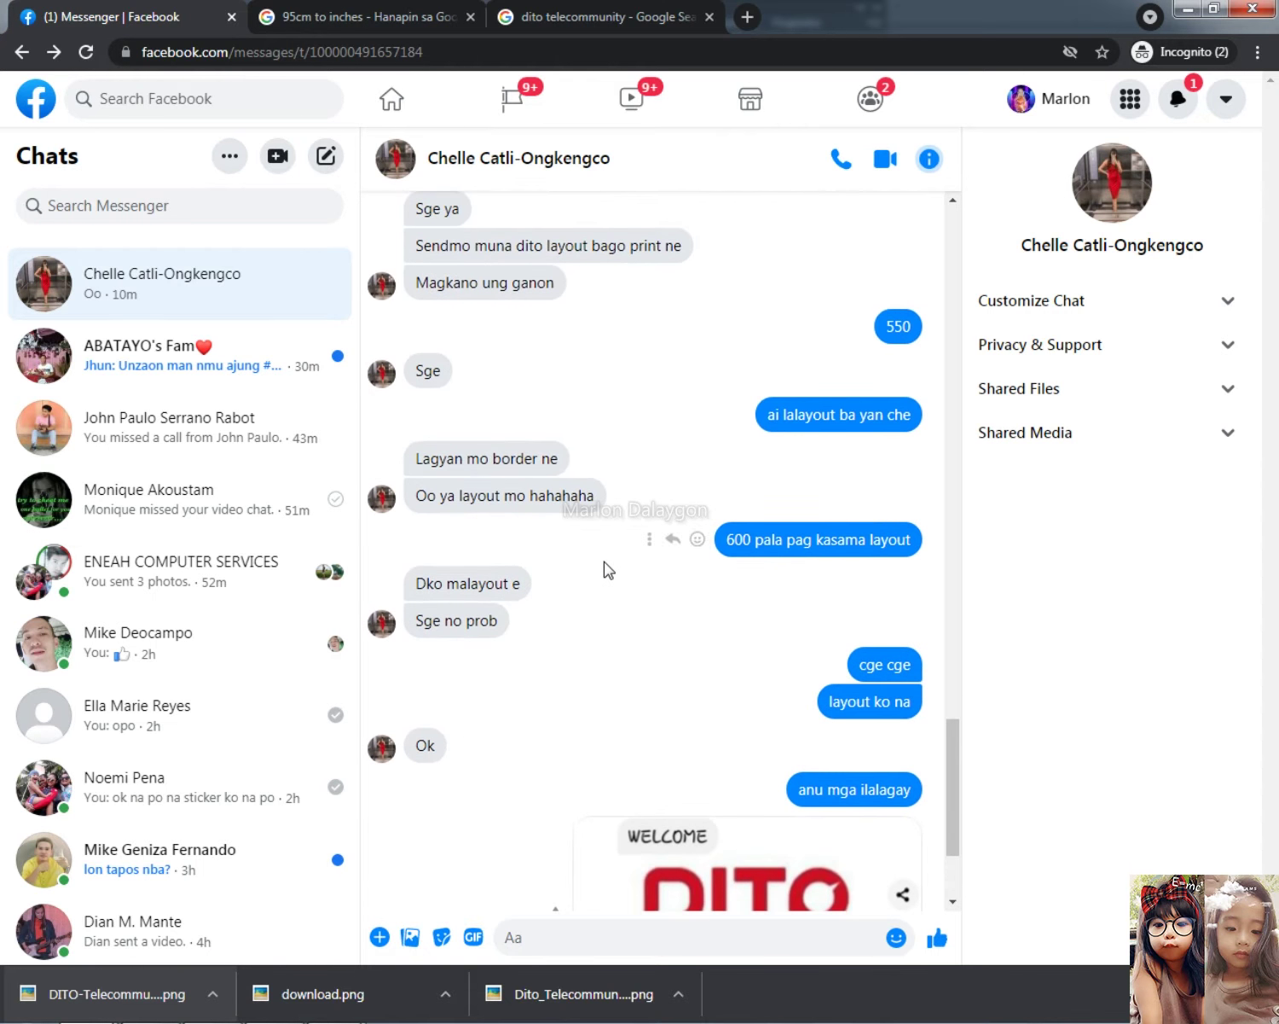
pyautogui.scroll(-3, 608, 570)
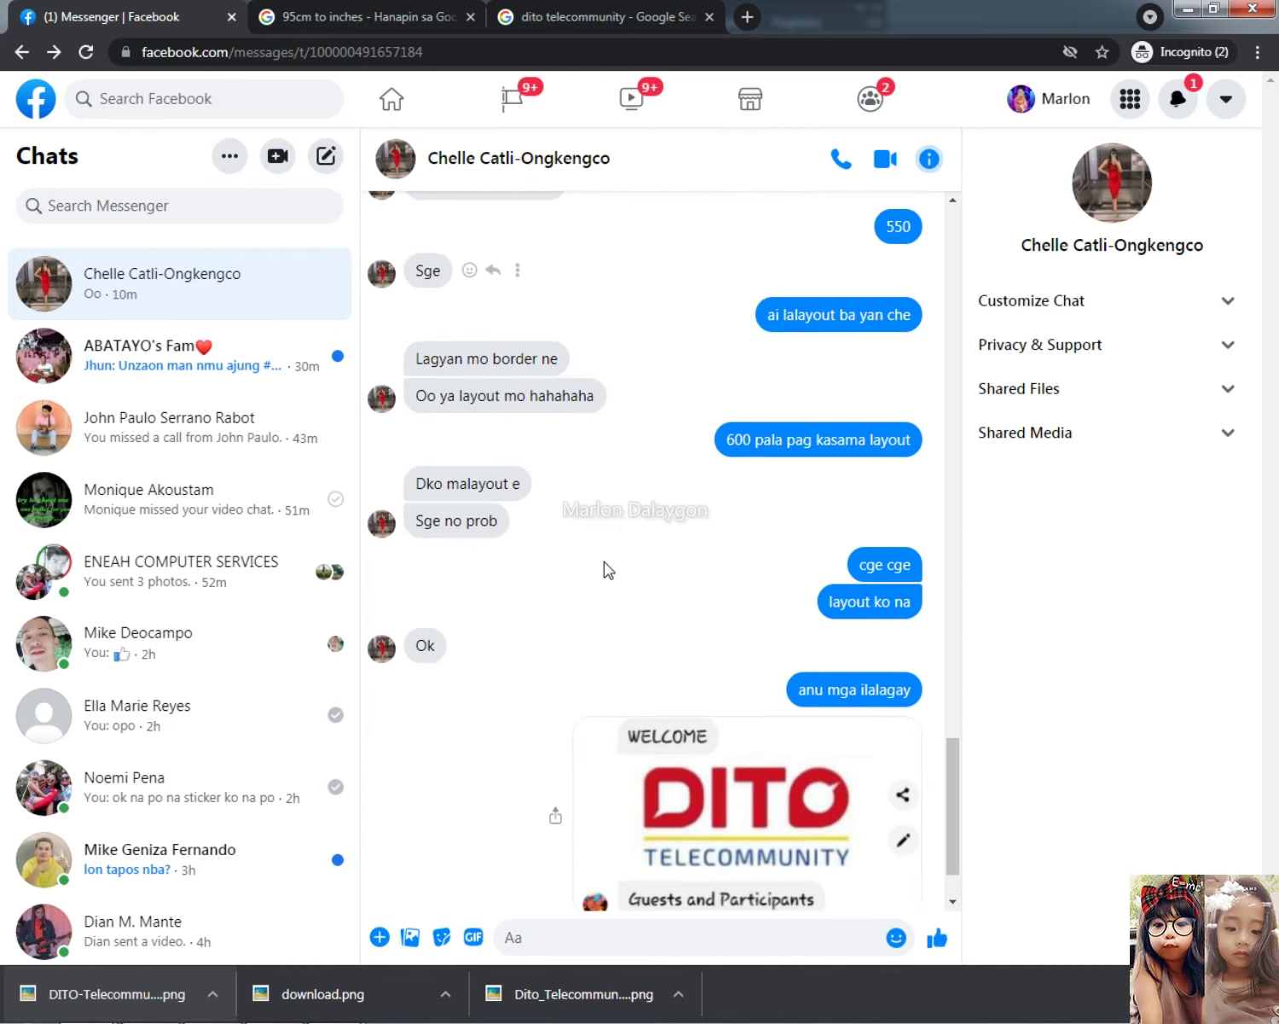
pyautogui.scroll(10, 609, 570)
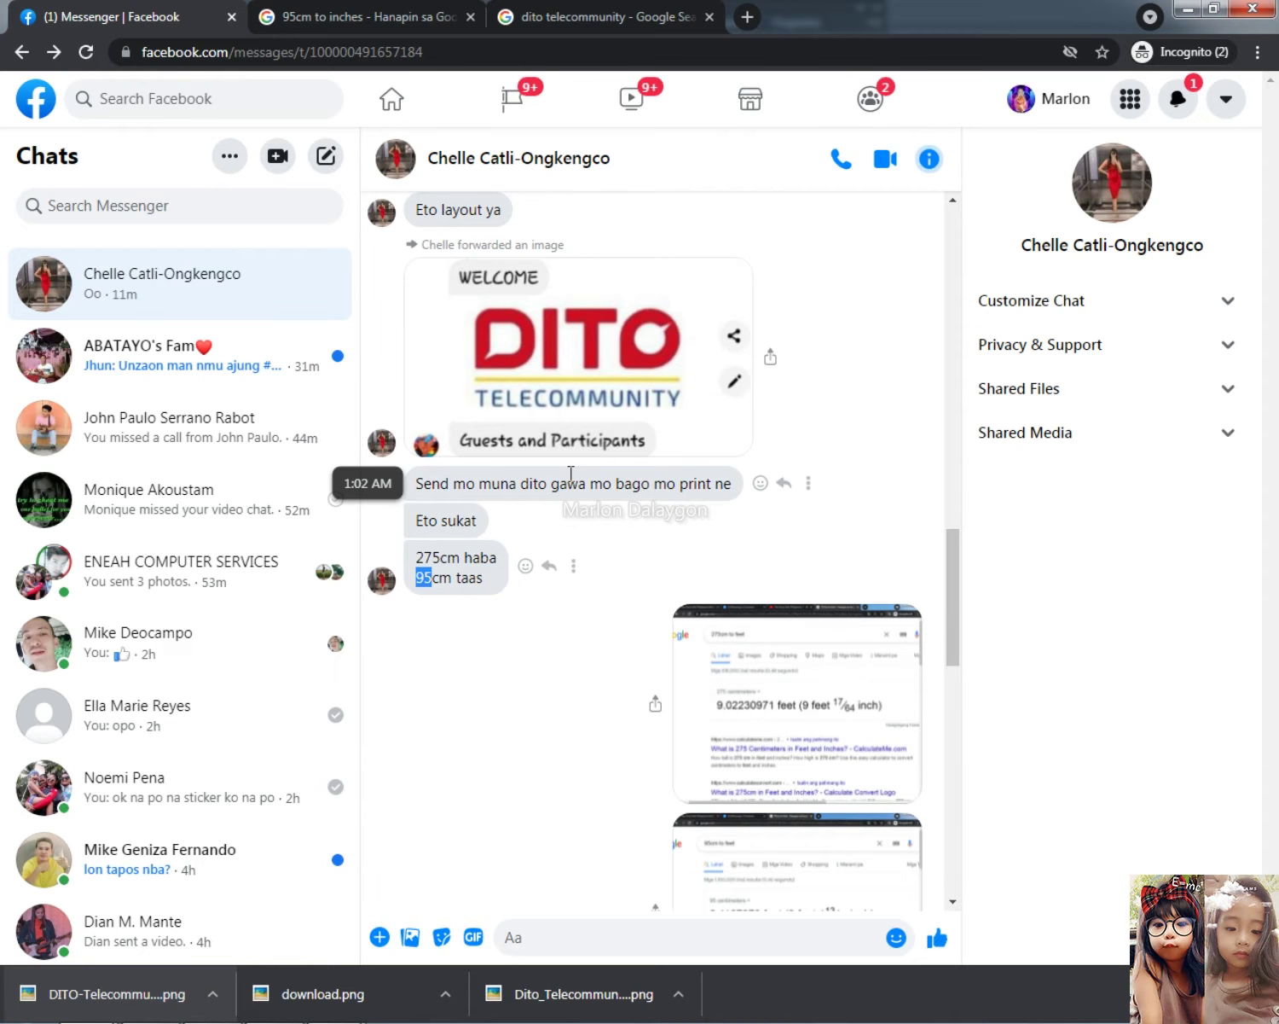
pyautogui.scroll(-9, 573, 494)
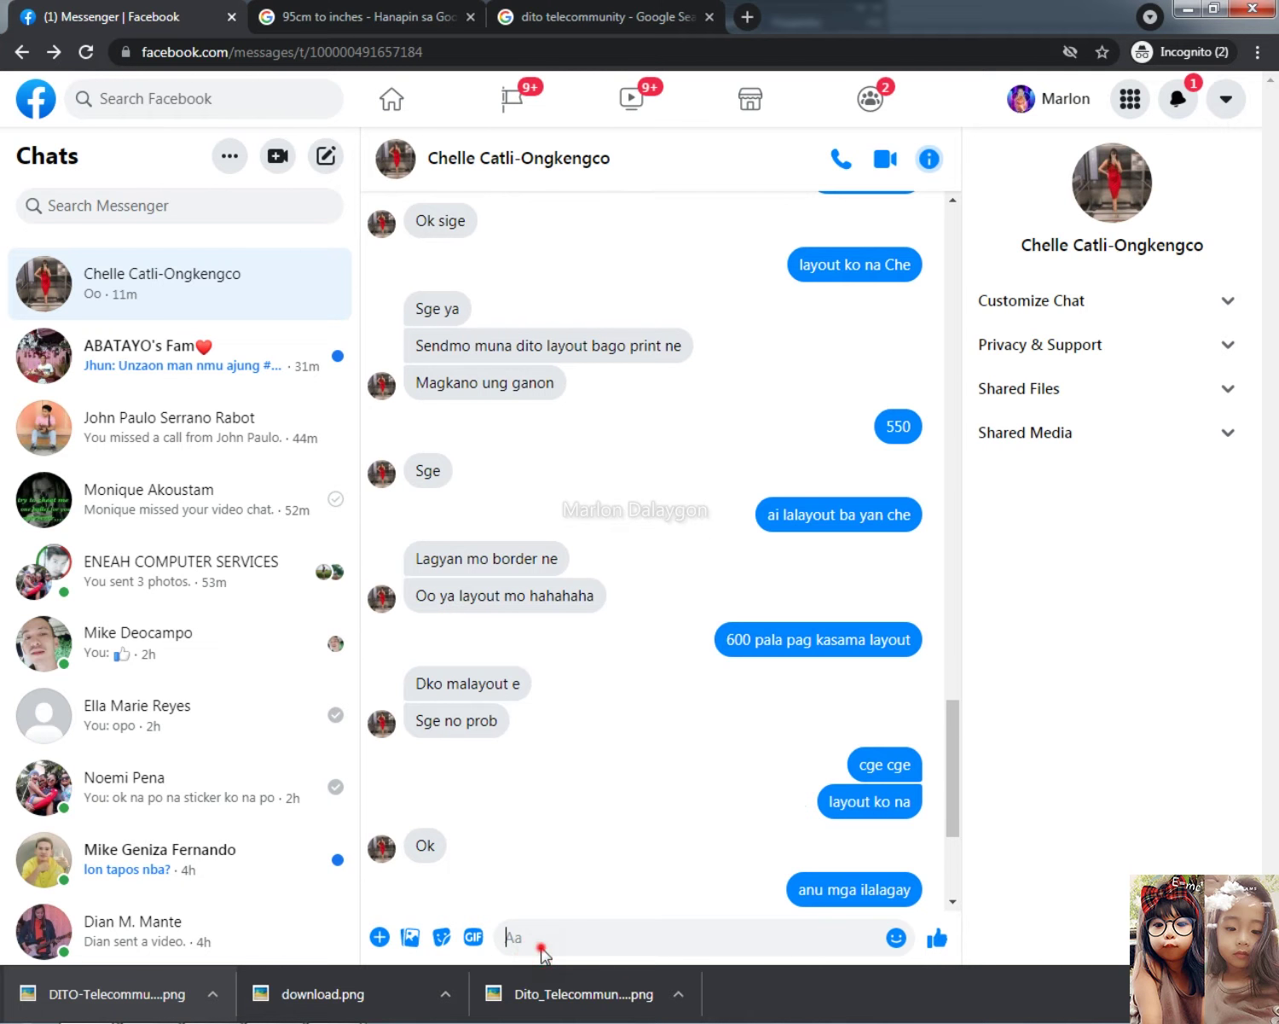
# Send the client the message "lalagyan ng Welcome"
pyautogui.write('lalagy')
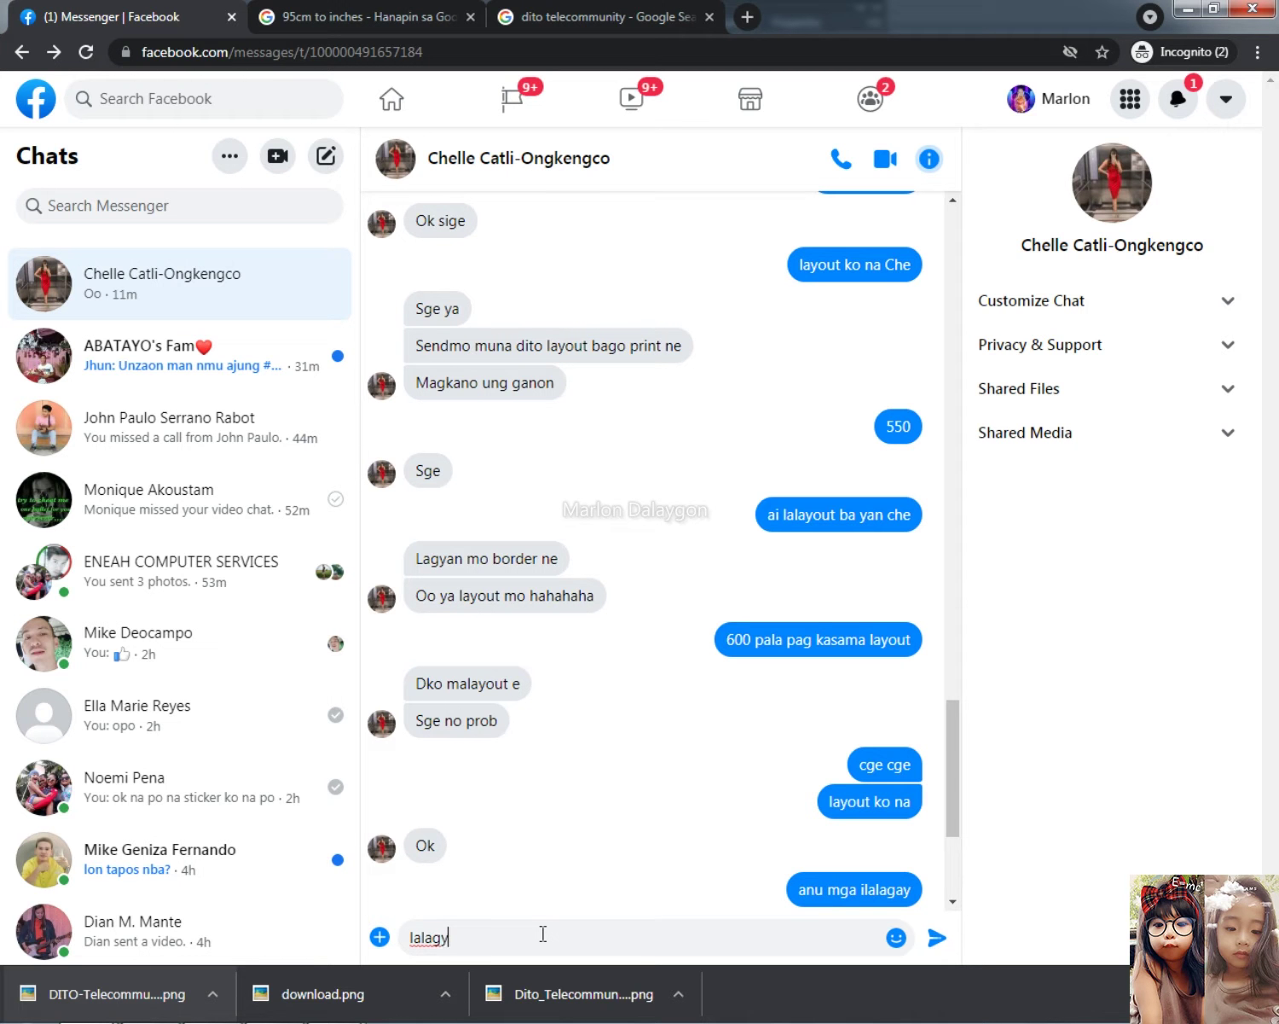
pyautogui.write('an ng Welcome')
pyautogui.press('Return')
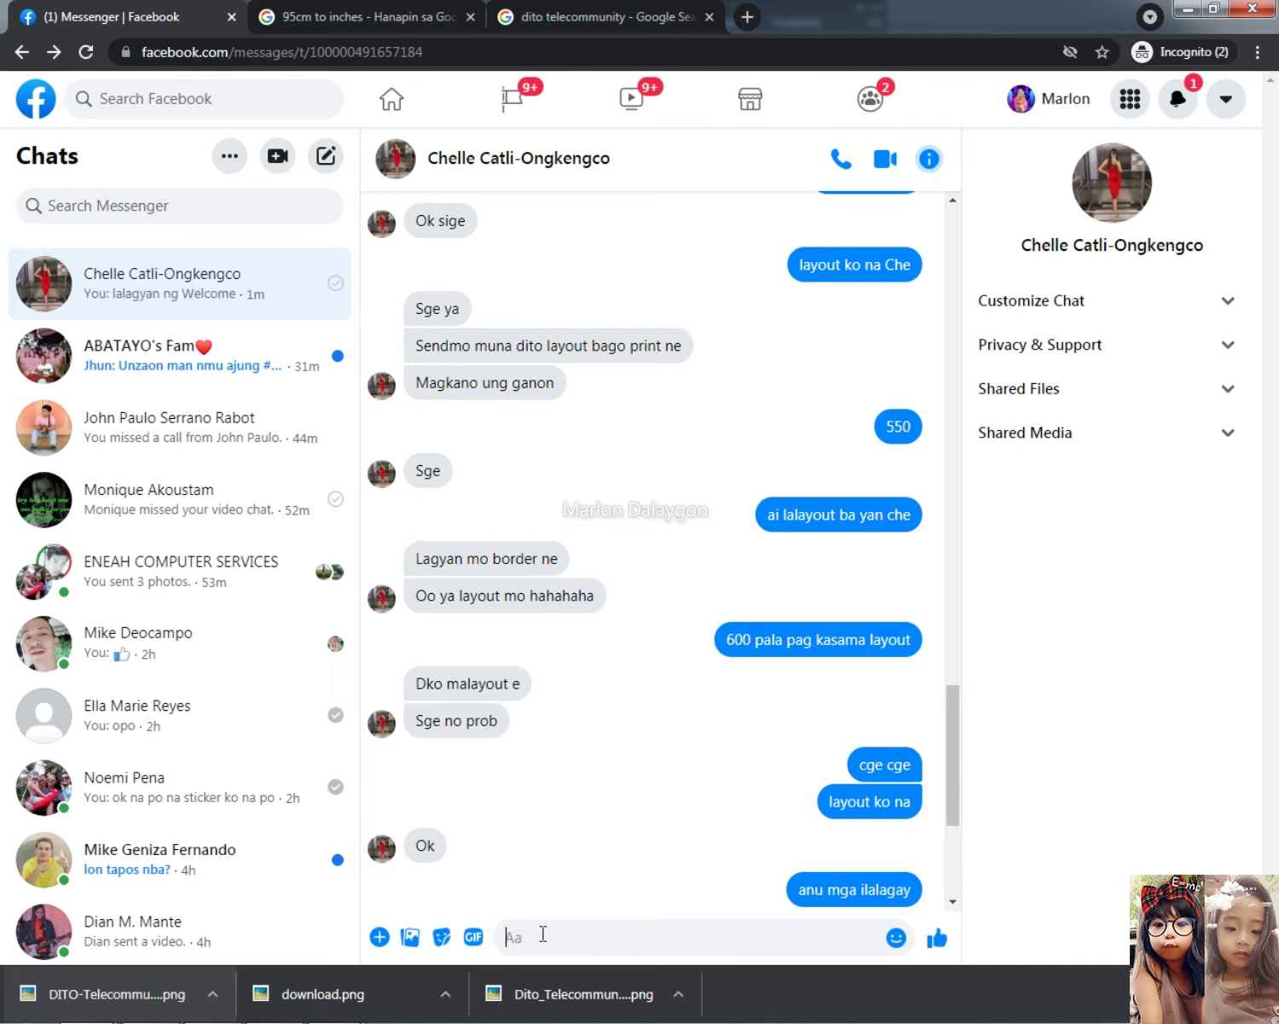
# Send the client a follow-up message reading "Guest and Participant"
pyautogui.write('Guest and')
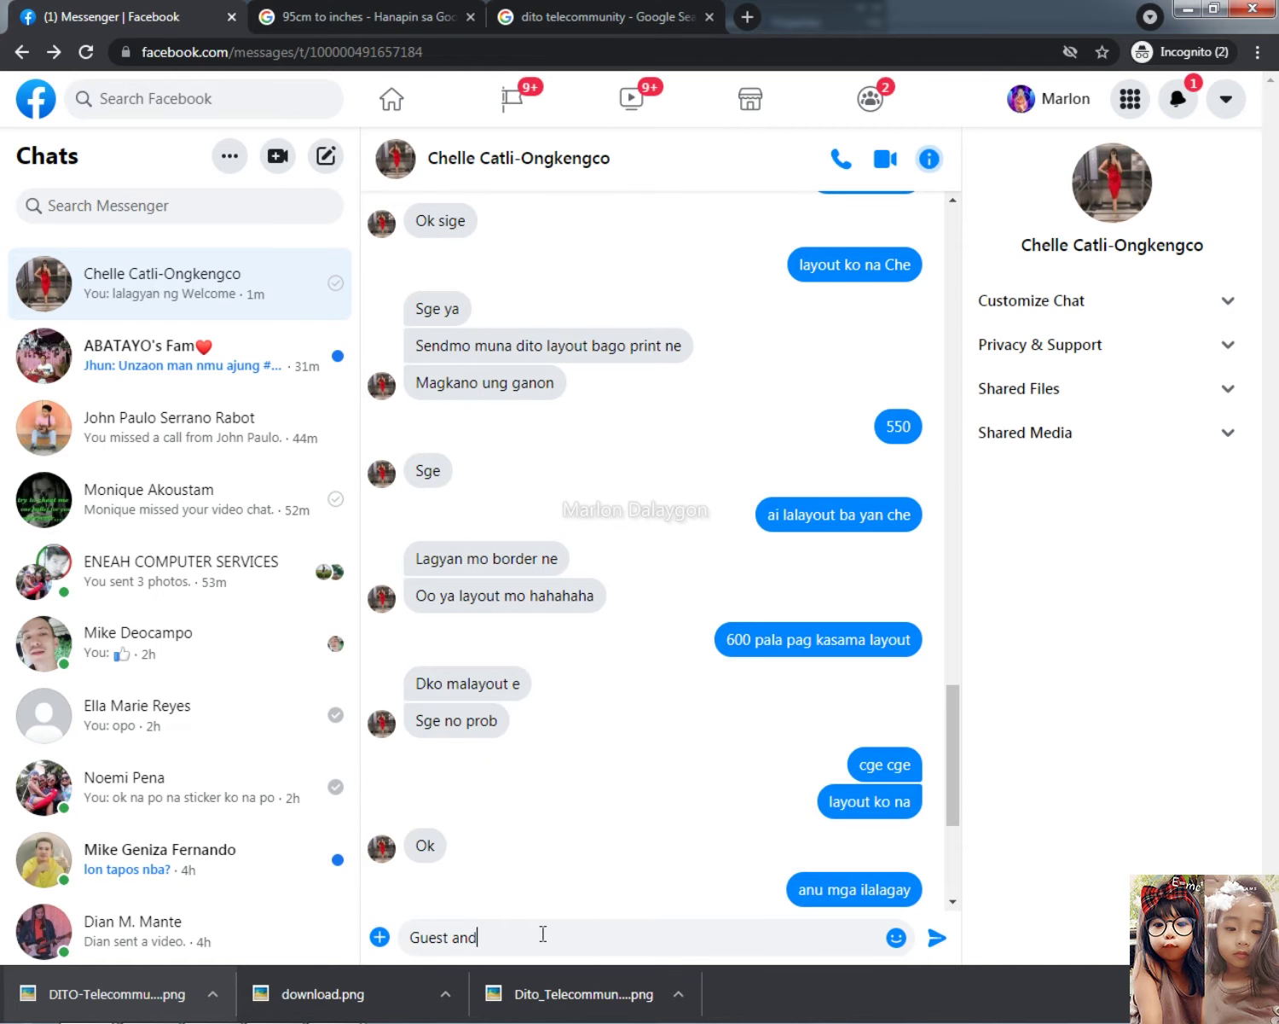
pyautogui.scroll(10, 571, 848)
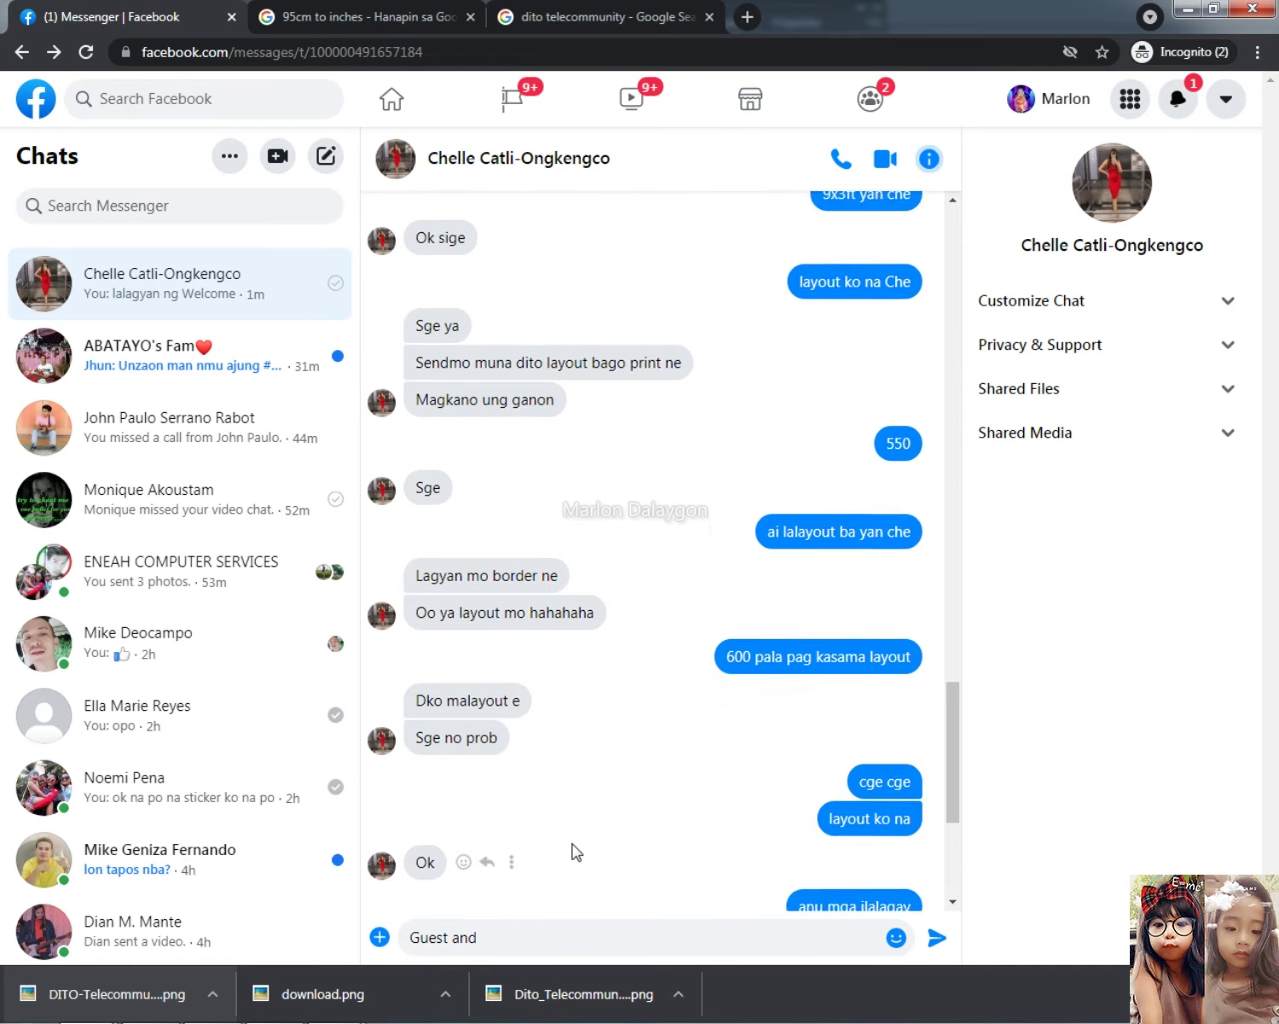
pyautogui.scroll(-4, 573, 847)
pyautogui.scroll(-5, 575, 848)
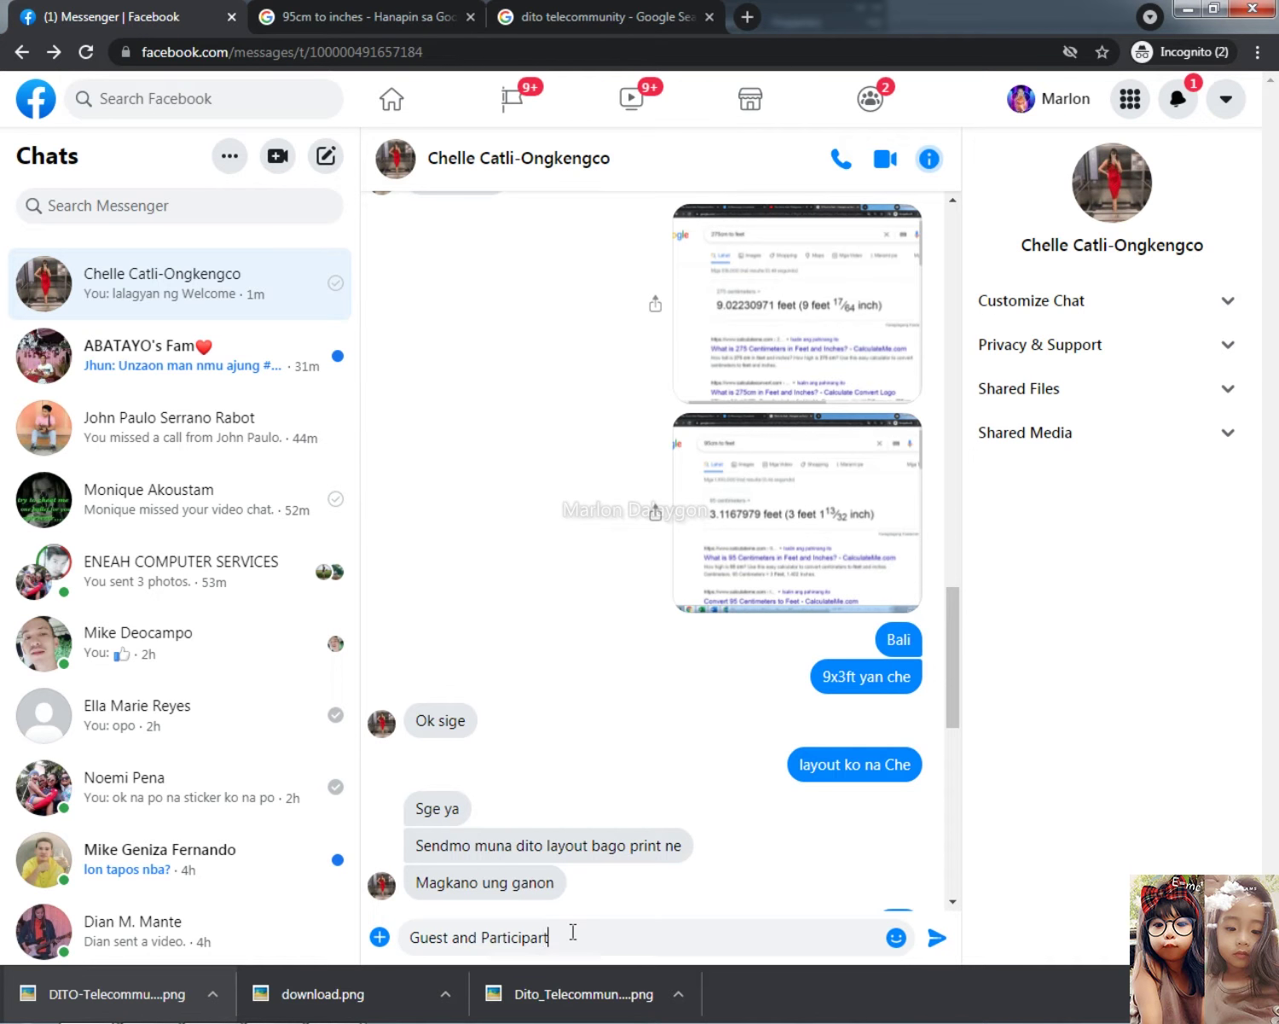
pyautogui.write('t')
pyautogui.press('Return')
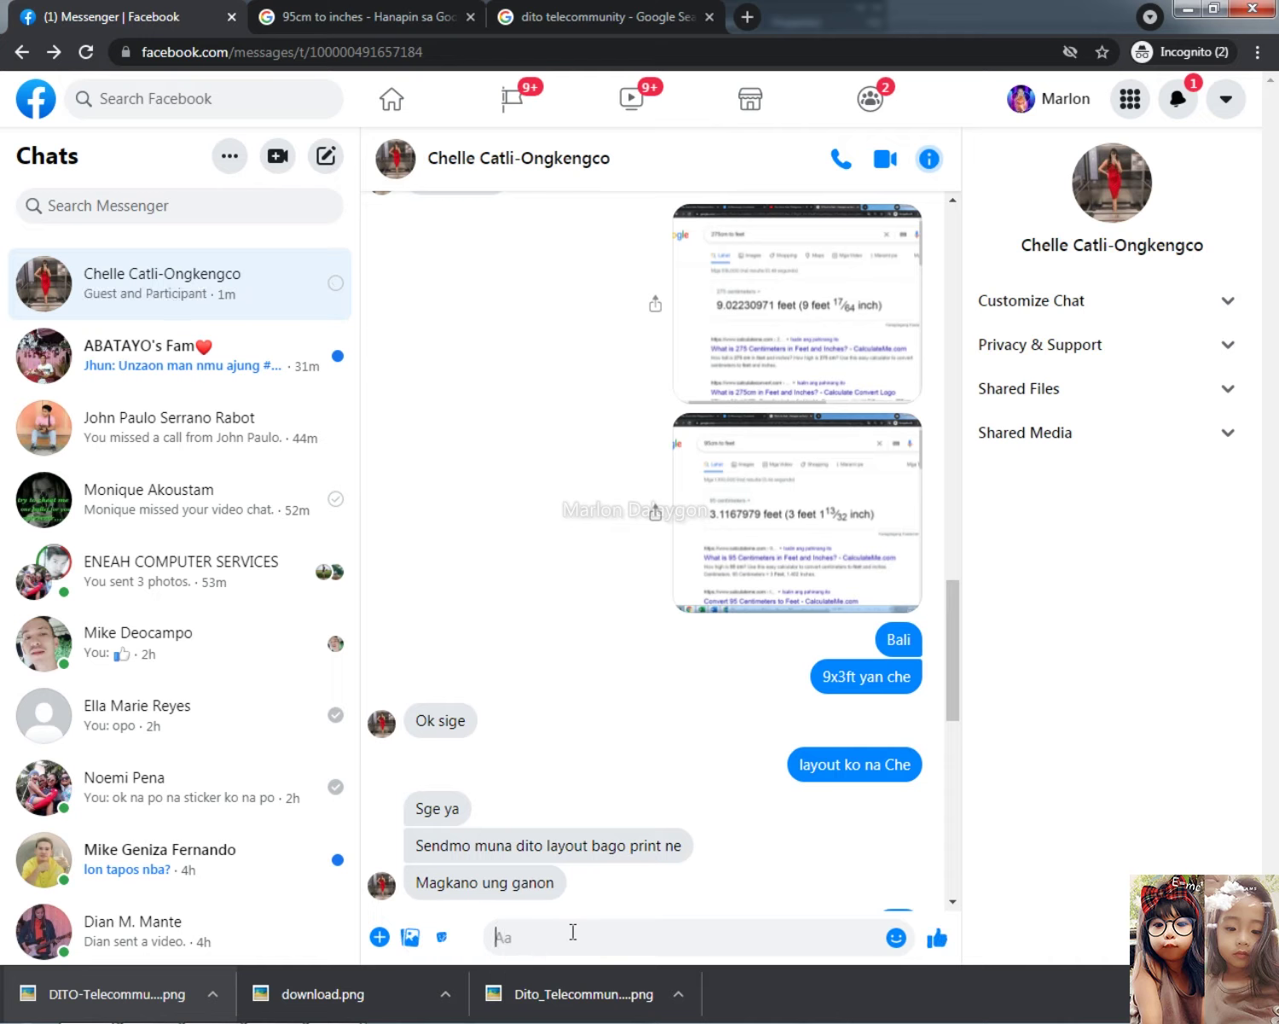
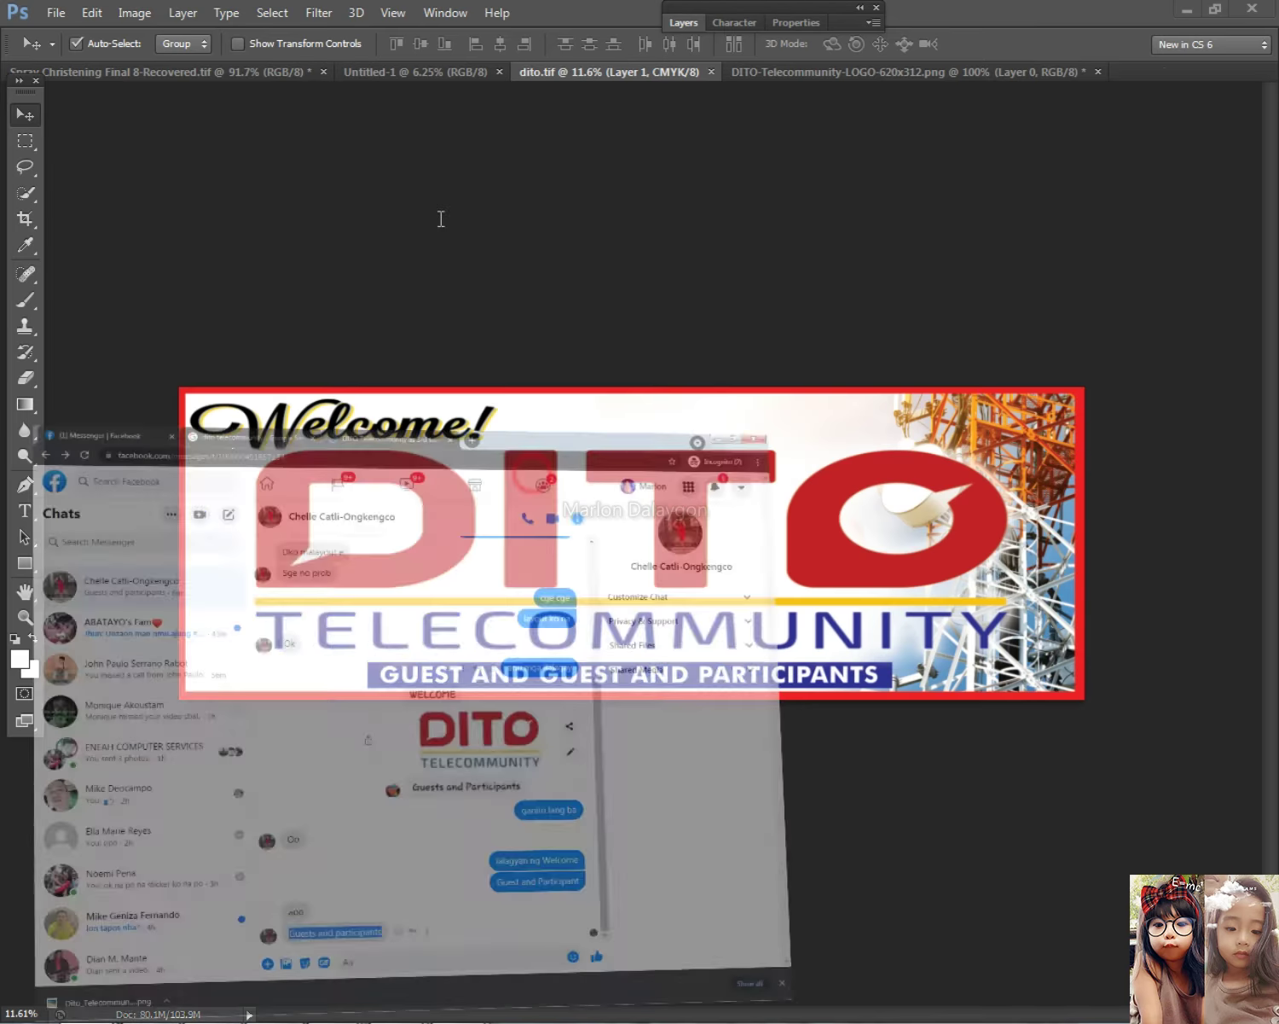
# Replace the techbeat.ph article in the browser with a web search for "google"
pyautogui.click(510, 15)
pyautogui.click(490, 52)
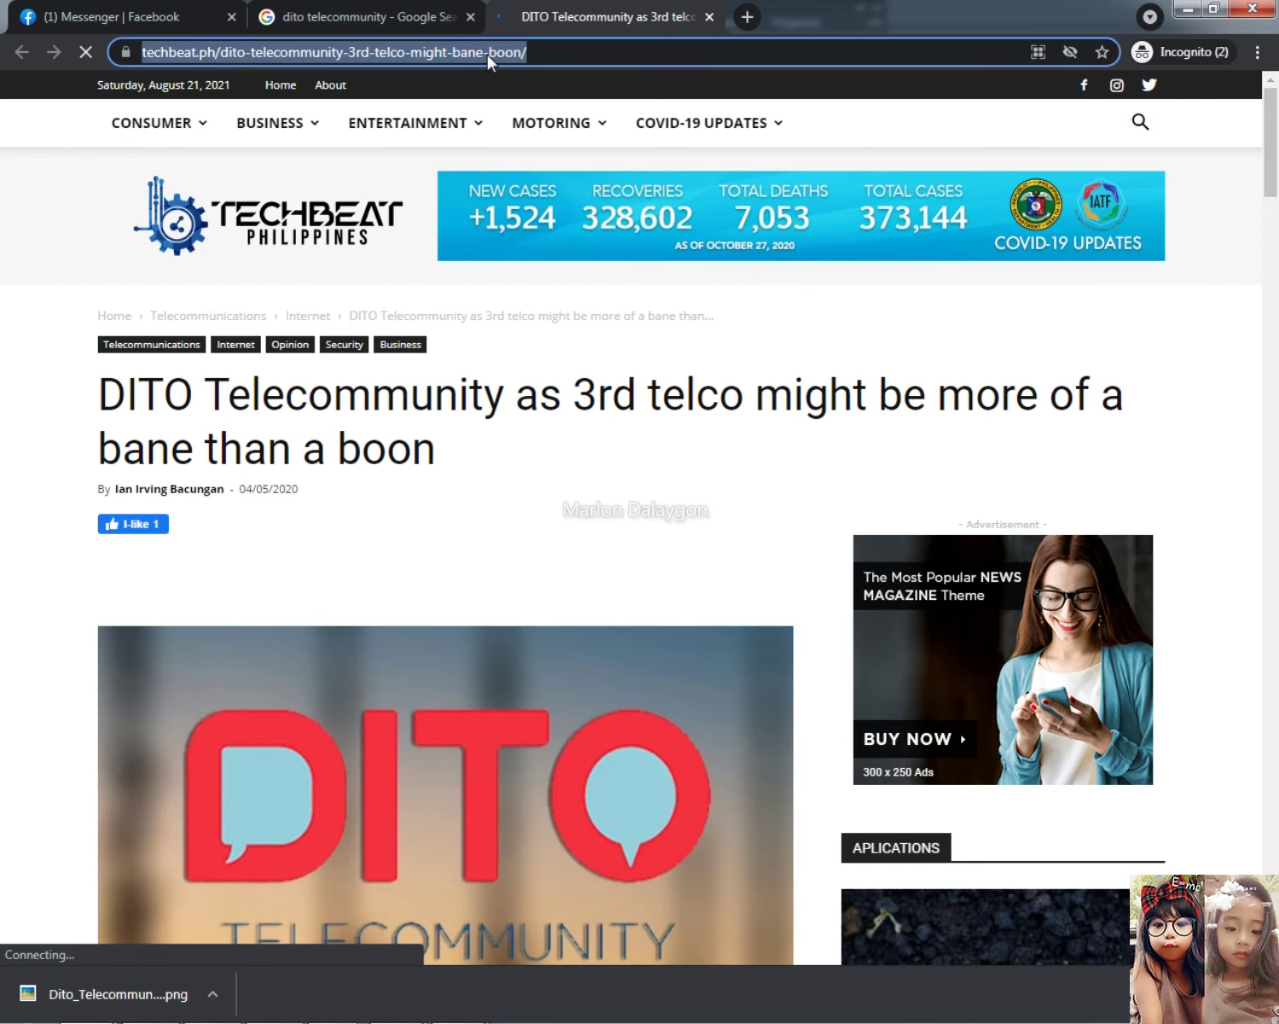
pyautogui.write('google')
pyautogui.press('Return')
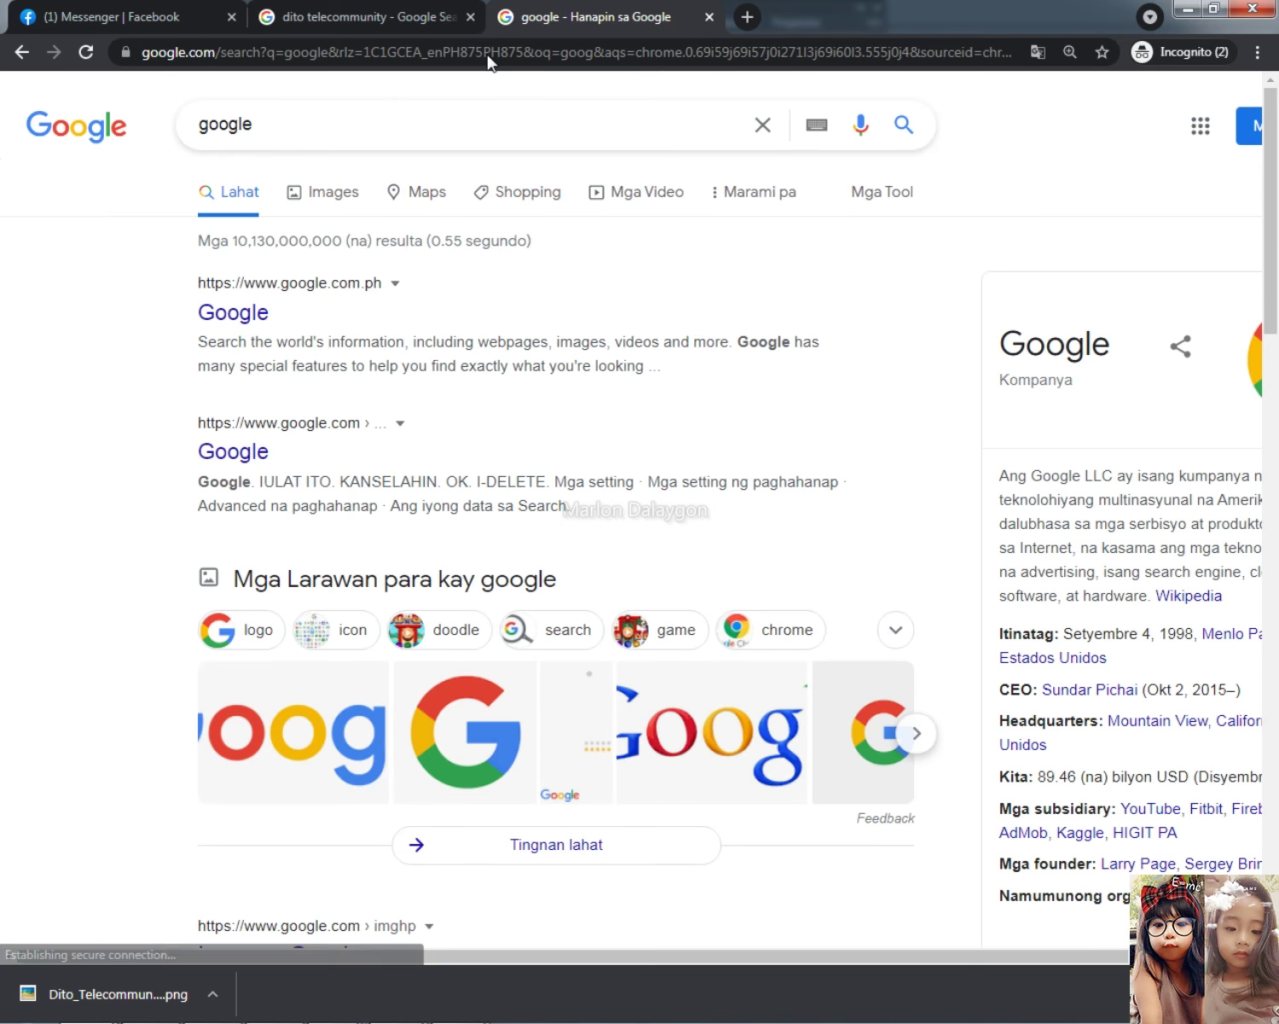
# Search Google for "blue white background" and show the image results
pyautogui.moveTo(290, 129); pyautogui.dragTo(4, 130)
pyautogui.write('ble')
pyautogui.press('BackSpace')
pyautogui.write('u')
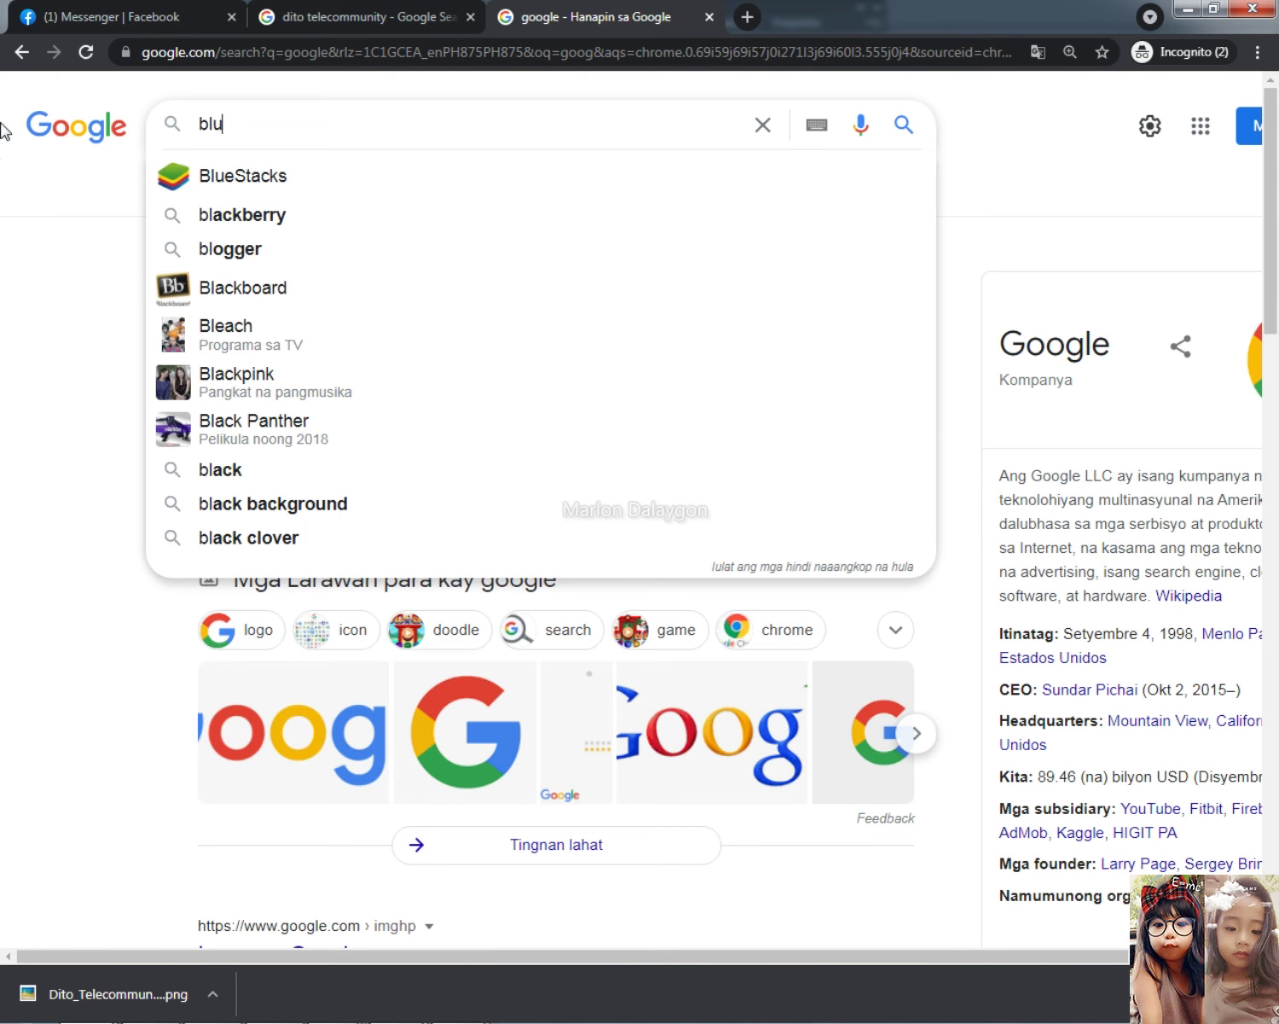
pyautogui.write('e who')
pyautogui.press('BackSpace')
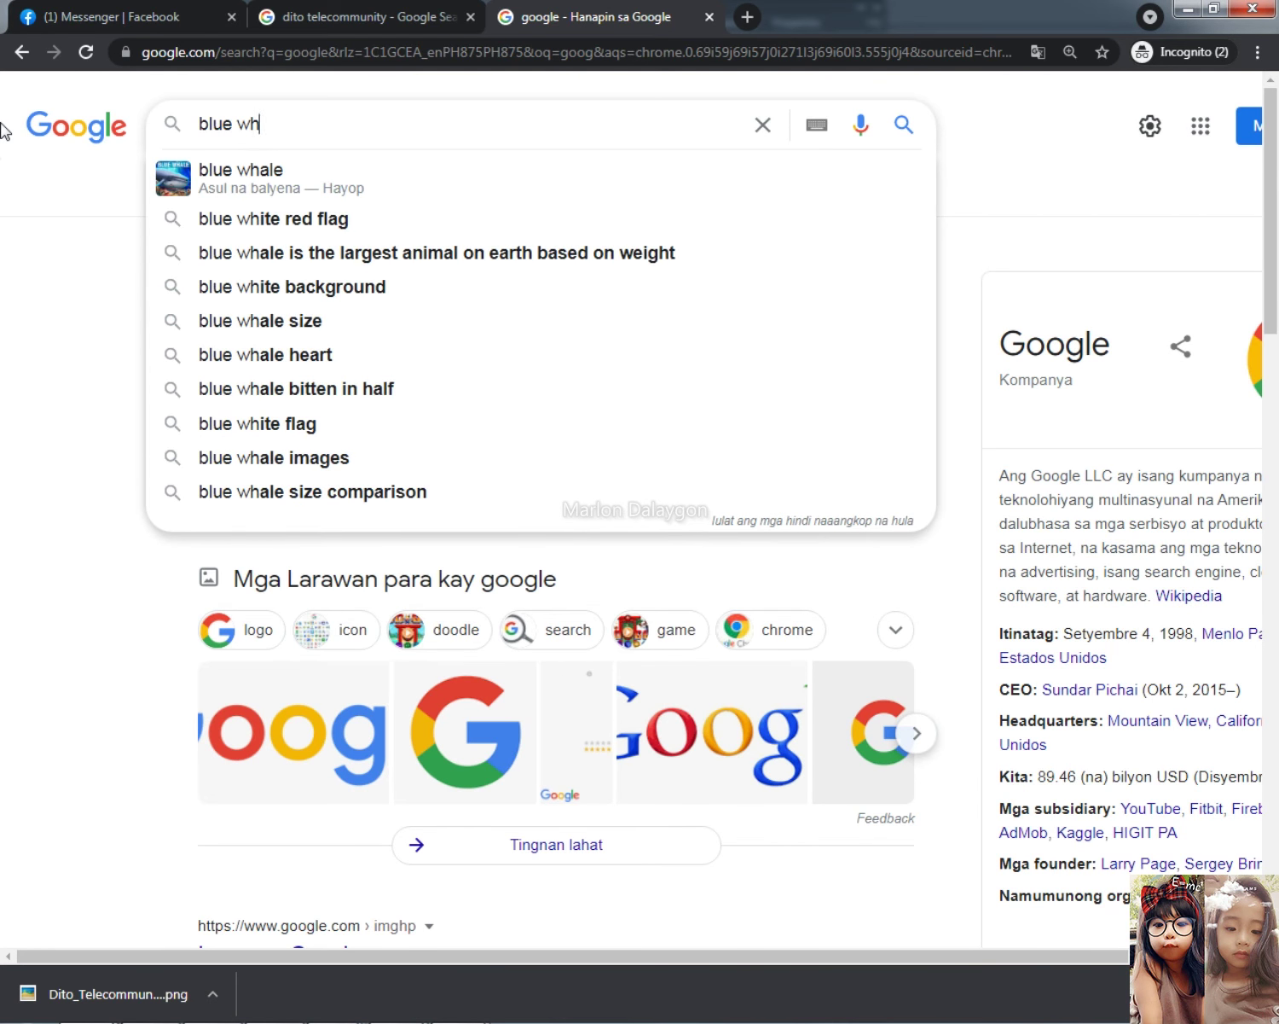
pyautogui.write('ite background')
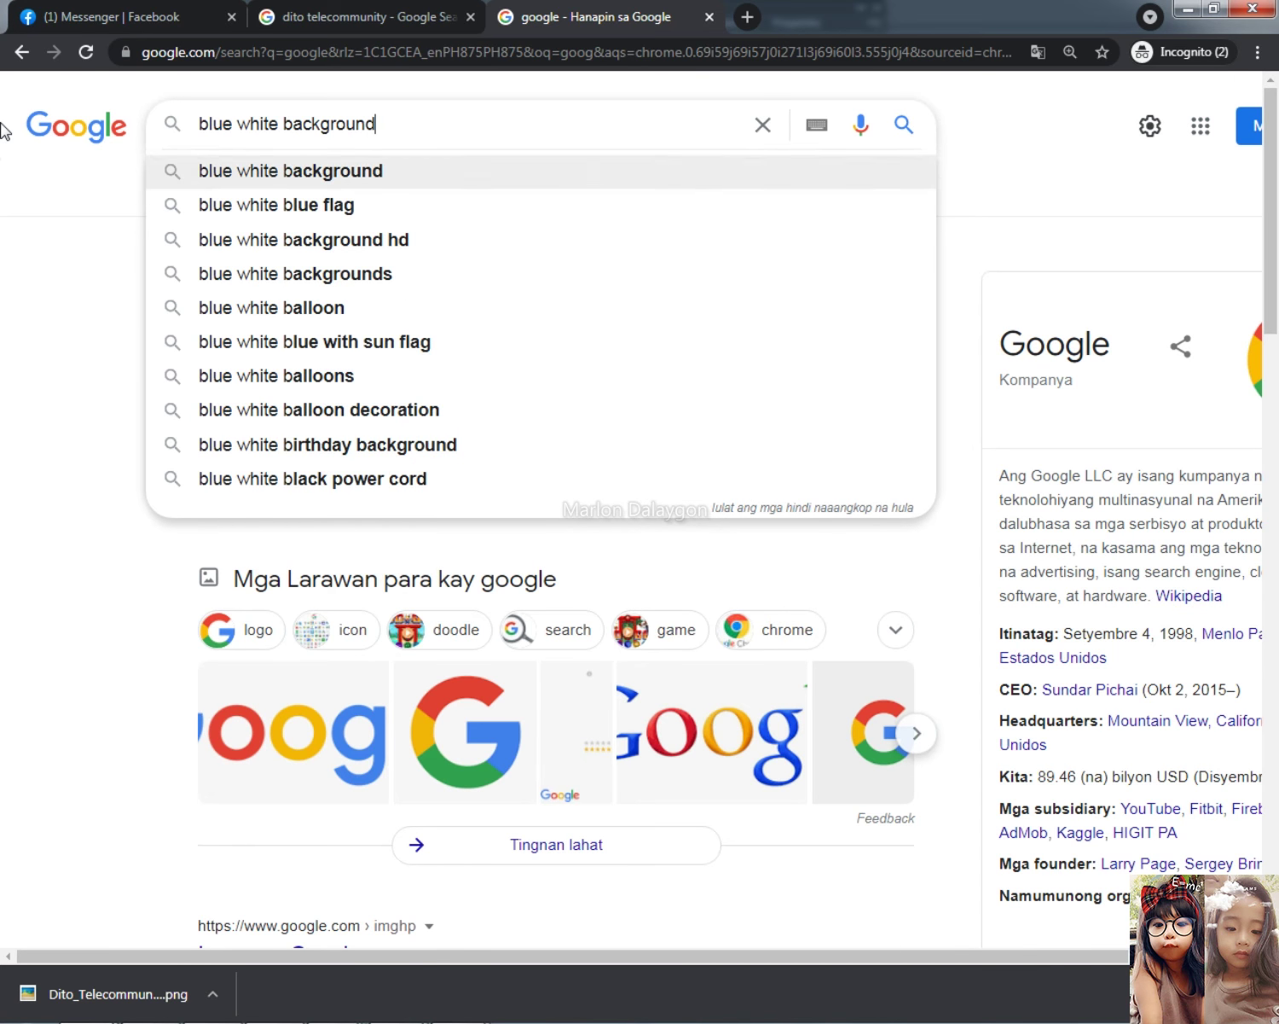
pyautogui.press('Down')
pyautogui.press('Return')
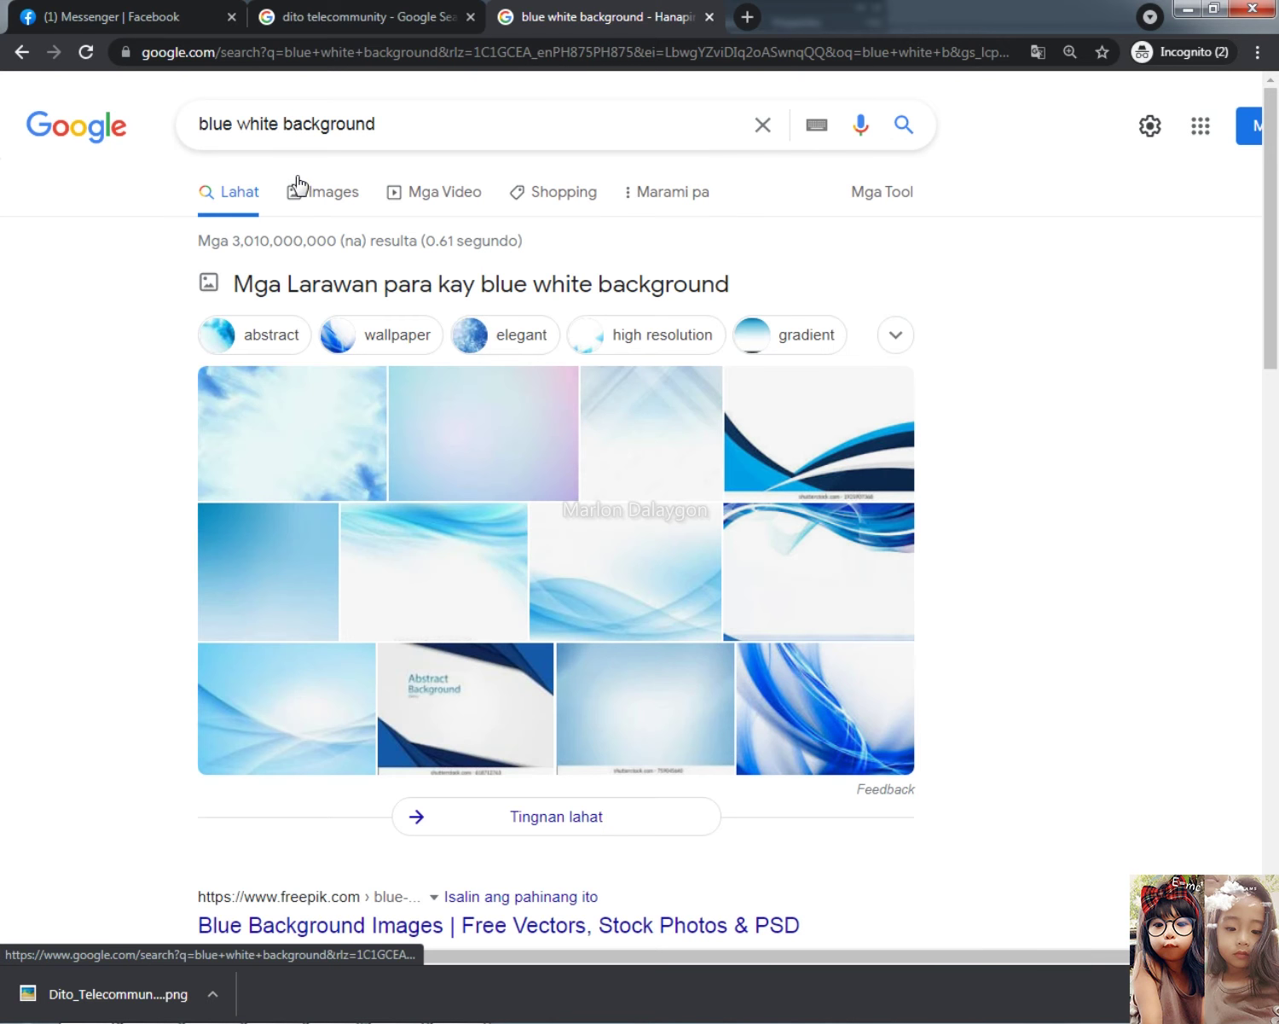
pyautogui.click(305, 183)
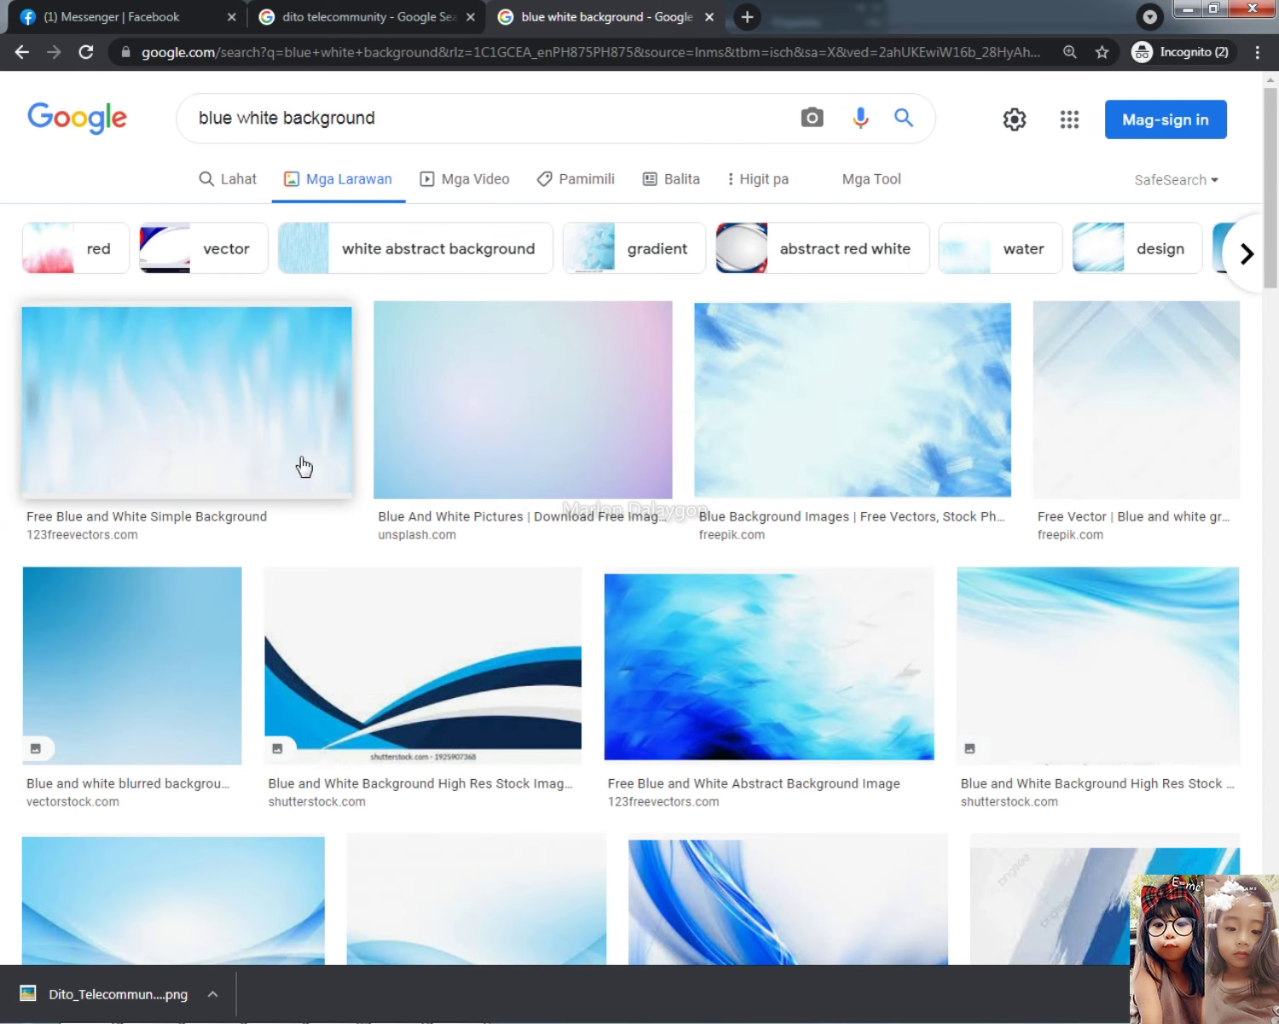
# Open the 123FreeVectors "Free Blue and White Water Background" result and copy its image
pyautogui.scroll(-5, 682, 666)
pyautogui.scroll(-5, 857, 620)
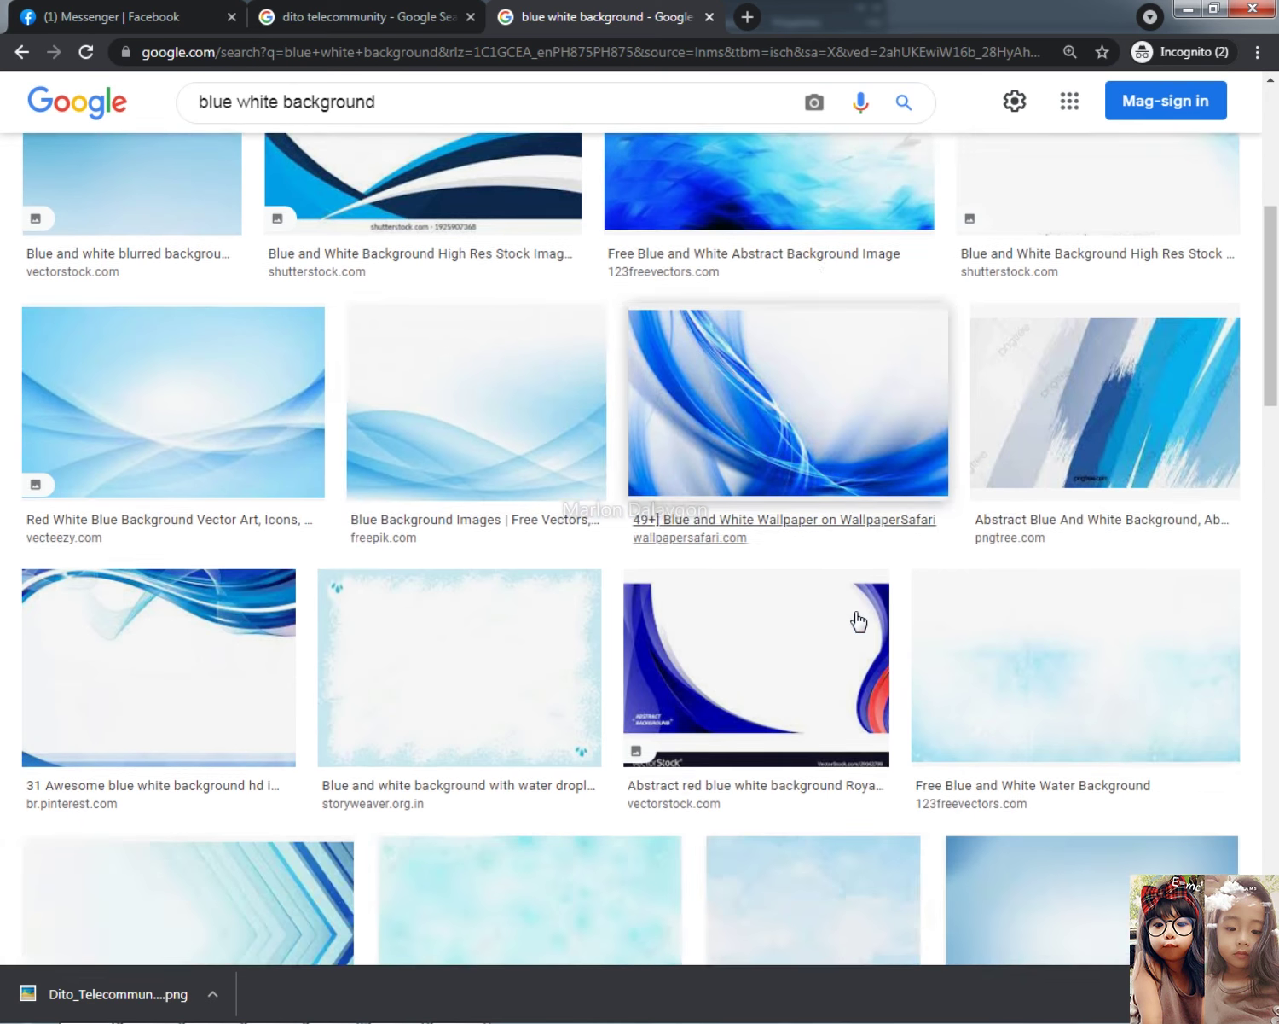
pyautogui.click(1078, 450)
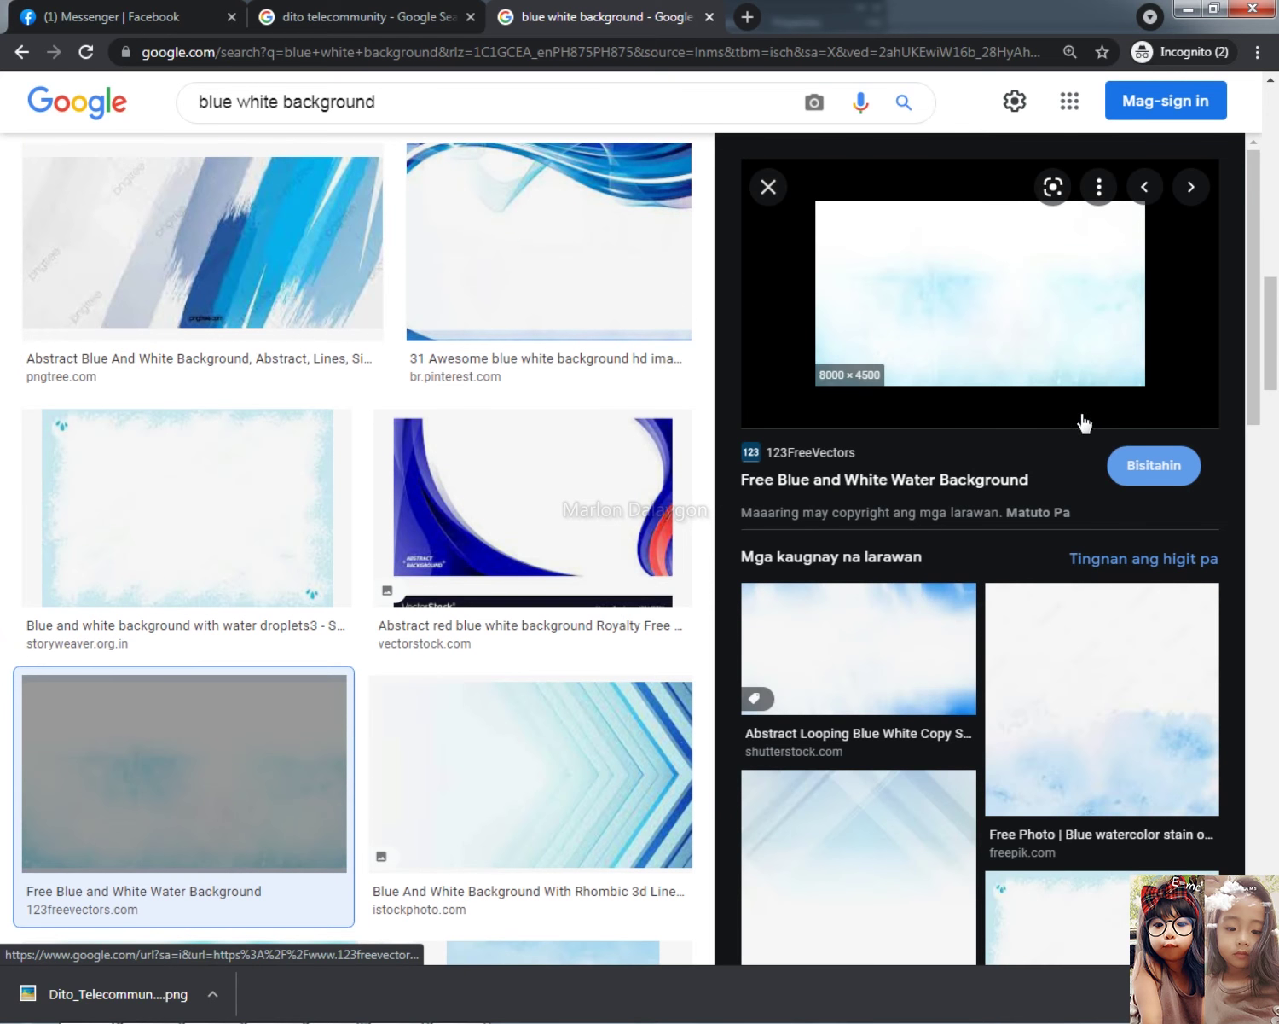
pyautogui.rightClick(930, 292)
pyautogui.click(996, 529)
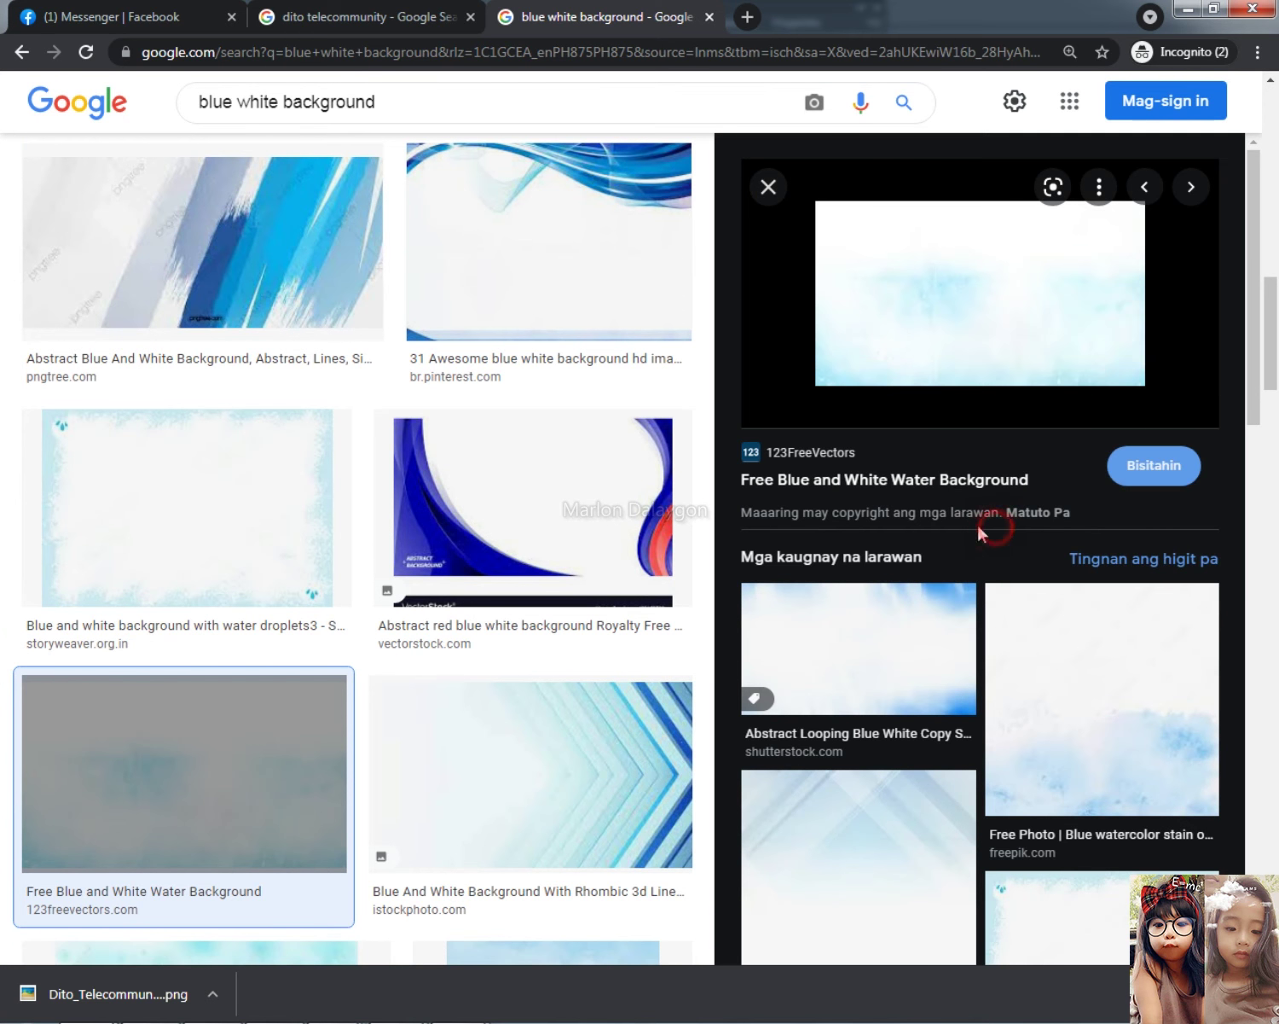
pyautogui.hotkey('alt', 'Tab')
pyautogui.press('Tab')
# Open the iStock blue and white rhombic 3D lines background, copy its image and switch to Photoshop
pyautogui.click(486, 740)
pyautogui.rightClick(980, 278)
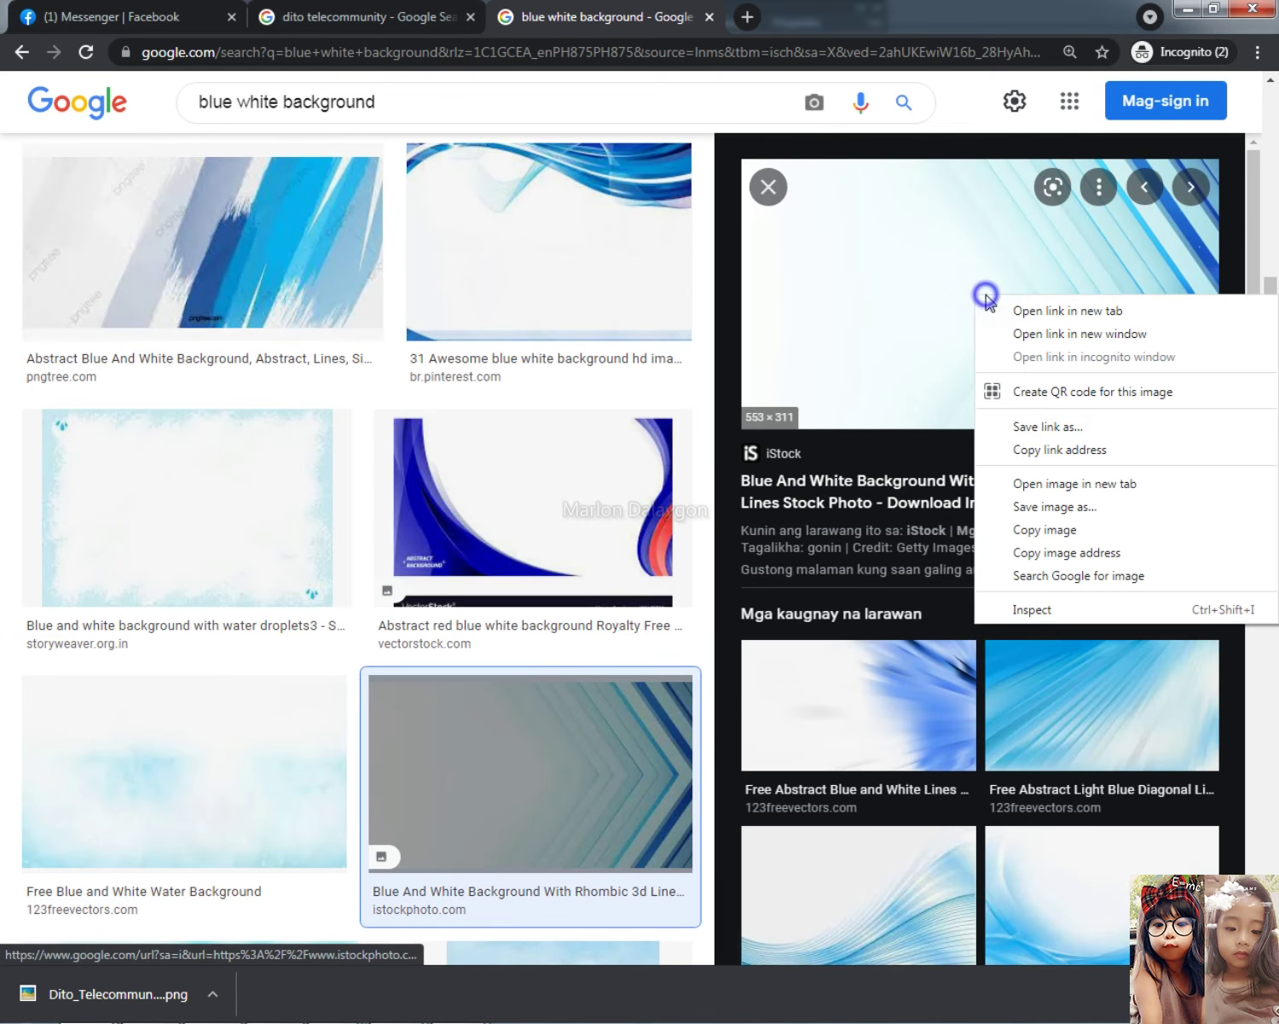
pyautogui.click(1032, 529)
pyautogui.hotkey('alt', 'Tab')
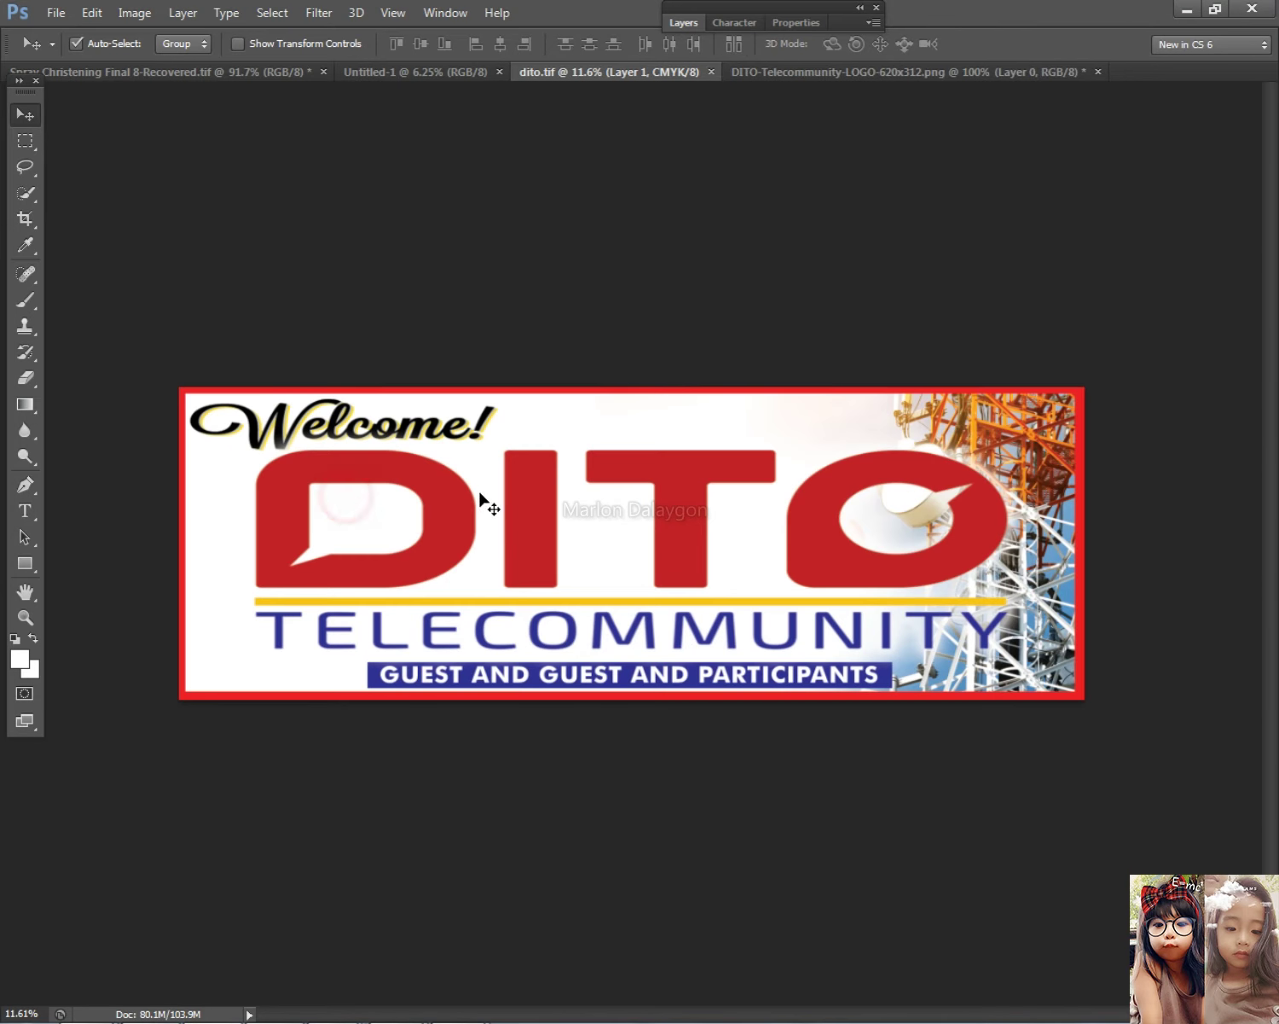
# Paste the rhombic background into dito.tif, rotate it about 180° and enlarge it over the banner's left part
pyautogui.hotkey('ctrl', 'v')
pyautogui.hotkey('ctrl', 't')
pyautogui.moveTo(714, 547); pyautogui.dragTo(200, 509)
pyautogui.moveTo(591, 516); pyautogui.dragTo(352, 574)
pyautogui.moveTo(811, 406); pyautogui.dragTo(824, 385)
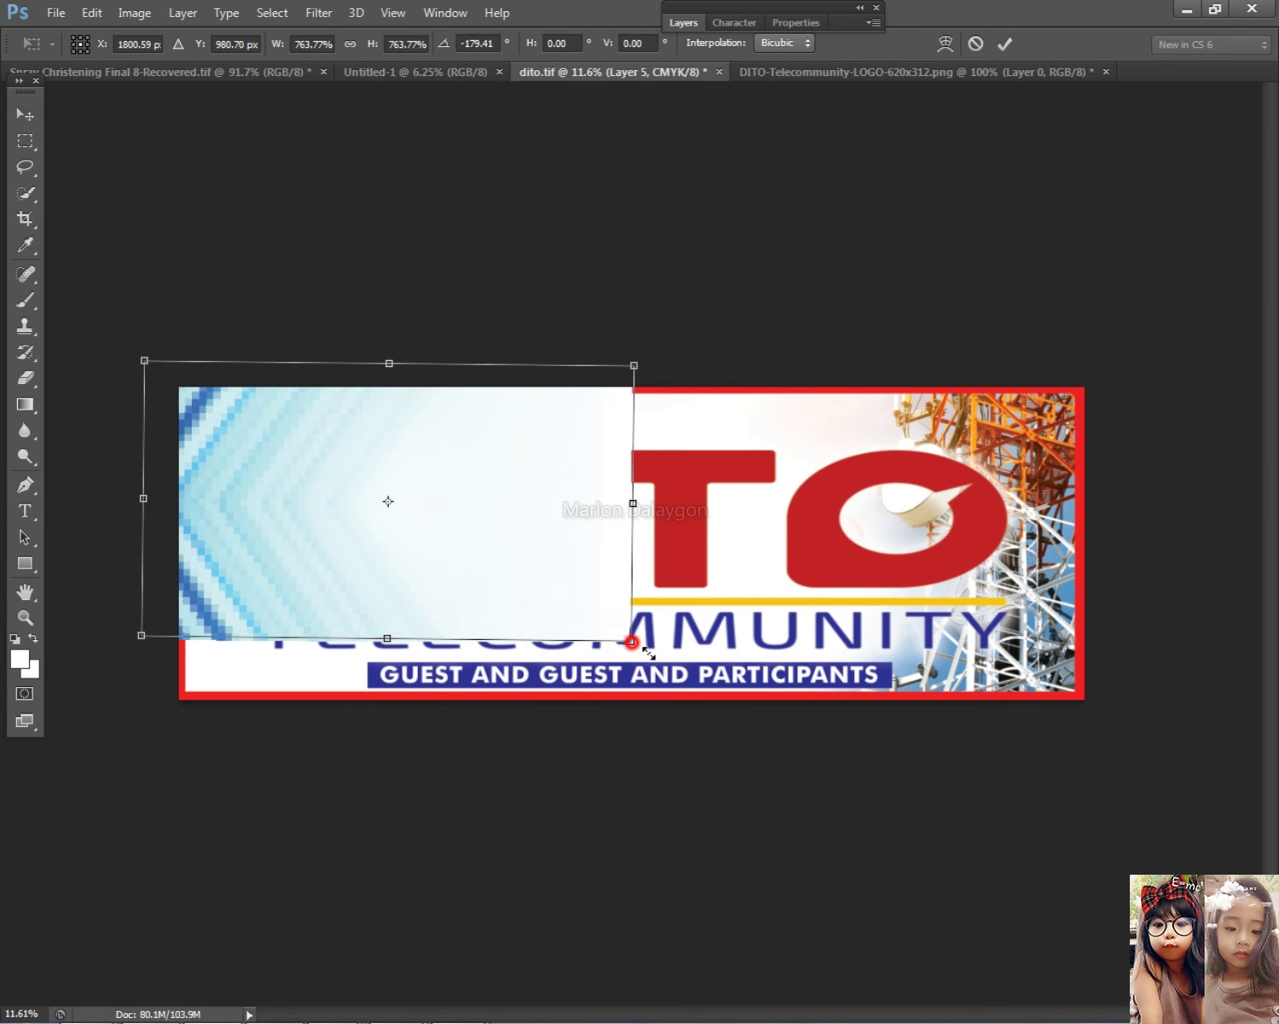
pyautogui.moveTo(632, 642); pyautogui.dragTo(791, 738)
pyautogui.moveTo(689, 614)
pyautogui.mouseDown()
pyautogui.moveTo(720, 608)
pyautogui.moveTo(691, 605)
pyautogui.mouseUp()
pyautogui.press('Return')
# Send the pasted rhombic background layer to the back, behind the logo and texts
pyautogui.click(182, 13)
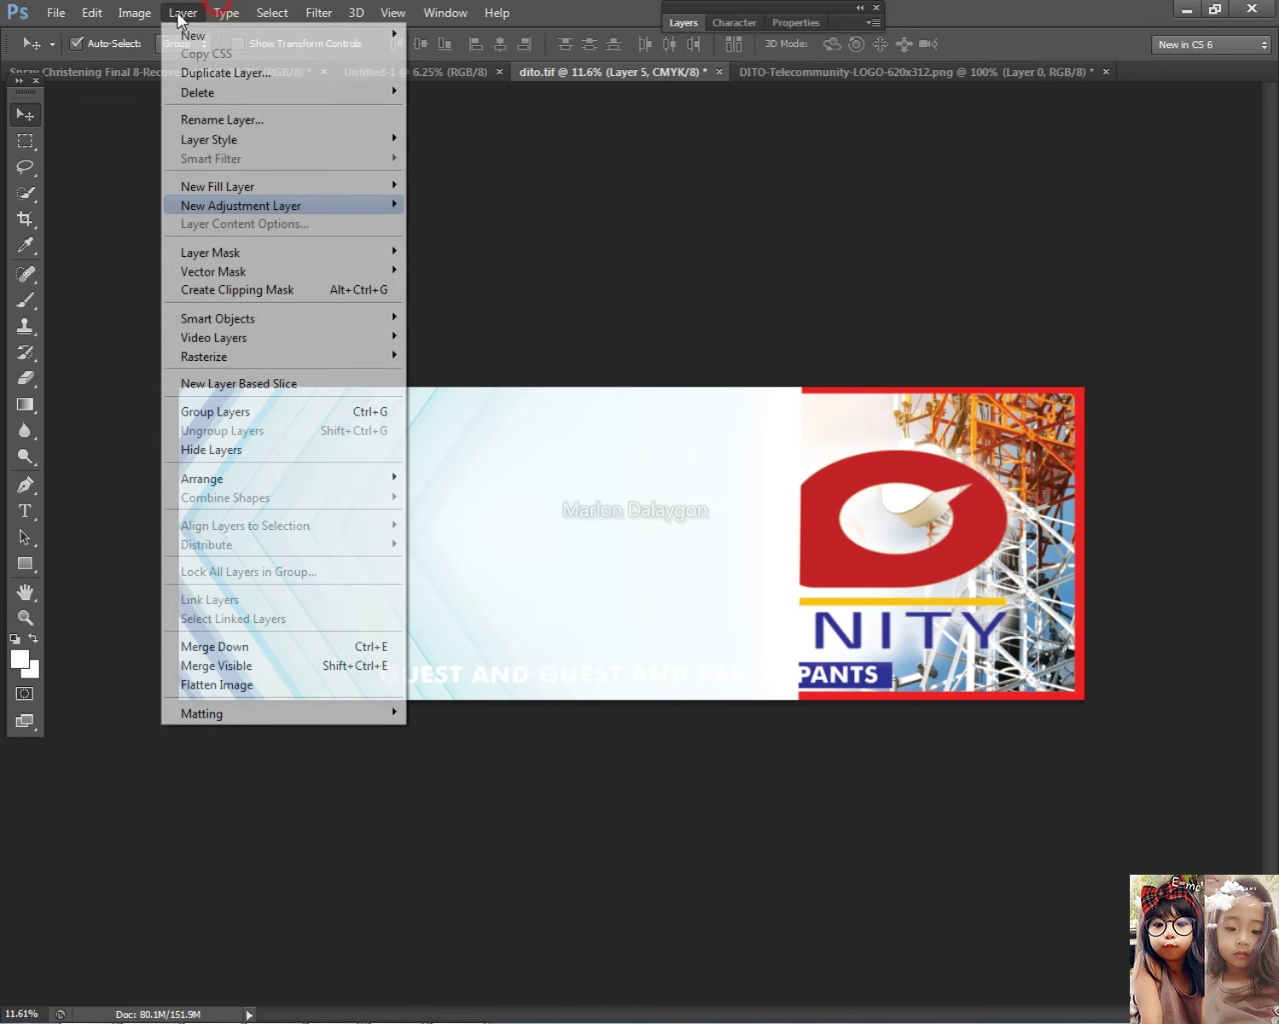
pyautogui.moveTo(280, 480)
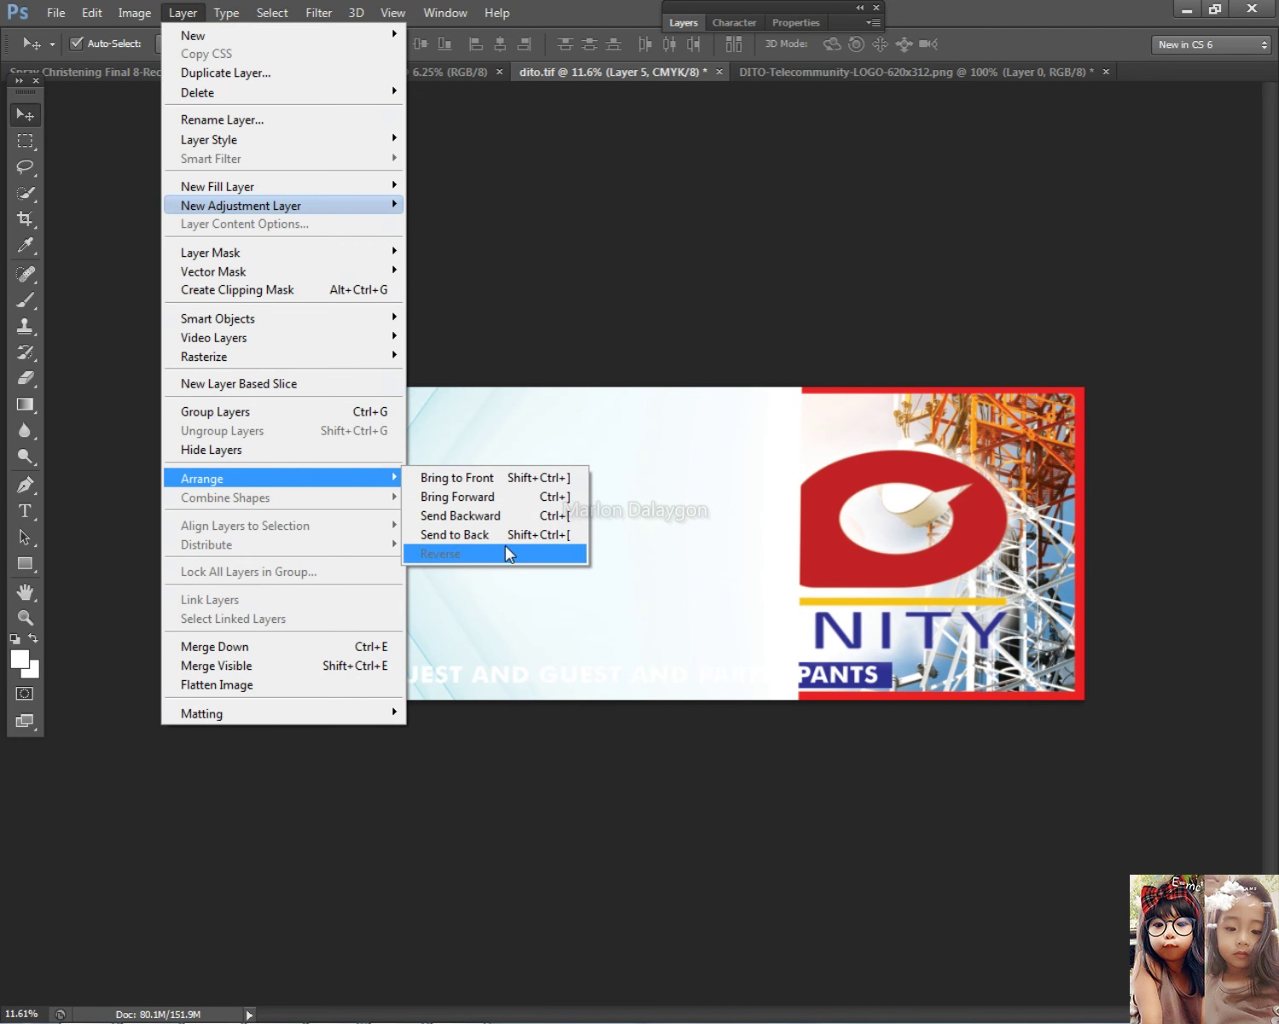
pyautogui.click(516, 535)
pyautogui.scroll(1, 573, 517)
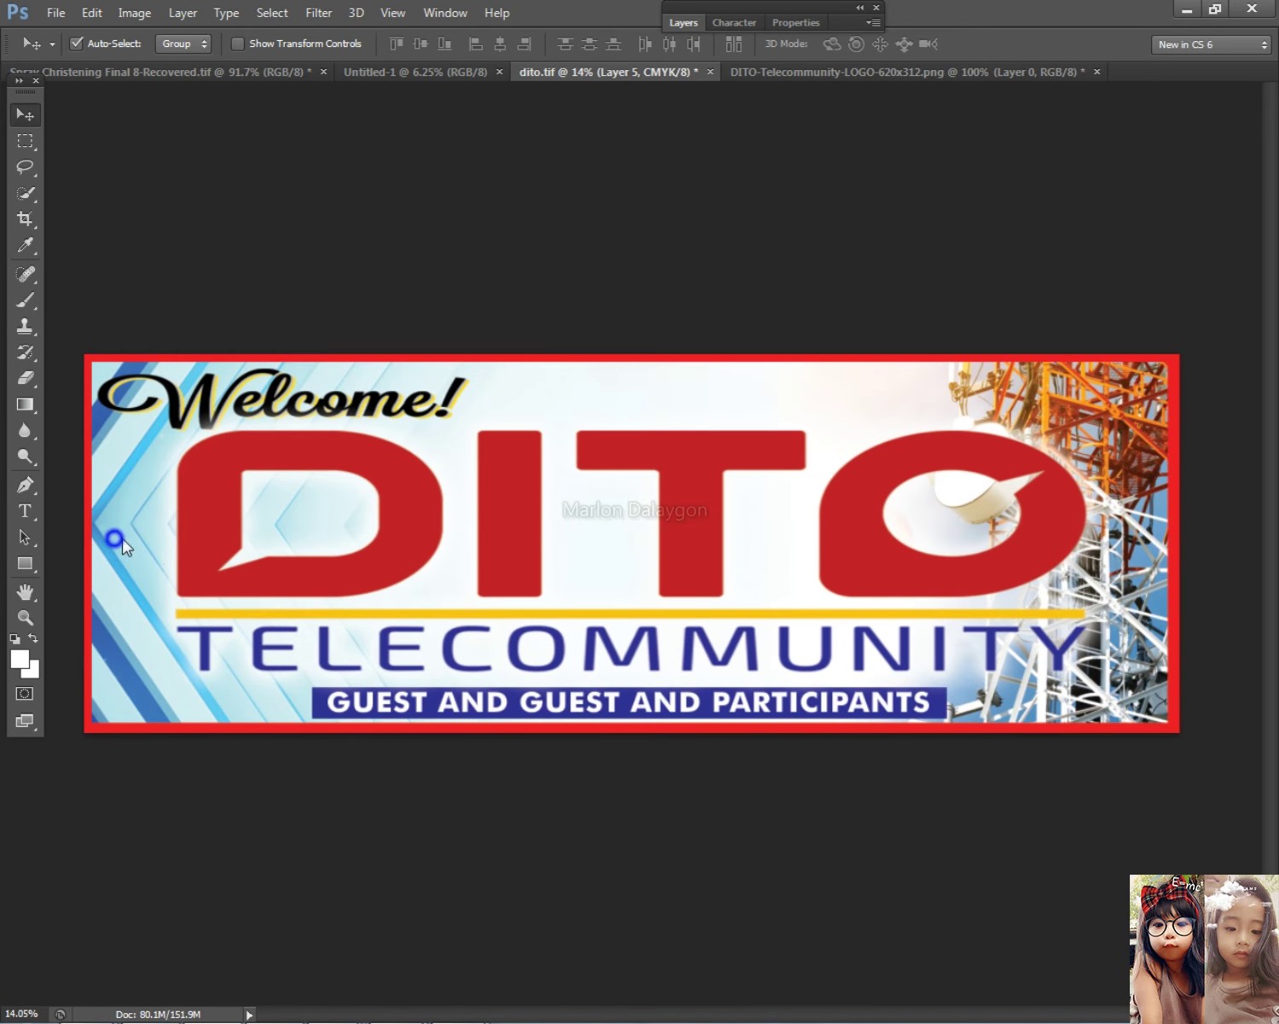
pyautogui.scroll(-1, 109, 551)
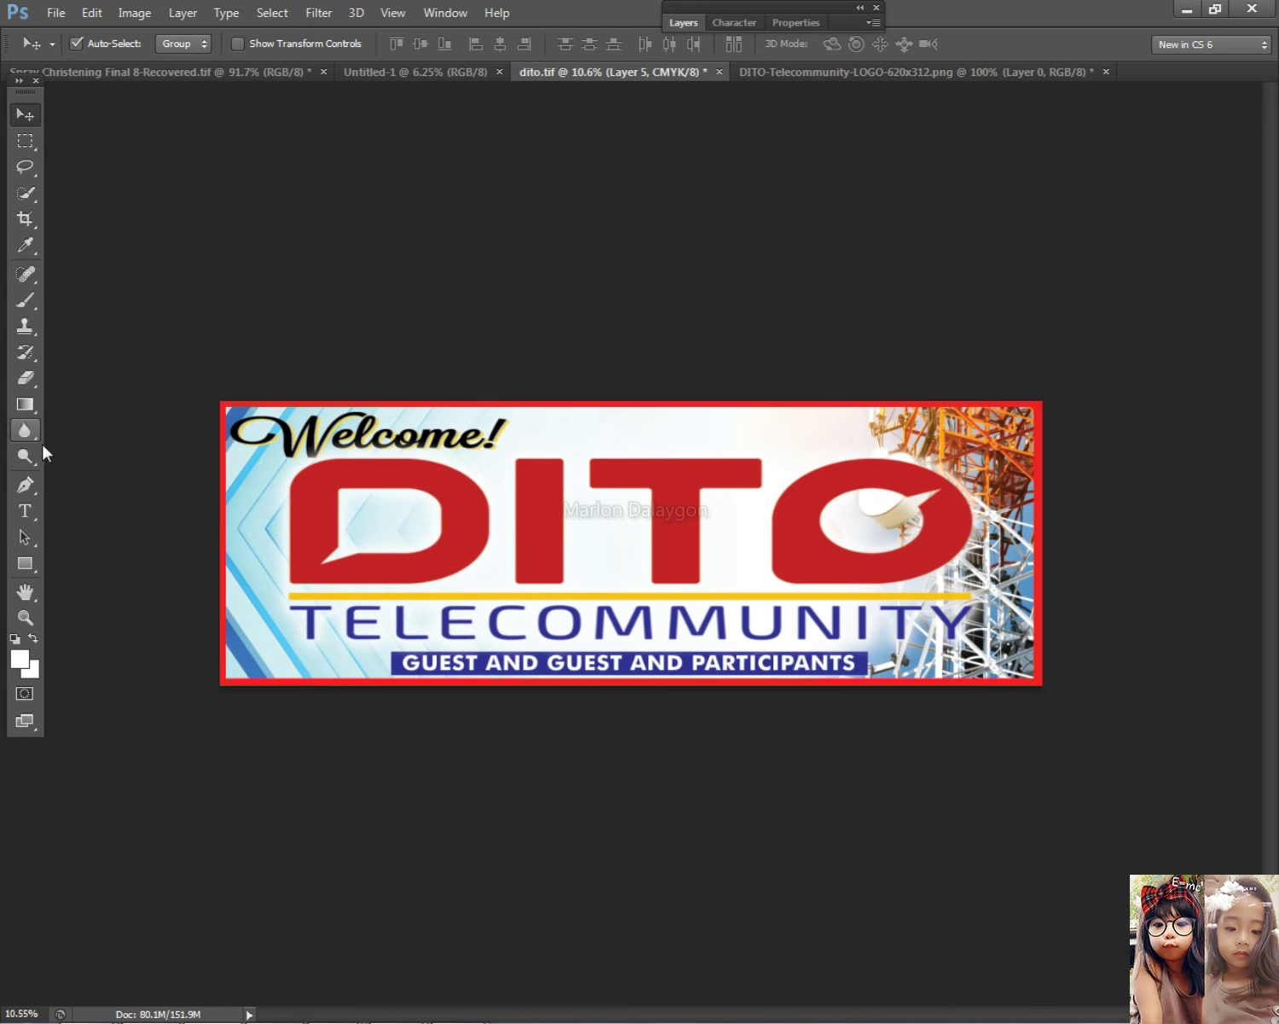
# Soften the right edge of the rhombic background layer with the Eraser at brush size 1900
pyautogui.click(25, 351)
pyautogui.click(25, 377)
pyautogui.click(92, 380)
pyautogui.scroll(1, 607, 470)
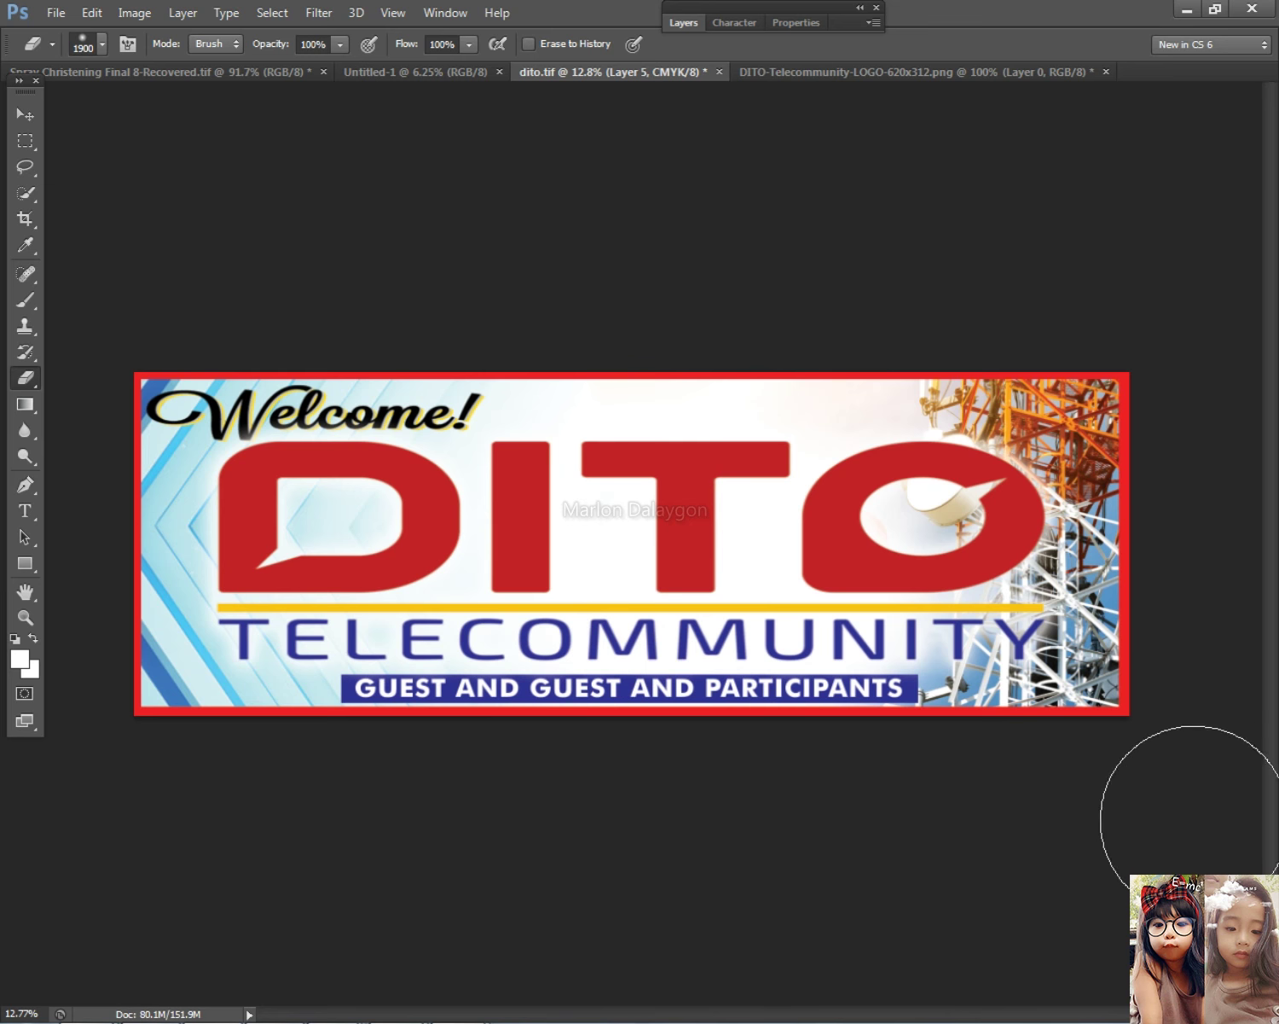
pyautogui.click(25, 140)
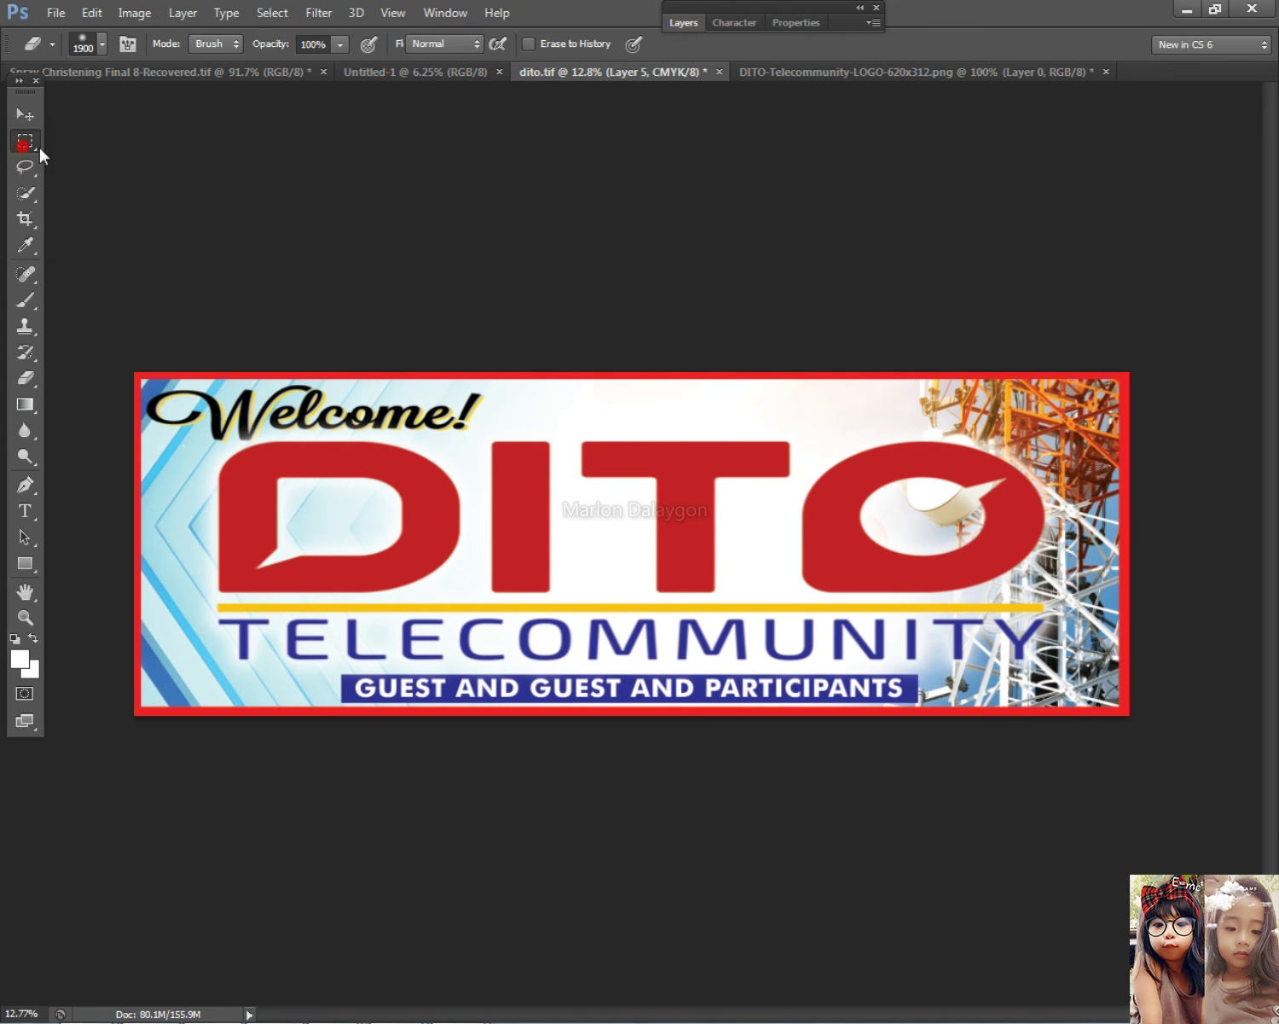
pyautogui.rightClick(799, 476)
pyautogui.click(809, 486)
pyautogui.press('Escape')
pyautogui.click(23, 116)
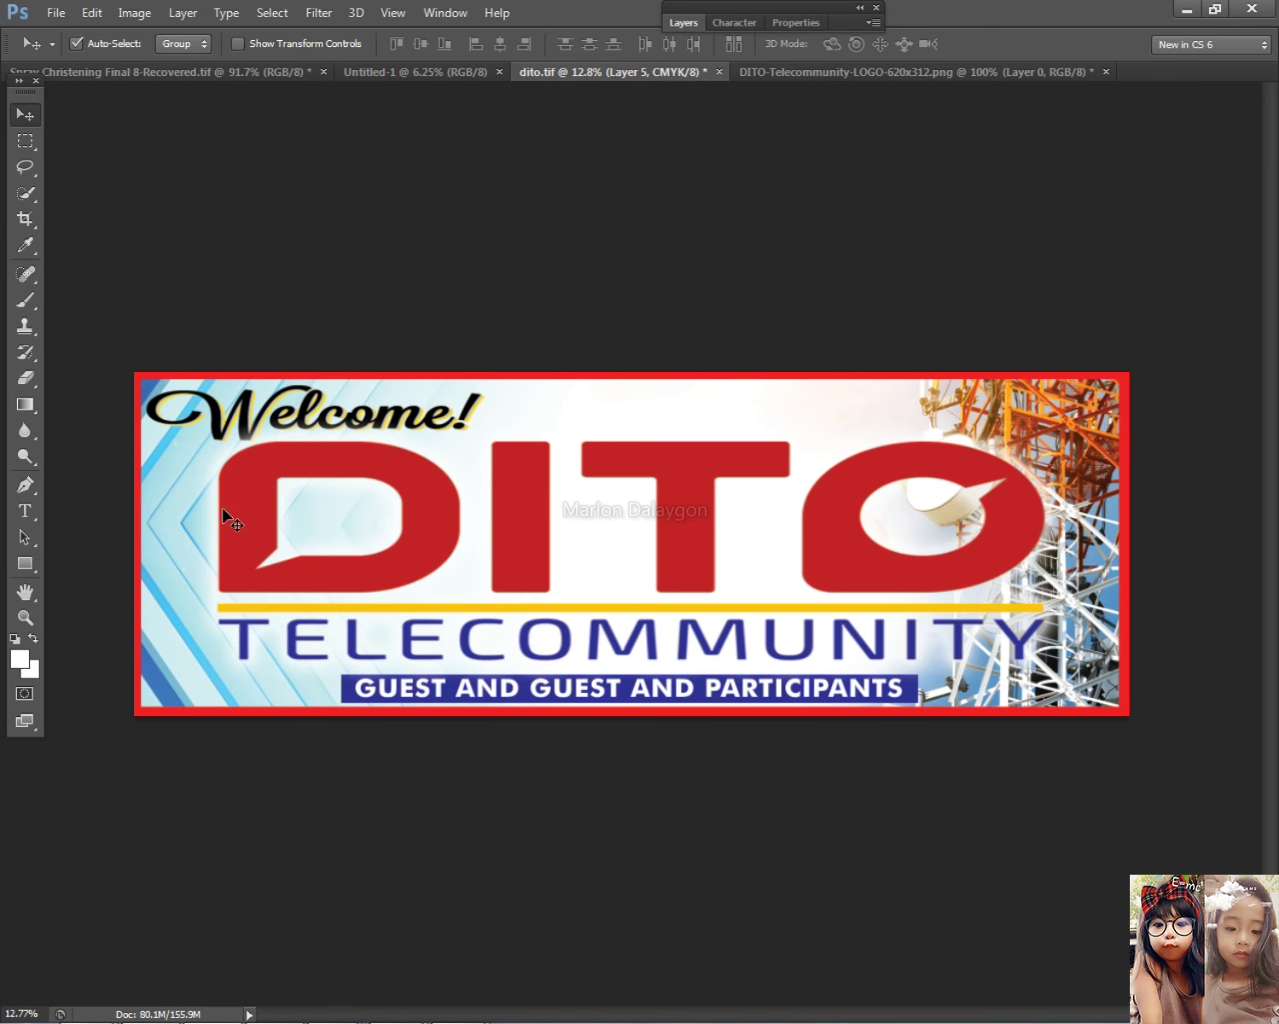
# Reduce the rhombic background layer's height to about 87% so it fits the banner's height
pyautogui.scroll(-1, 235, 521)
pyautogui.hotkey('ctrl', 't')
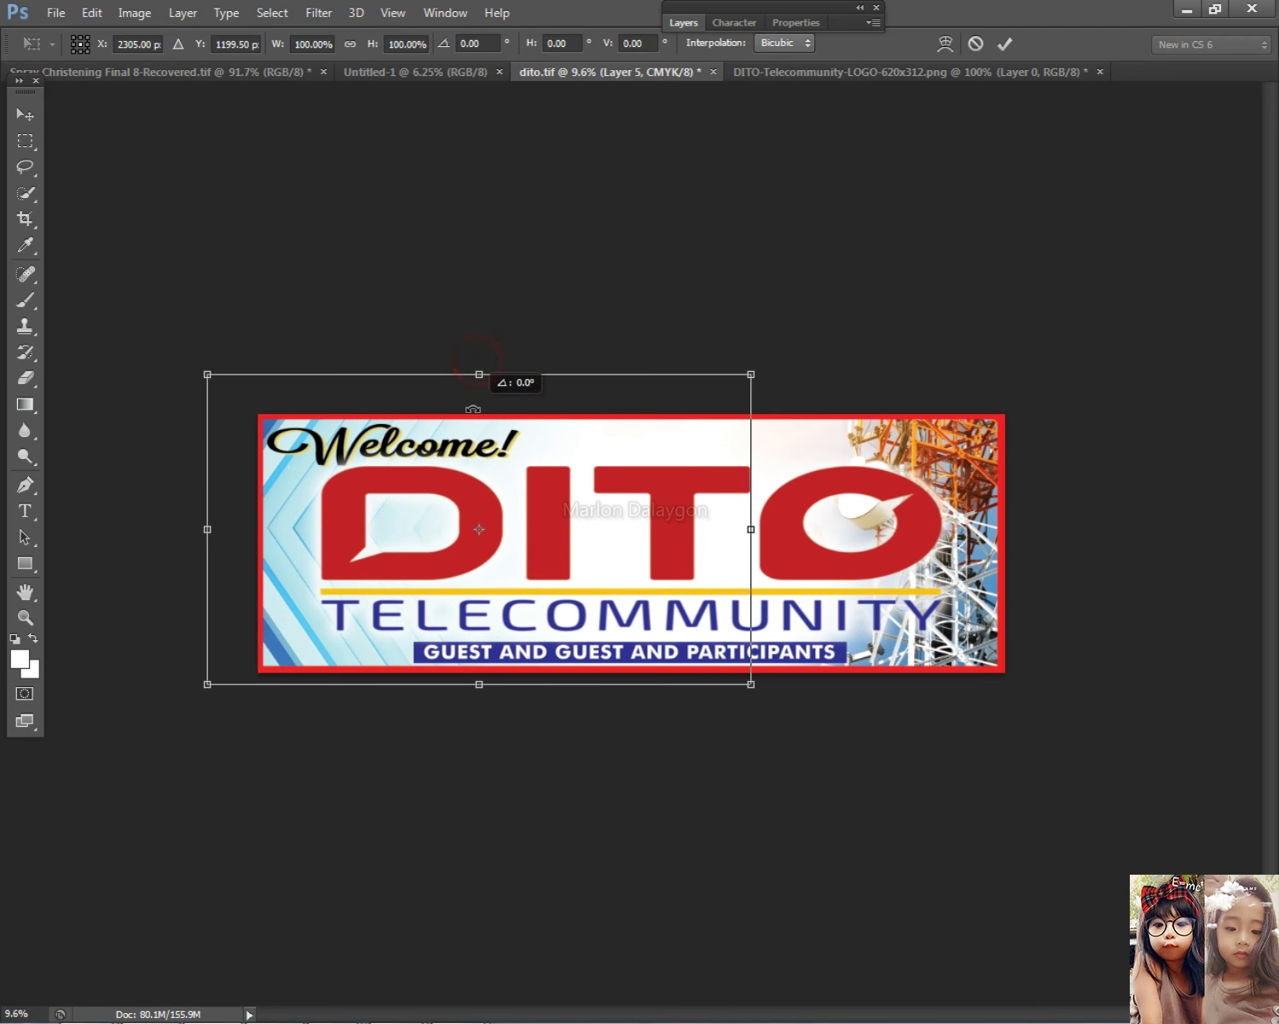
pyautogui.moveTo(482, 376); pyautogui.dragTo(482, 406)
pyautogui.moveTo(462, 688); pyautogui.dragTo(491, 676)
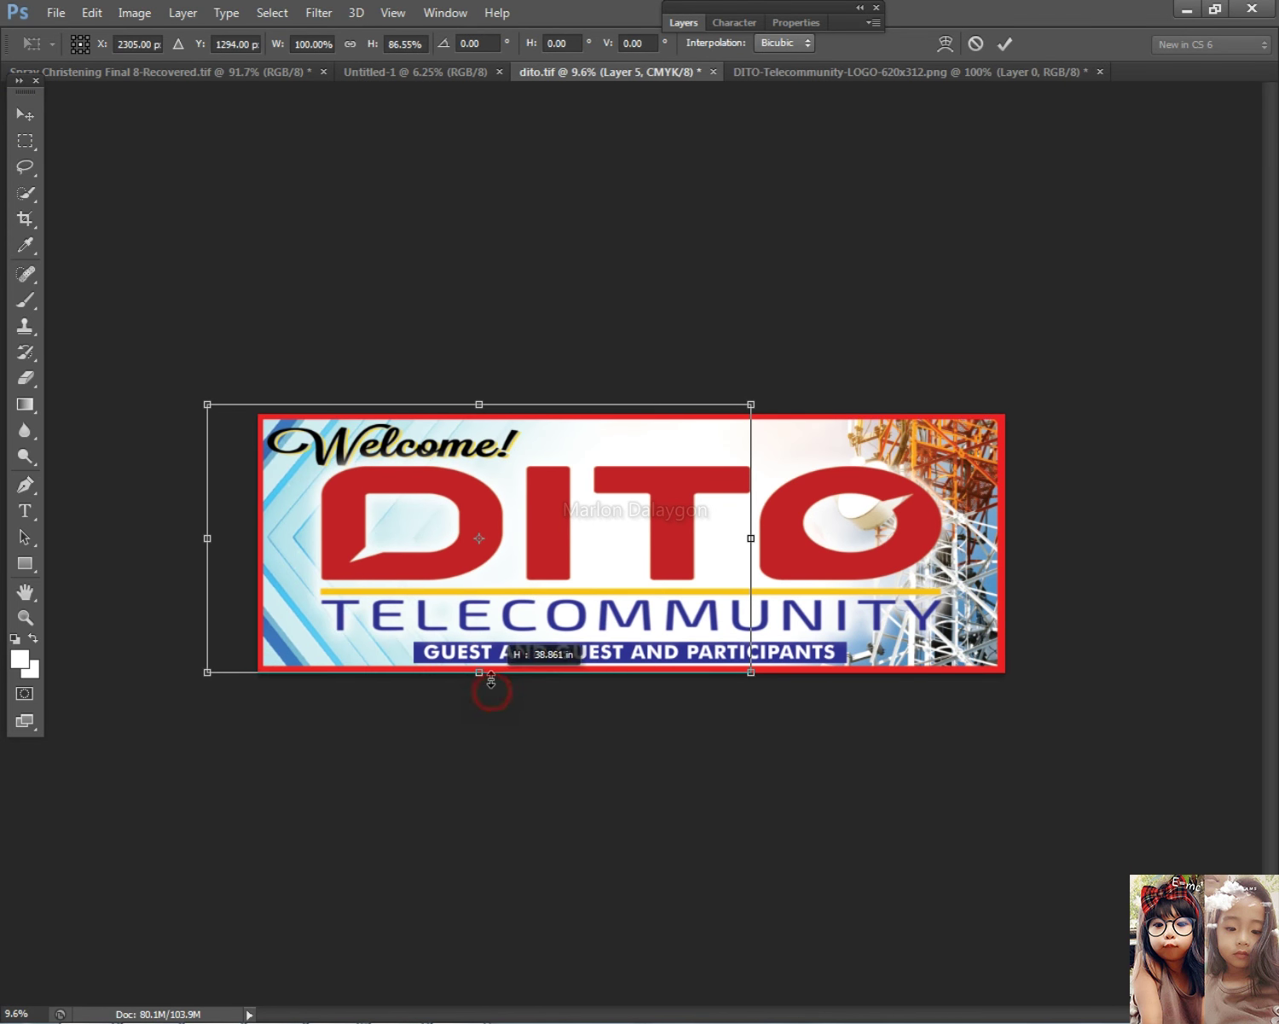
pyautogui.doubleClick(572, 614)
pyautogui.scroll(-1, 280, 386)
pyautogui.scroll(2, 280, 385)
# Select the "Welcome!" lettering layer and bring it to the front
pyautogui.rightClick(348, 447)
pyautogui.click(349, 449)
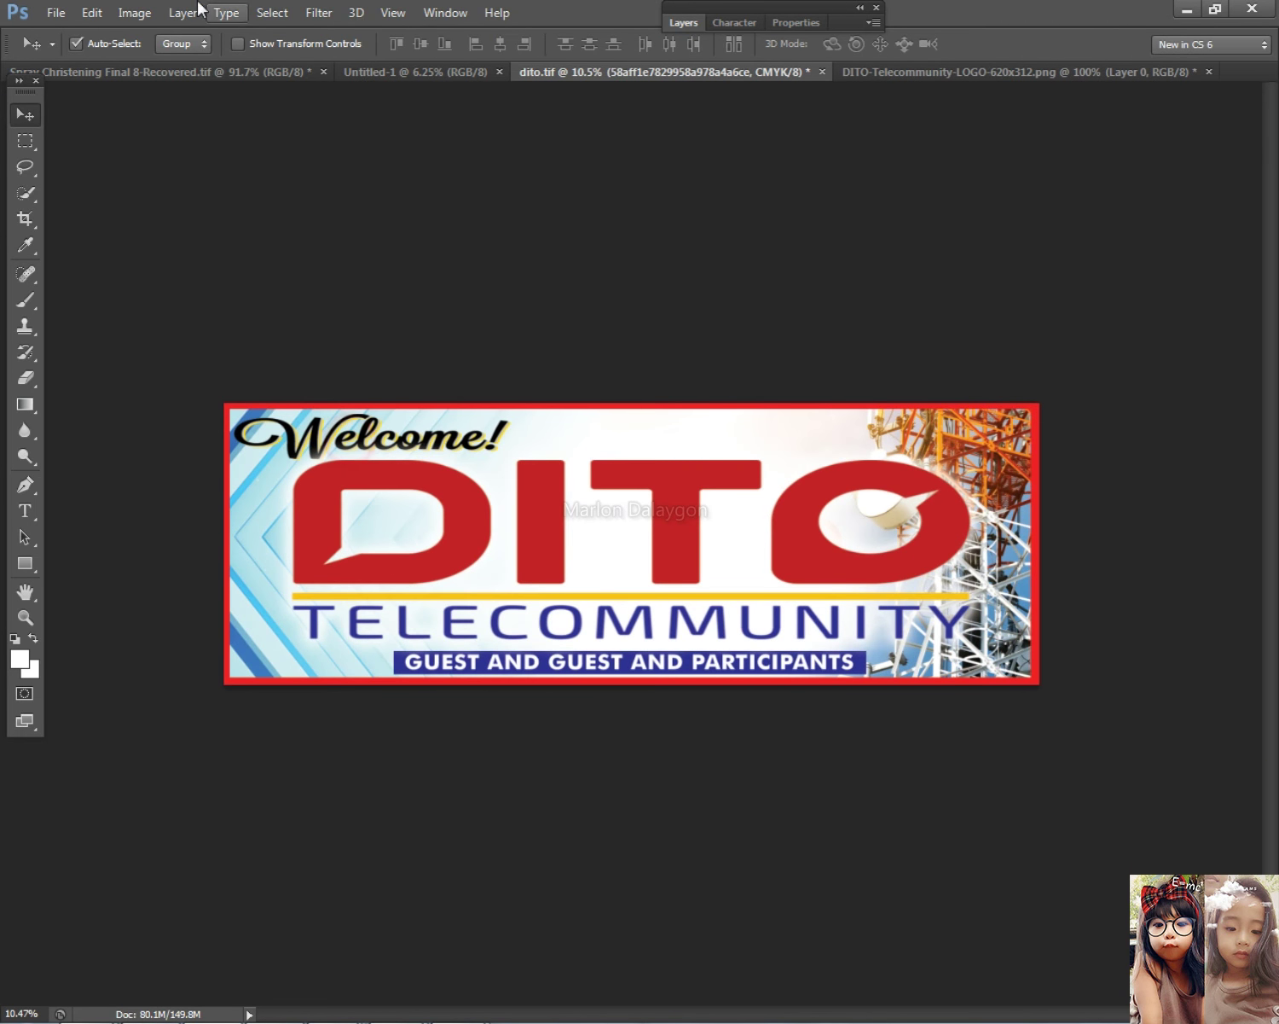
pyautogui.click(183, 13)
pyautogui.moveTo(239, 477)
pyautogui.click(460, 477)
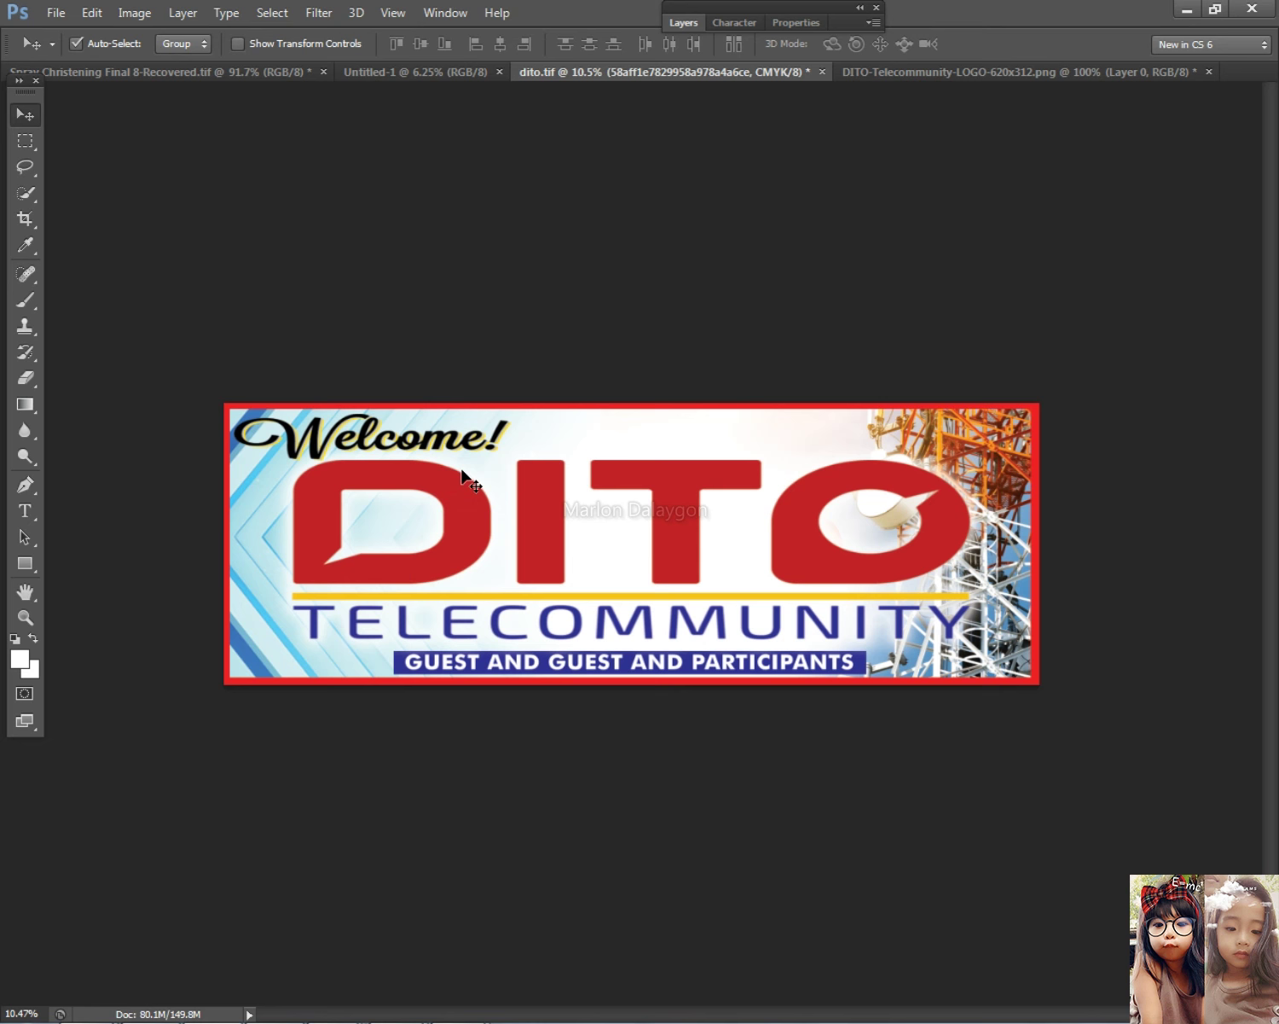
# Switch to the Messenger chat, copy the client's wording "Guests and participants" and return to Photoshop
pyautogui.scroll(3, 627, 693)
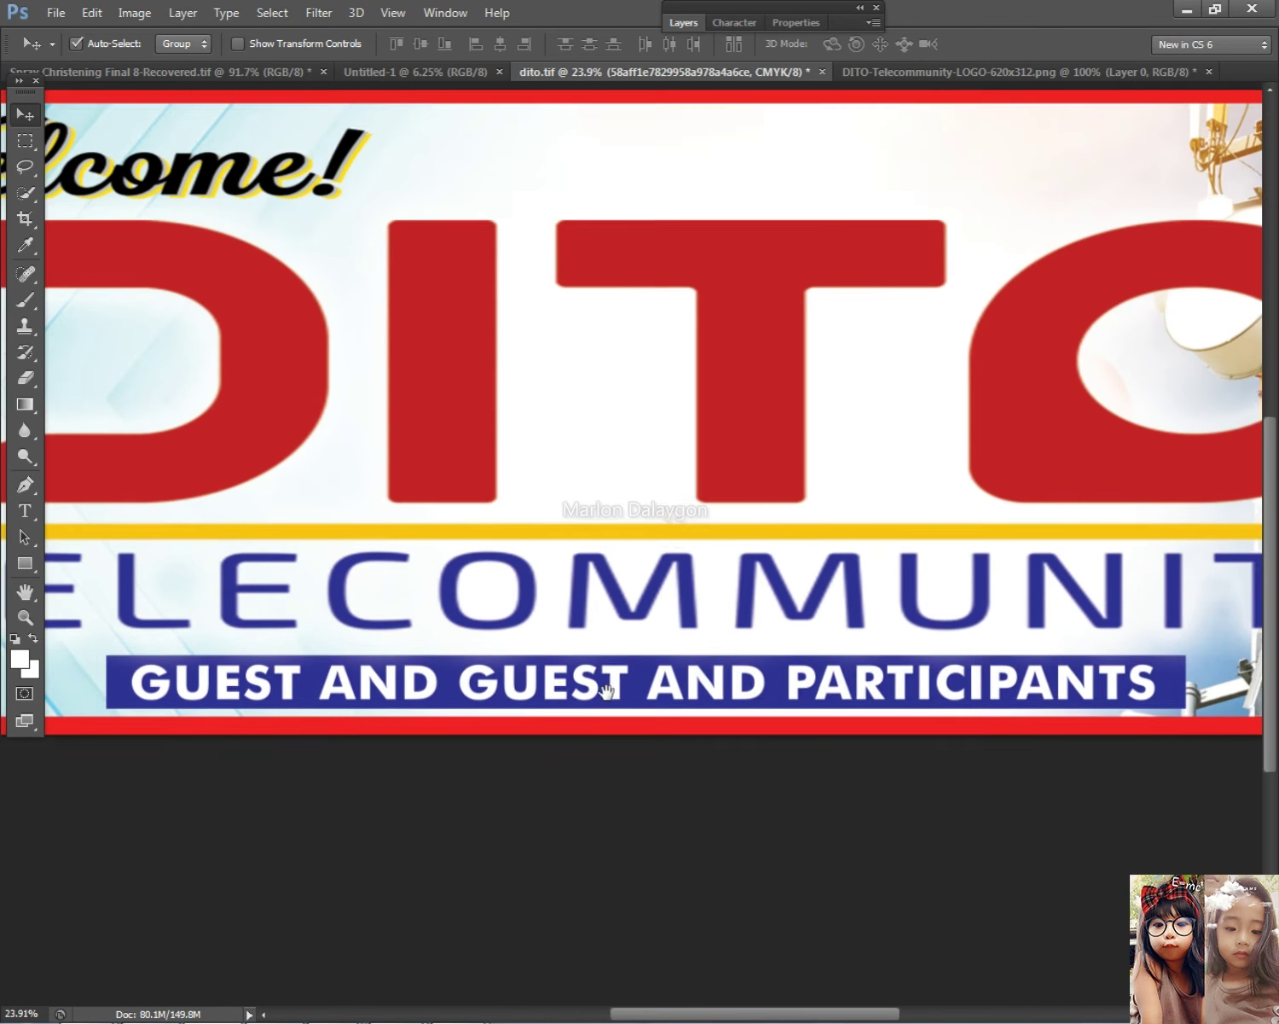
pyautogui.click(640, 407)
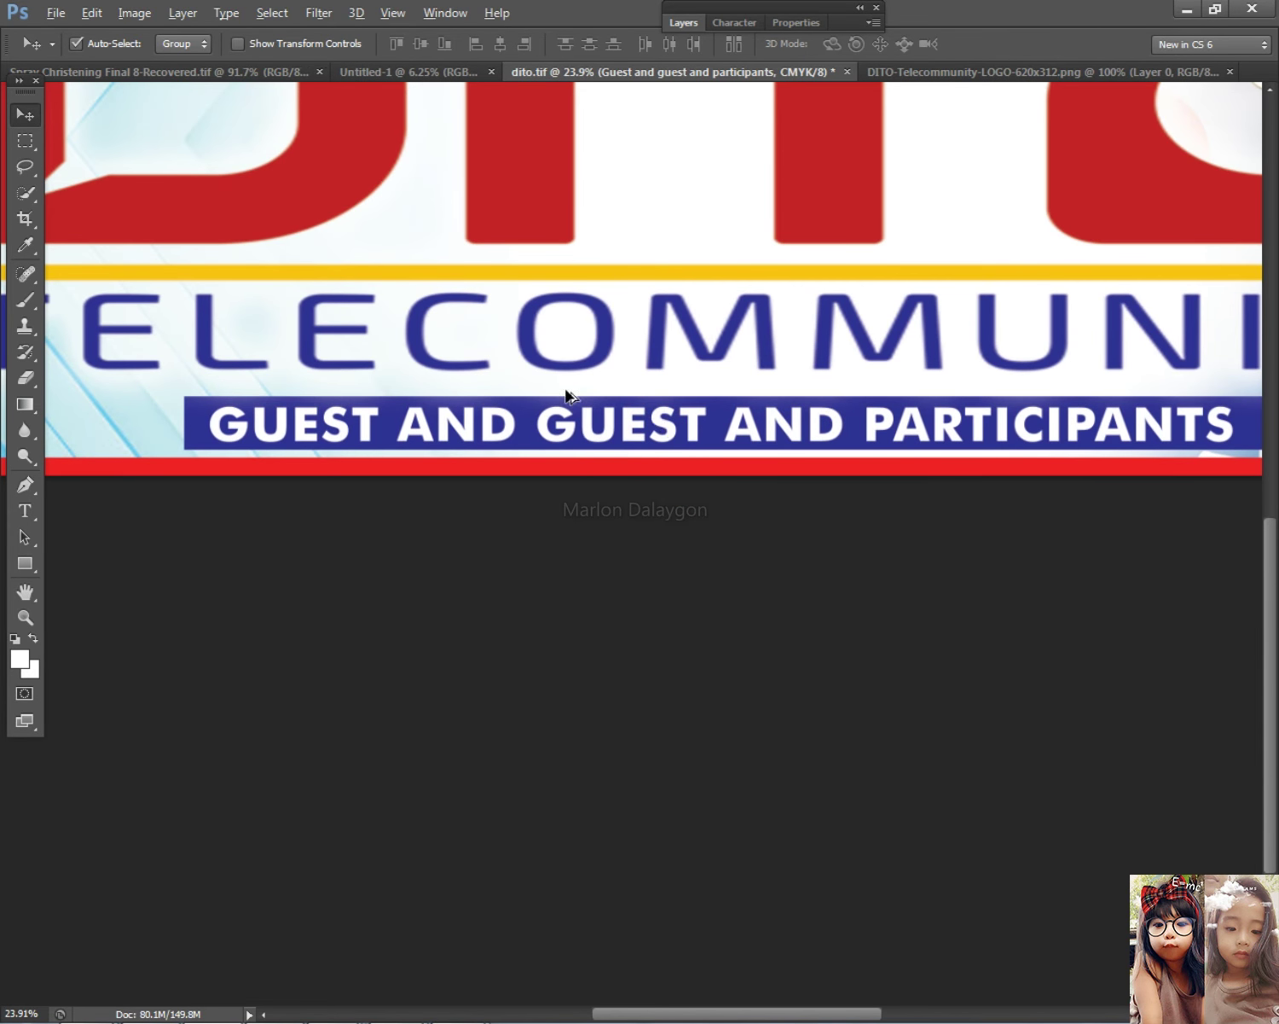
pyautogui.hotkey('alt', 'Tab')
pyautogui.click(183, 10)
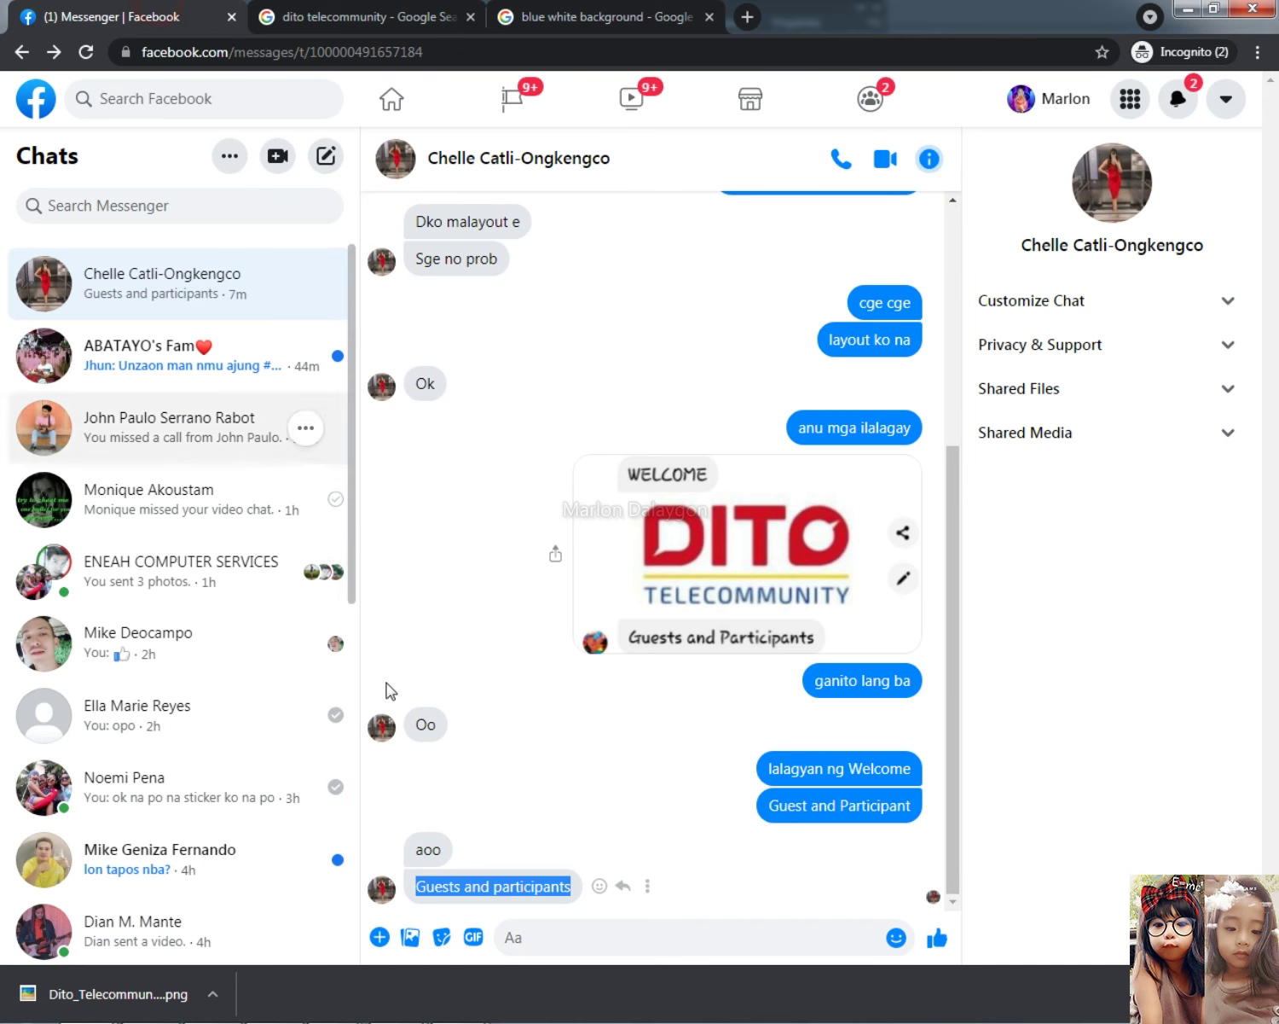
pyautogui.hotkey('alt', 'Tab')
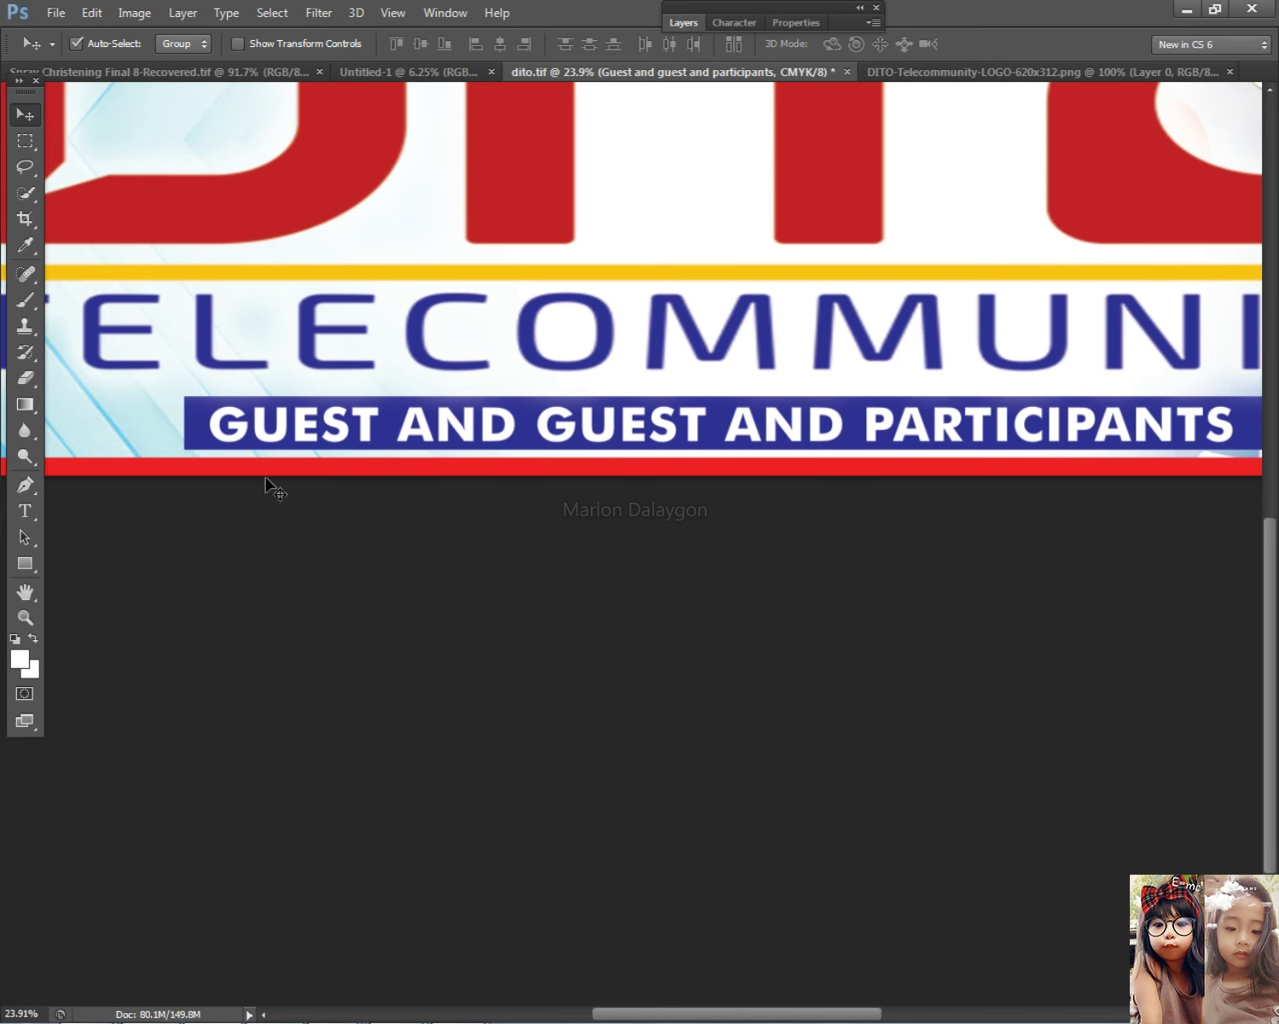
# Replace the whole caption in the blue bar with the copied text "Guests and participants"
pyautogui.click(625, 429)
pyautogui.hotkey('ctrl', 'a')
pyautogui.hotkey('ctrl', 'v')
pyautogui.click(25, 114)
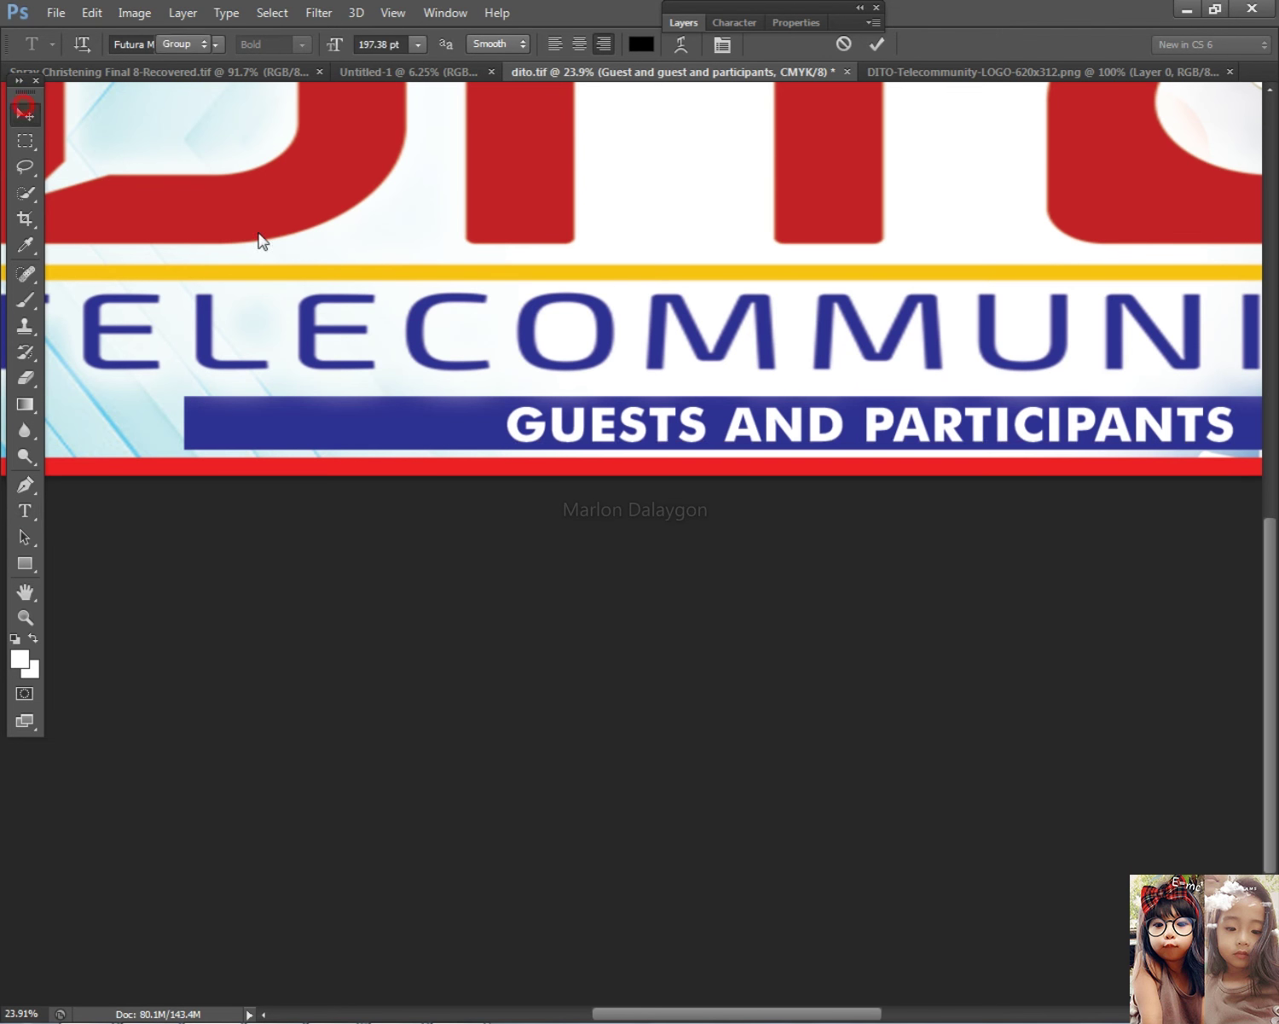
# Move the new caption toward the middle of the blue bar and stretch it wider to fill the bar
pyautogui.hotkey('ctrl', '0')
pyautogui.moveTo(747, 725); pyautogui.dragTo(617, 724)
pyautogui.hotkey('ctrl', 't')
pyautogui.moveTo(914, 743); pyautogui.dragTo(914, 748)
pyautogui.moveTo(311, 747); pyautogui.dragTo(304, 746)
pyautogui.moveTo(915, 744); pyautogui.dragTo(954, 749)
pyautogui.press('Return')
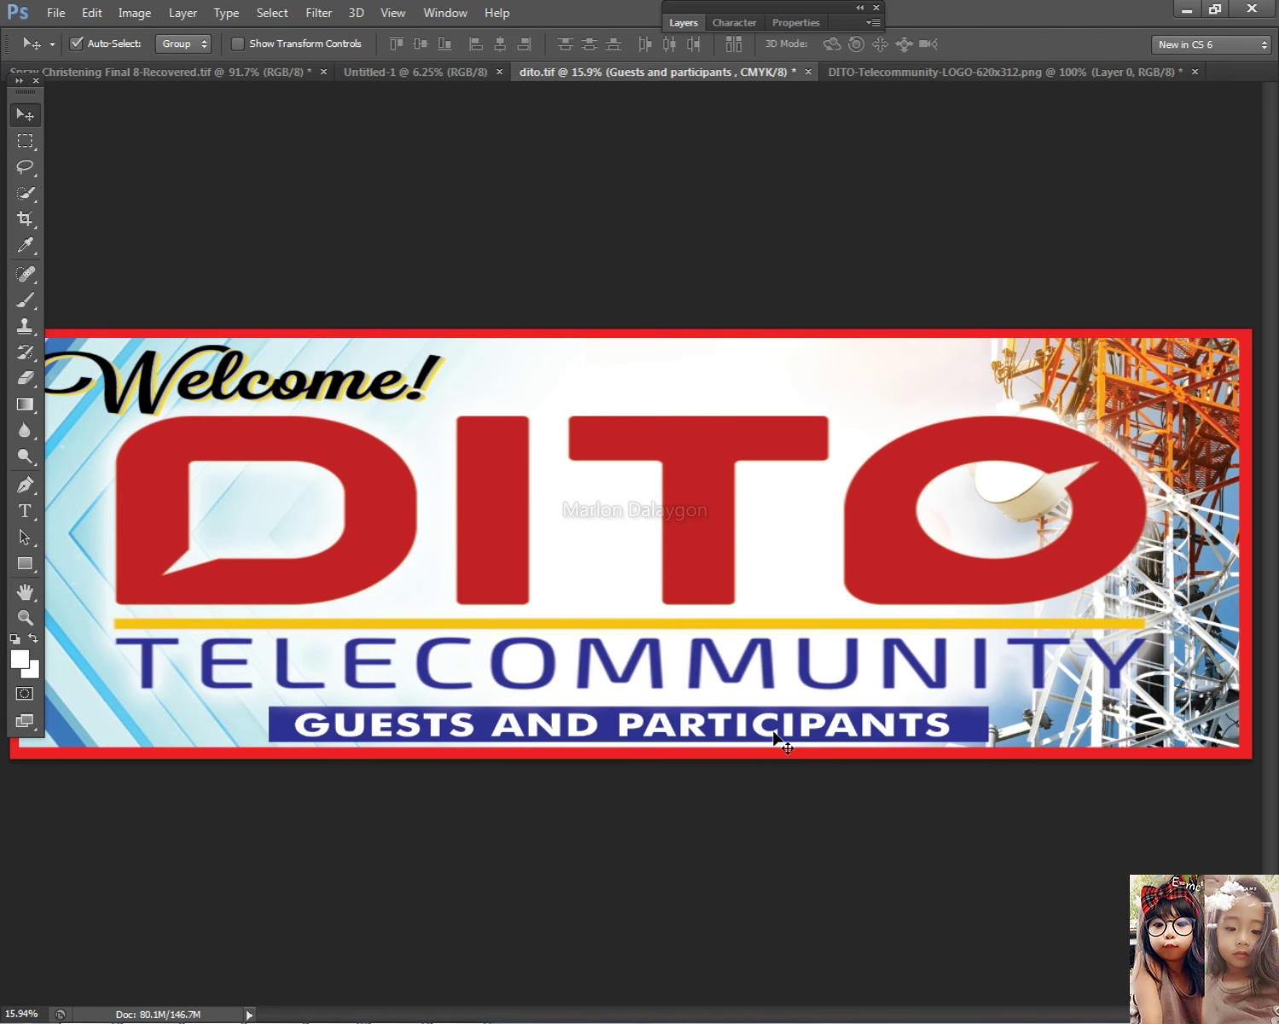
# Scale the blue bar's caption down slightly so it keeps a margin at the bar's end
pyautogui.scroll(1, 751, 738)
pyautogui.hotkey('ctrl', 't')
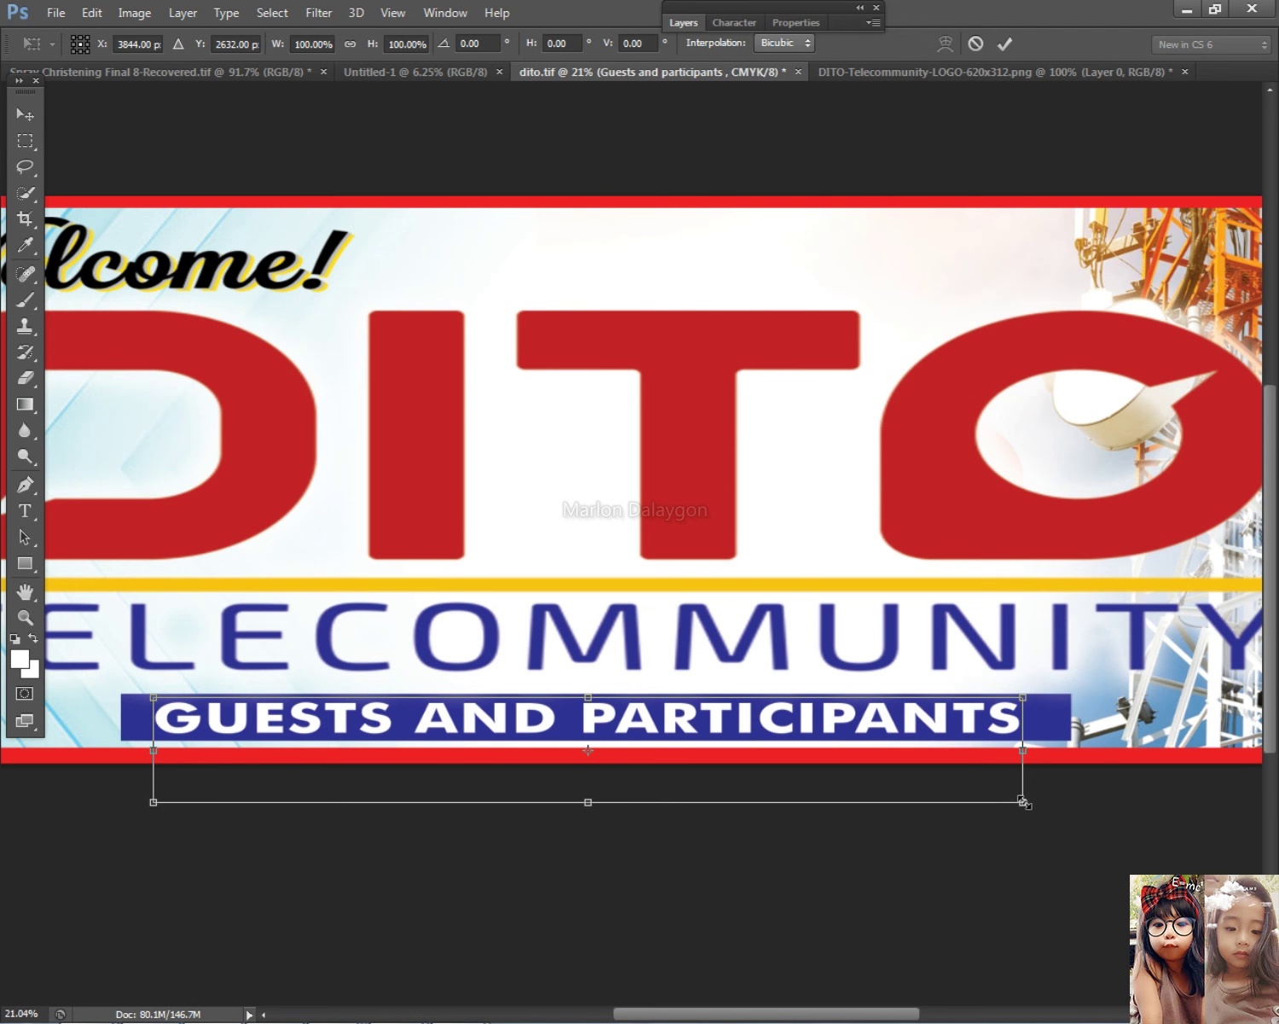
pyautogui.moveTo(1015, 800); pyautogui.dragTo(1015, 798)
pyautogui.press('Escape')
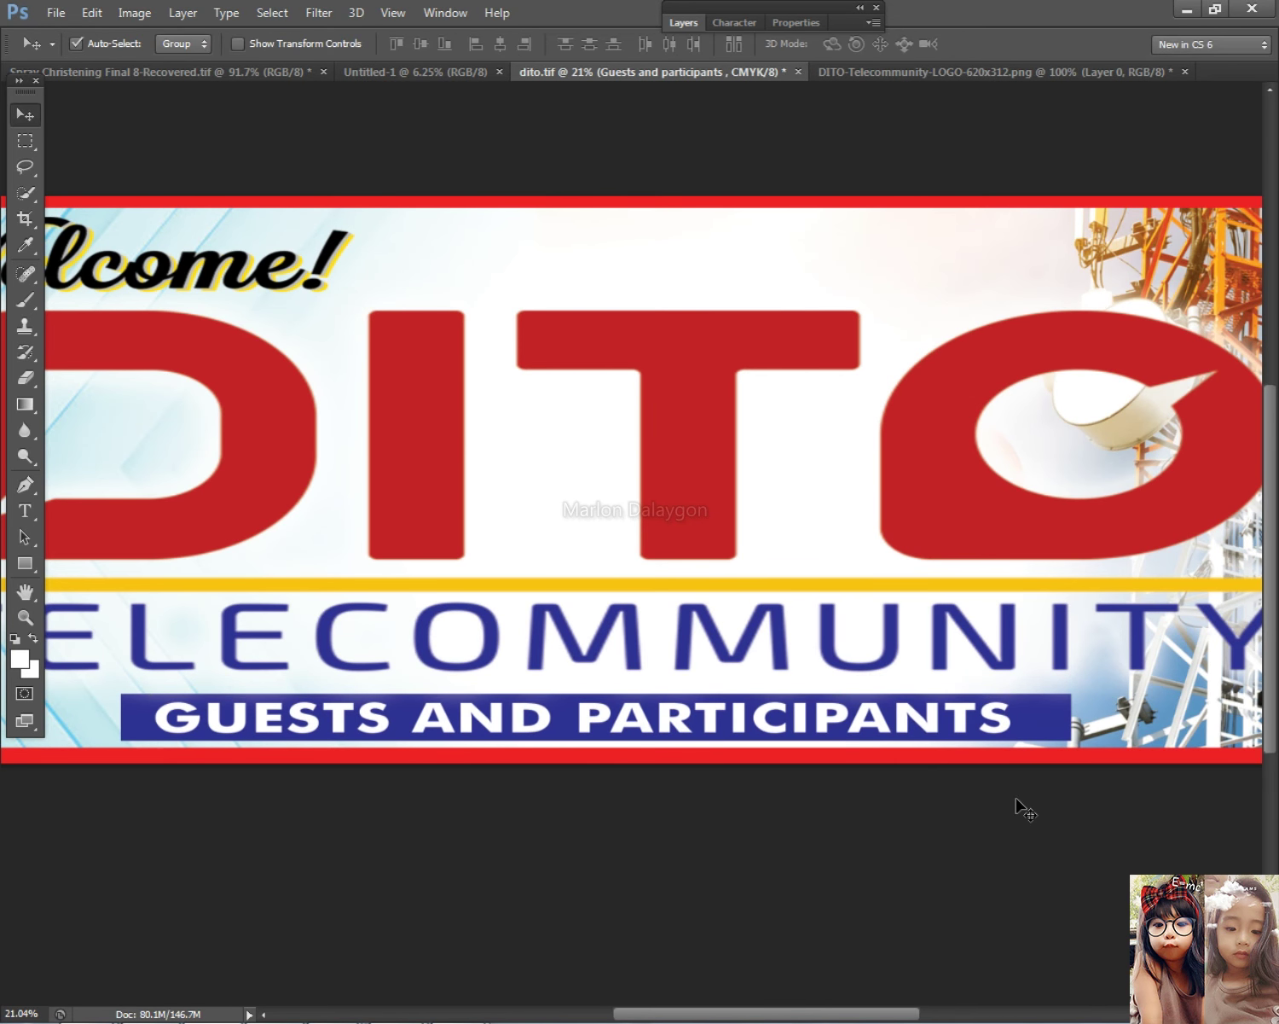
pyautogui.scroll(-1, 903, 719)
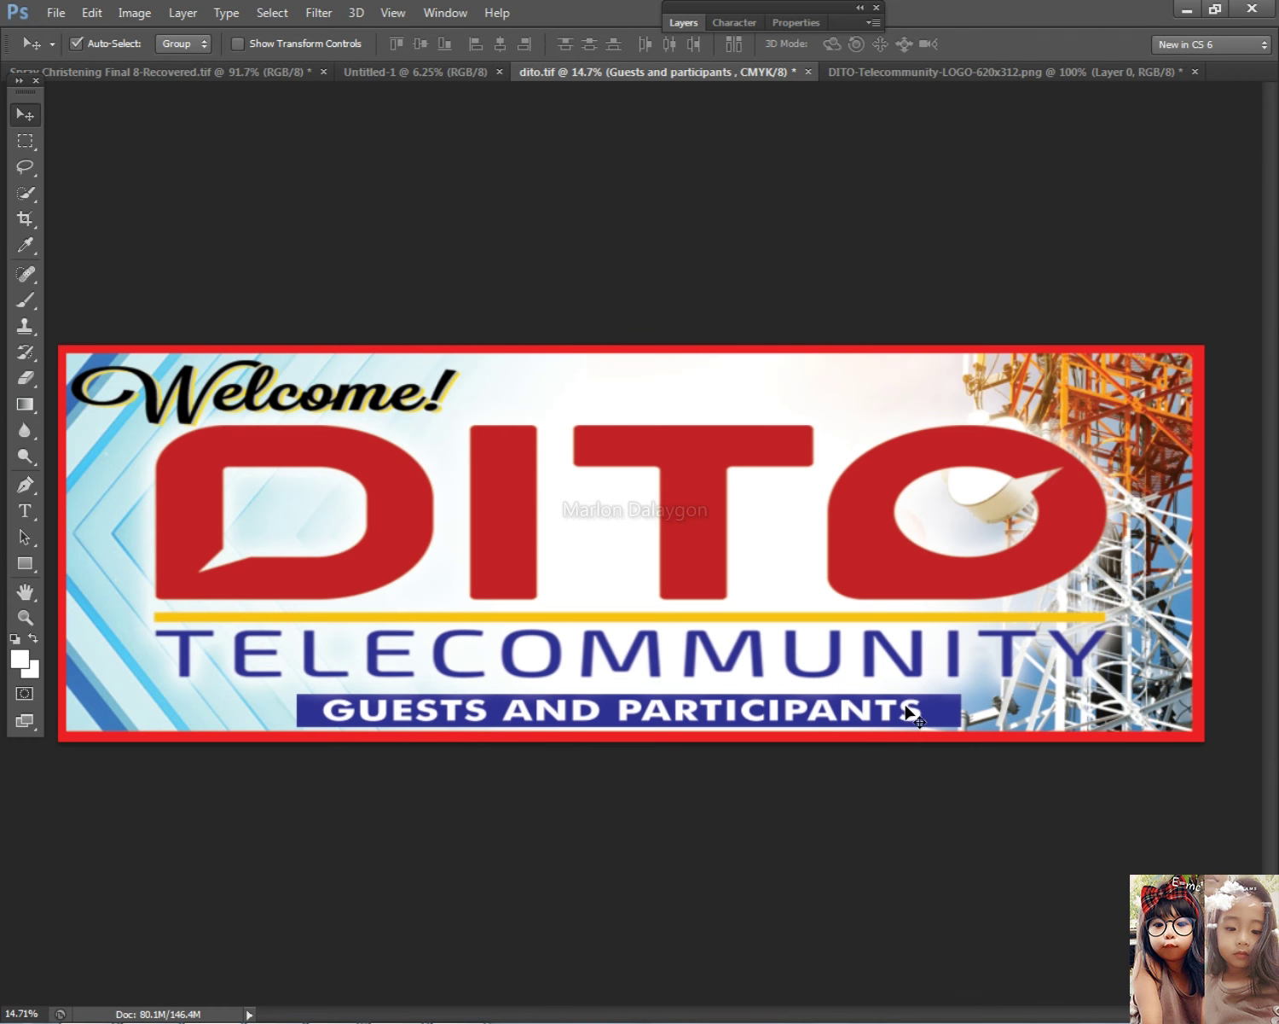
# Save the banner document dito.tif and check the whole layout
pyautogui.scroll(-1, 987, 725)
pyautogui.hotkey('ctrl', 's')
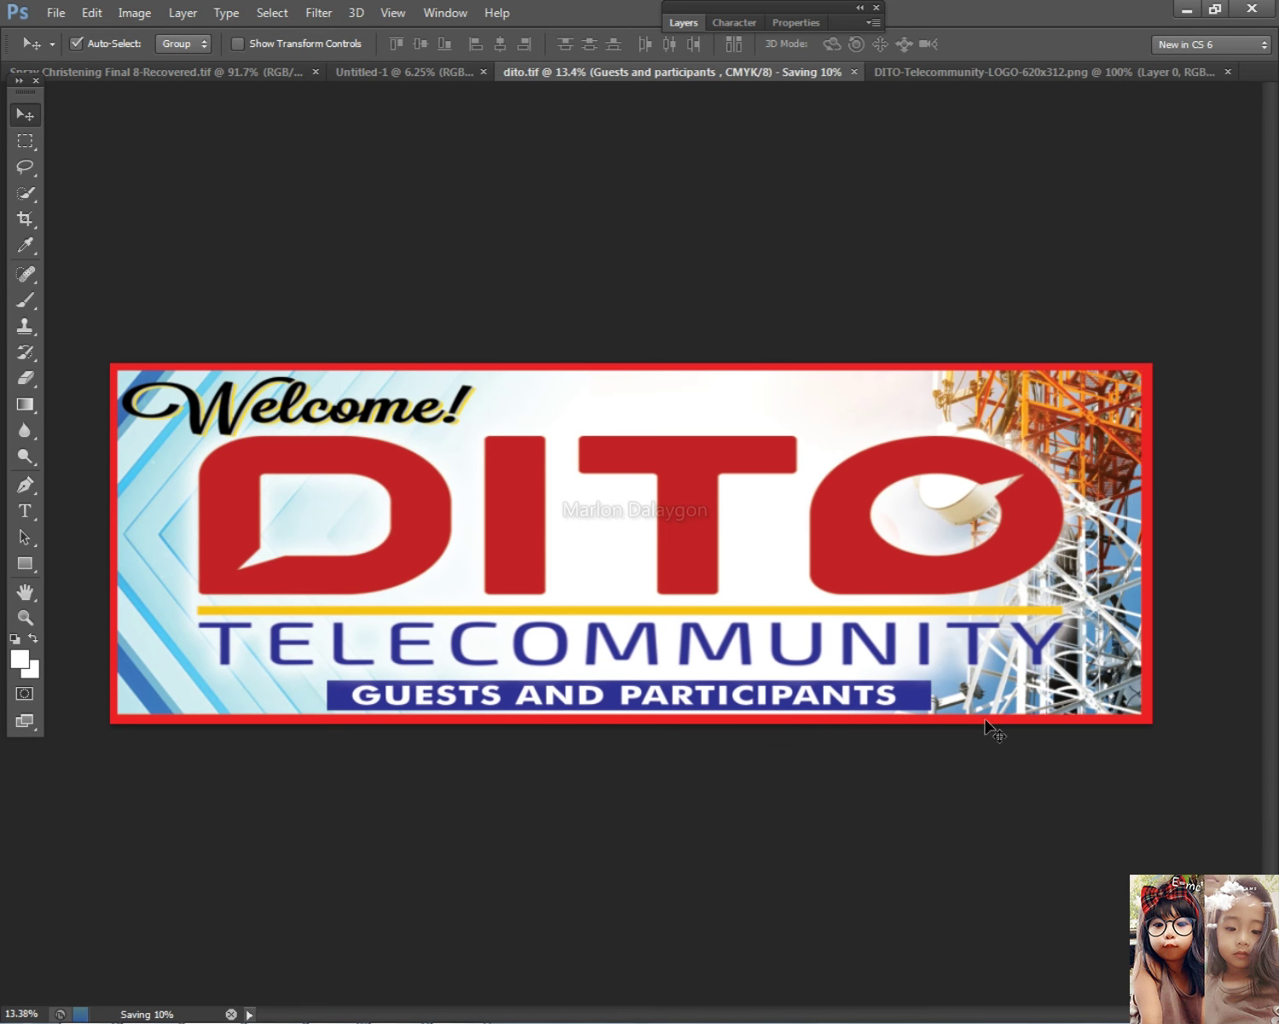
pyautogui.scroll(-2, 981, 729)
pyautogui.scroll(2, 845, 736)
pyautogui.scroll(-1, 849, 730)
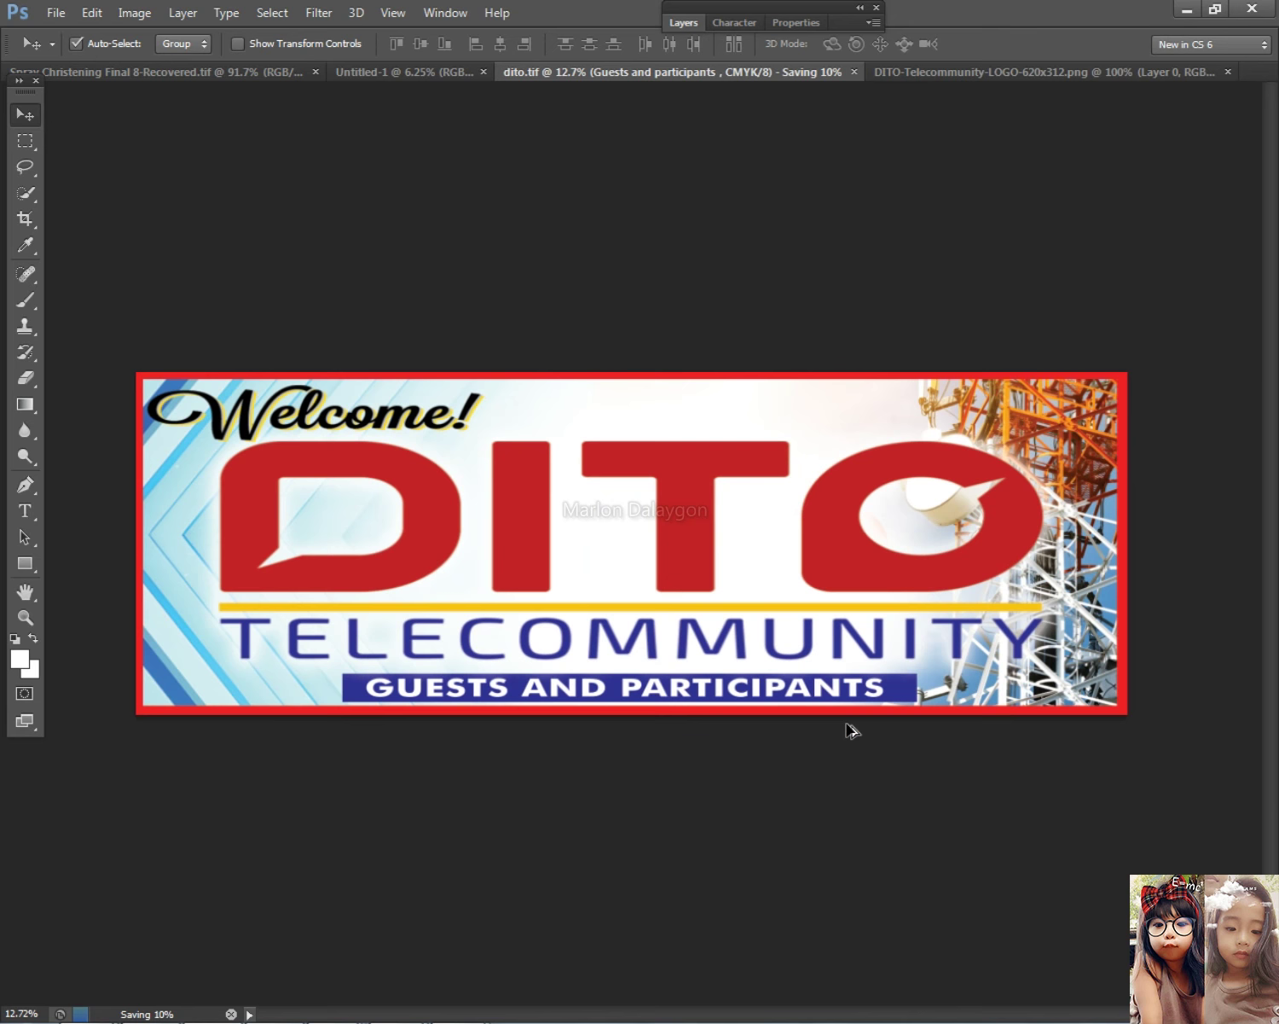
pyautogui.scroll(1, 849, 730)
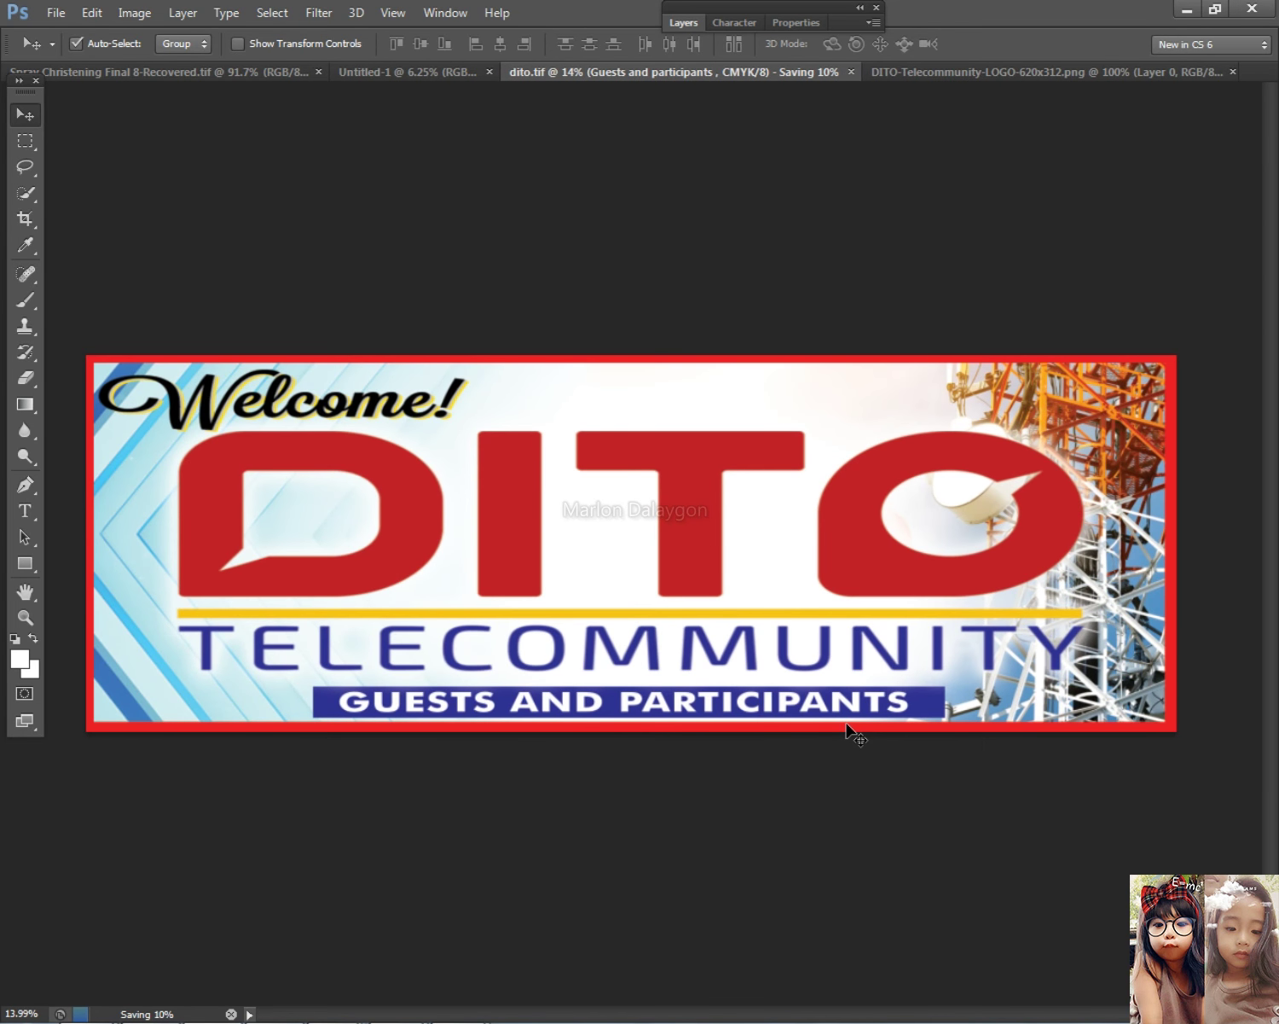
# Switch to the Messenger chat and send the client a screenshot of the banner layout
pyautogui.hotkey('alt', 'Tab')
pyautogui.click(500, 929)
pyautogui.click(551, 935)
pyautogui.hotkey('ctrl', 'v')
pyautogui.press('Return')
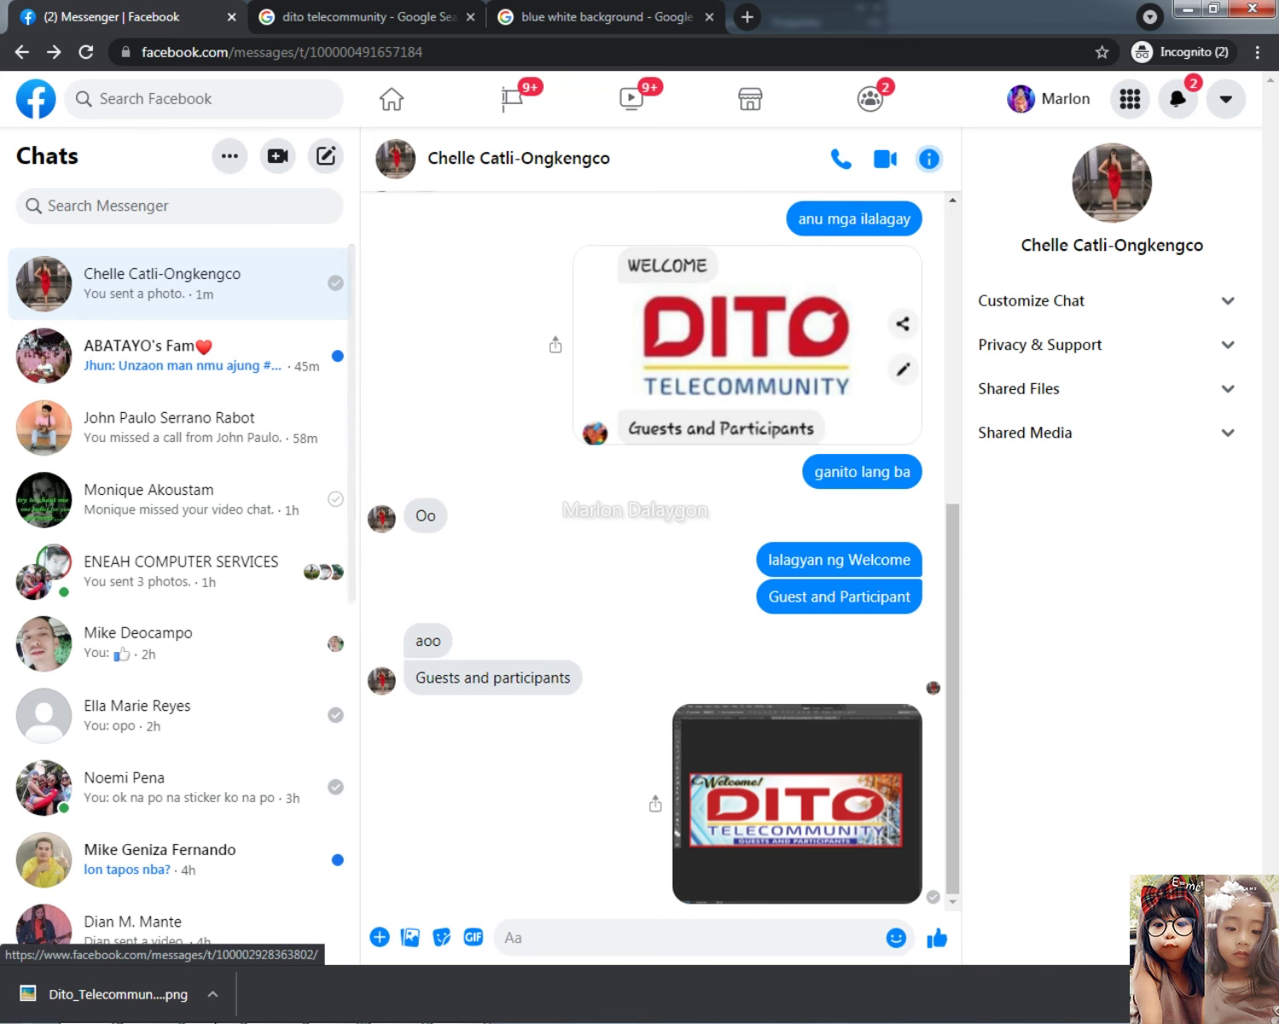
# Switch to Photoshop and nudge the GUESTS AND PARTICIPANTS caption slightly to the right within the blue bar
pyautogui.click(209, 1003)
pyautogui.scroll(-2, 538, 670)
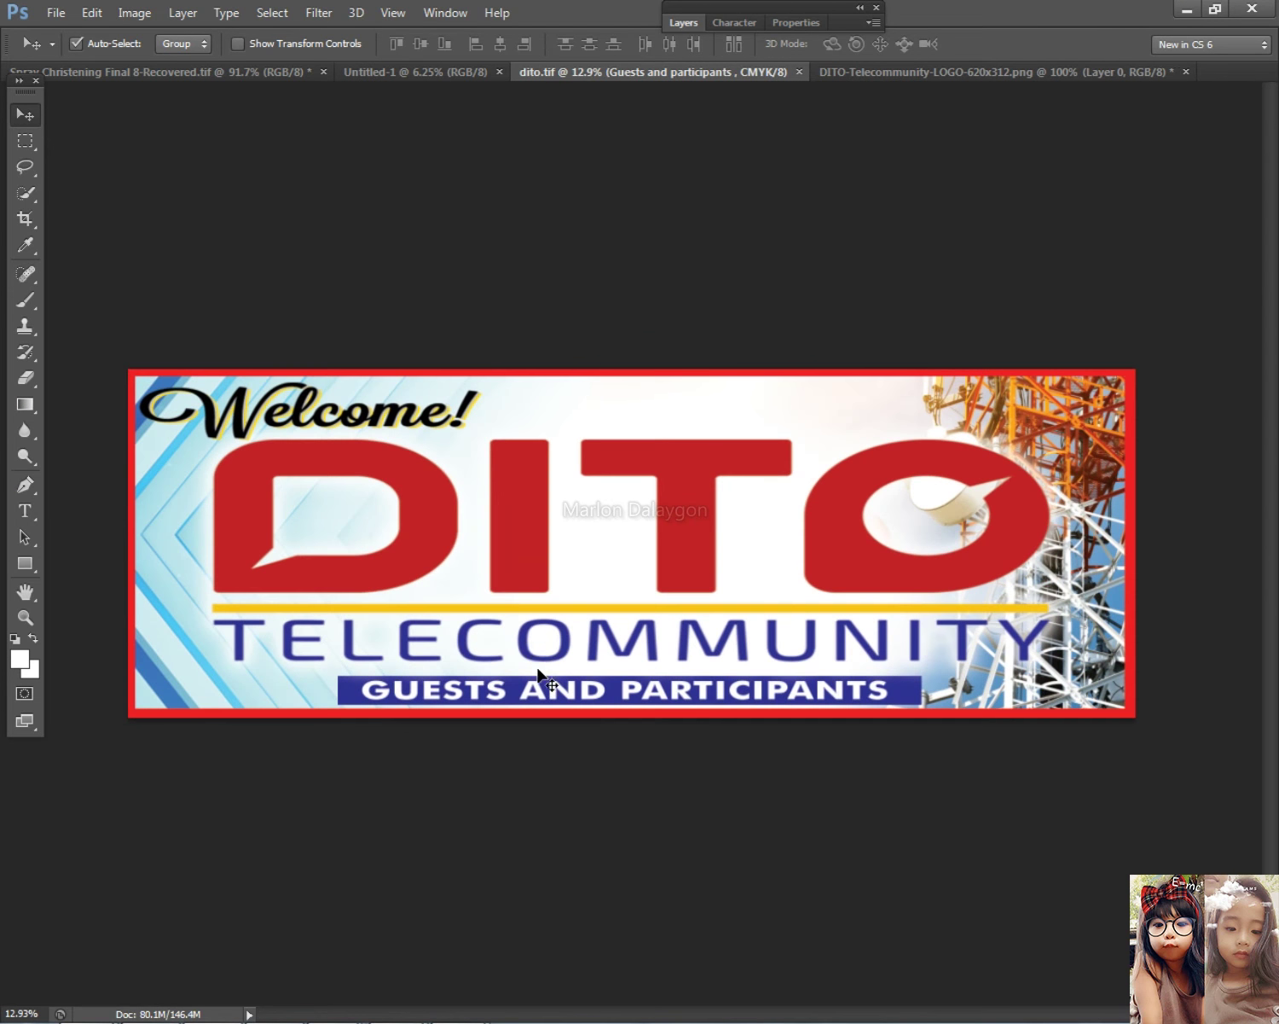
pyautogui.rightClick(541, 685)
pyautogui.click(565, 705)
pyautogui.moveTo(918, 692); pyautogui.dragTo(911, 695)
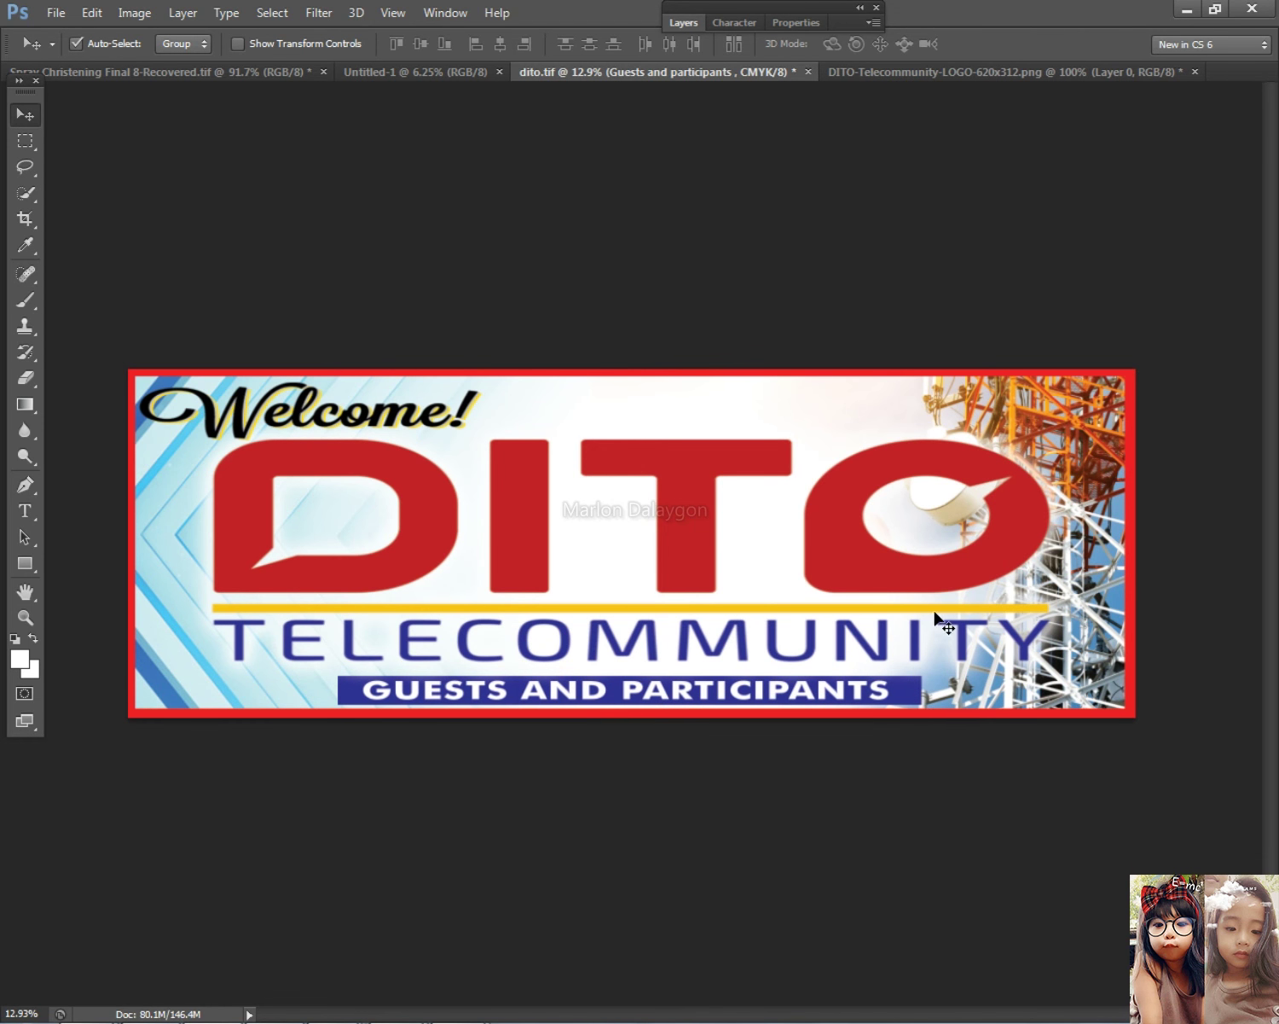
pyautogui.scroll(-3, 938, 623)
pyautogui.scroll(2, 942, 682)
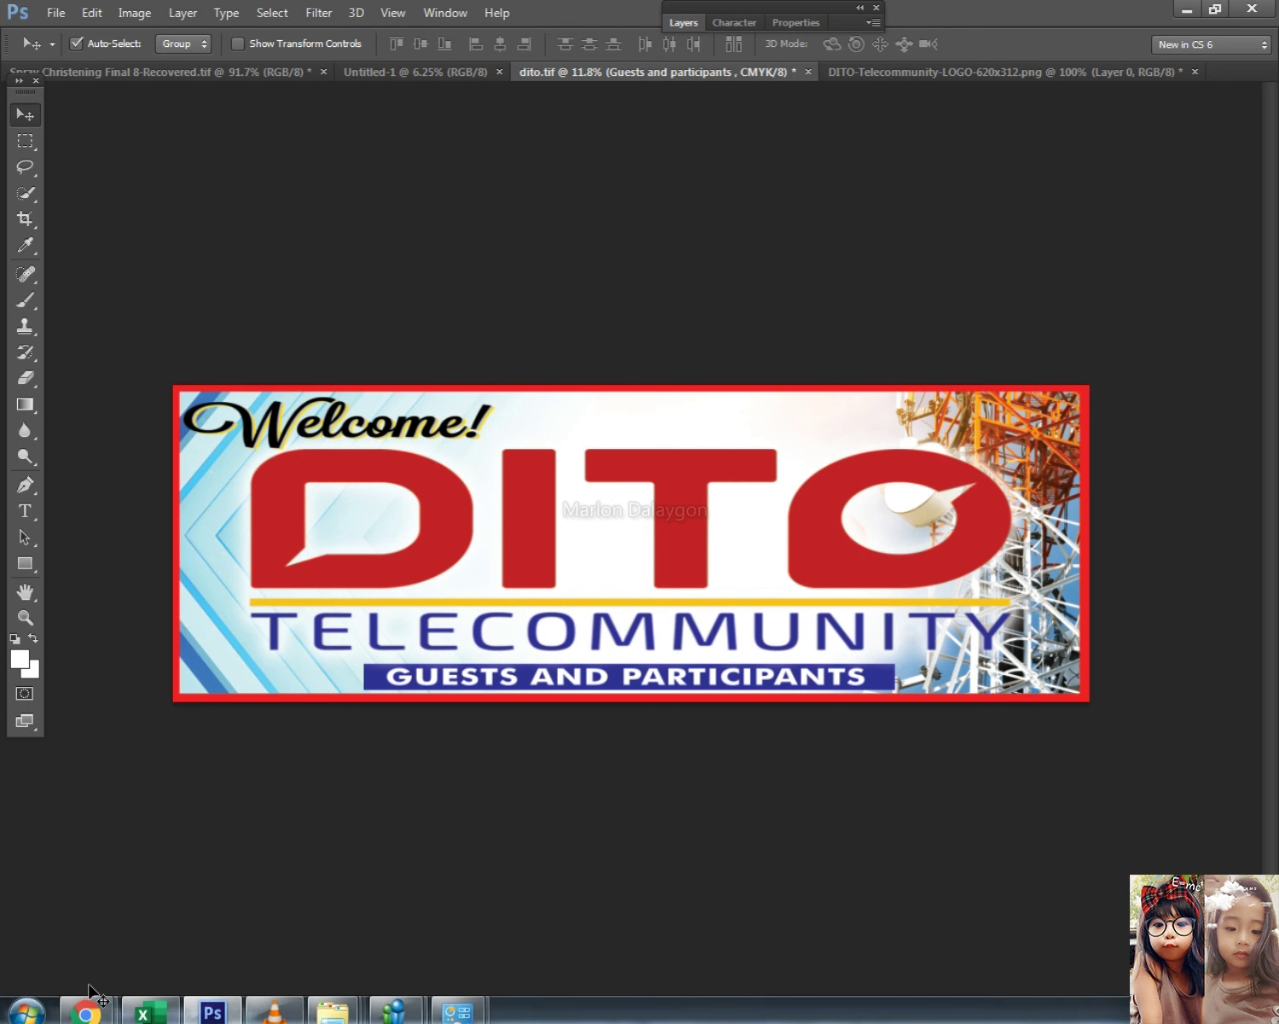
# View the sent banner screenshot at full size in the Messenger chat, close it, and return to Photoshop
pyautogui.moveTo(88, 1009)
pyautogui.click(309, 879)
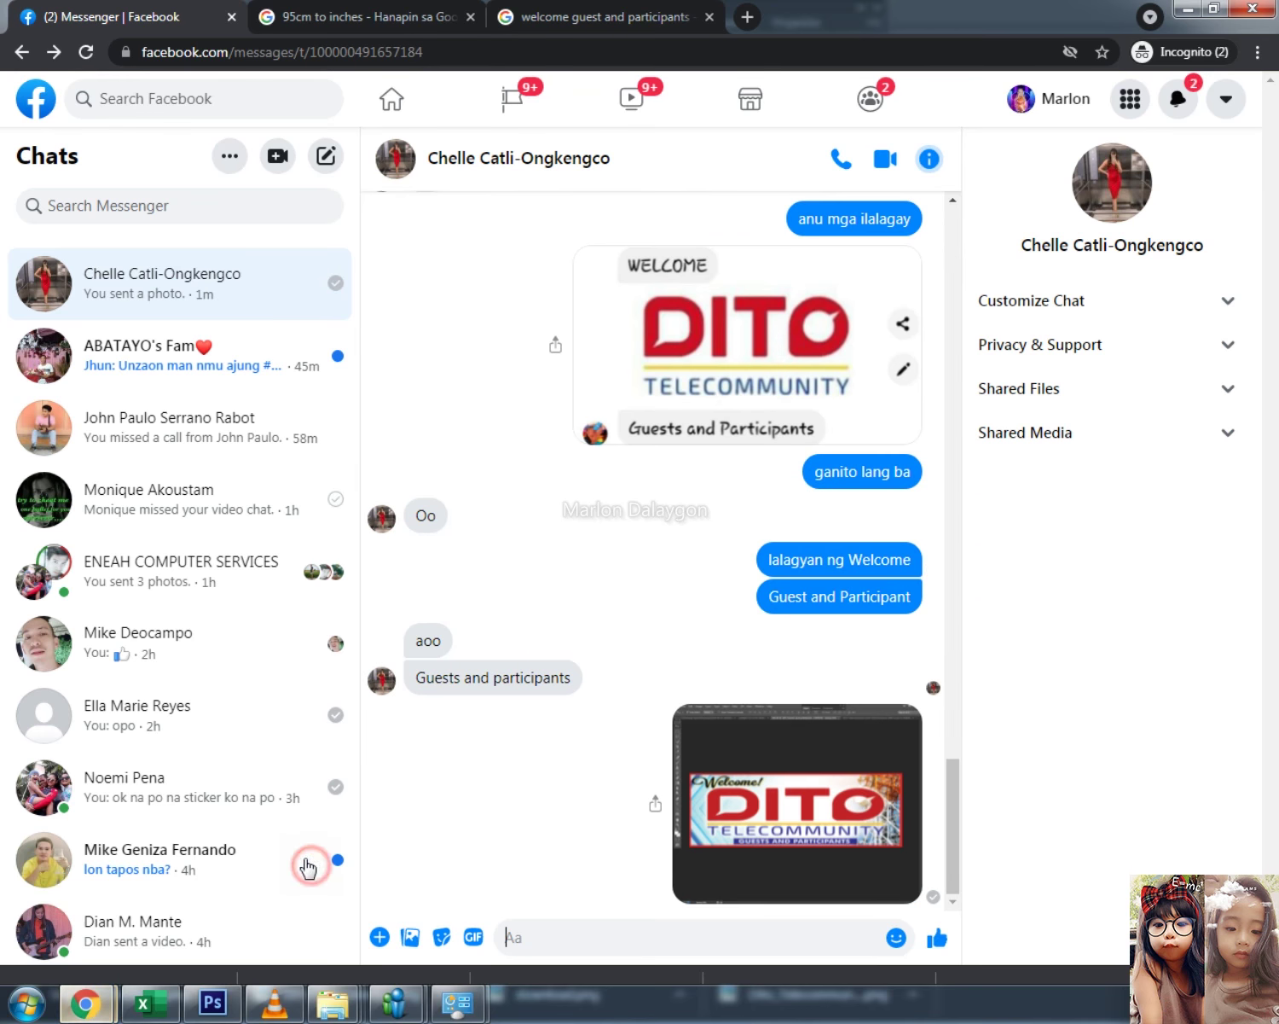
pyautogui.click(814, 744)
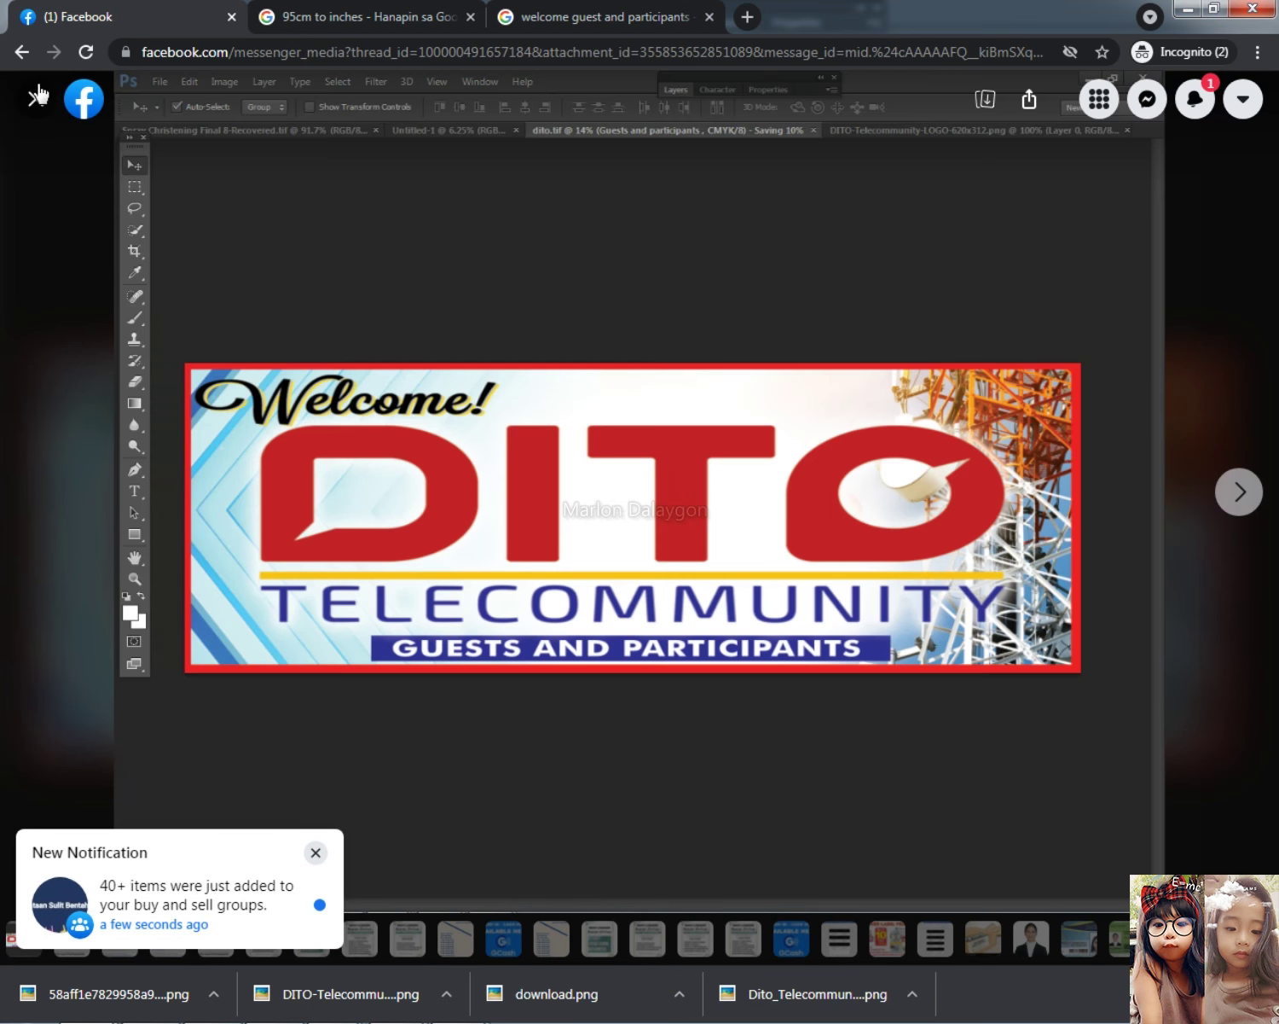
pyautogui.click(38, 96)
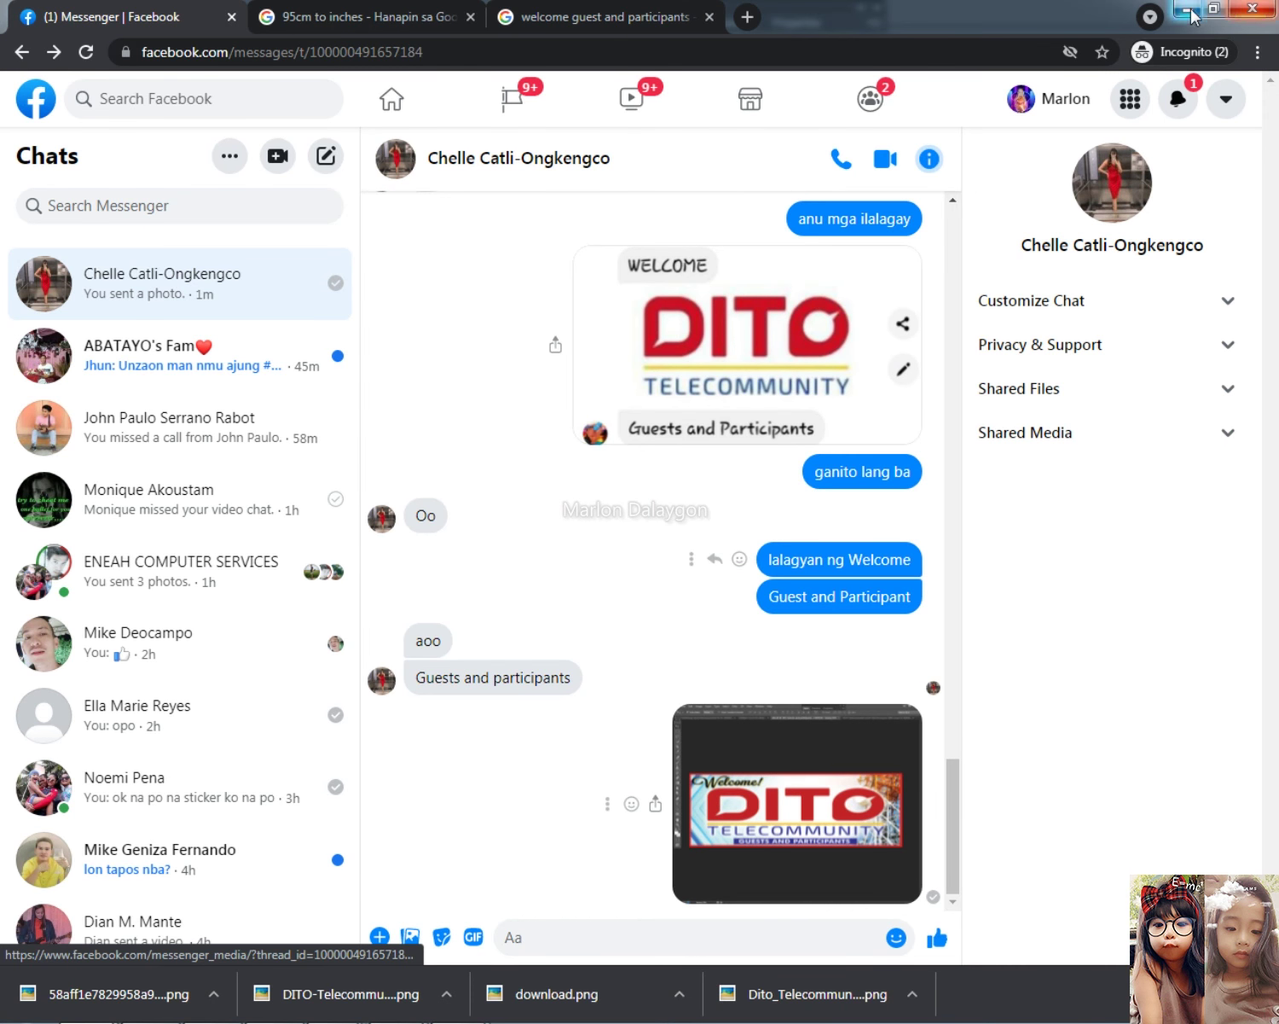
pyautogui.click(1189, 12)
pyautogui.scroll(1, 542, 503)
pyautogui.click(570, 516)
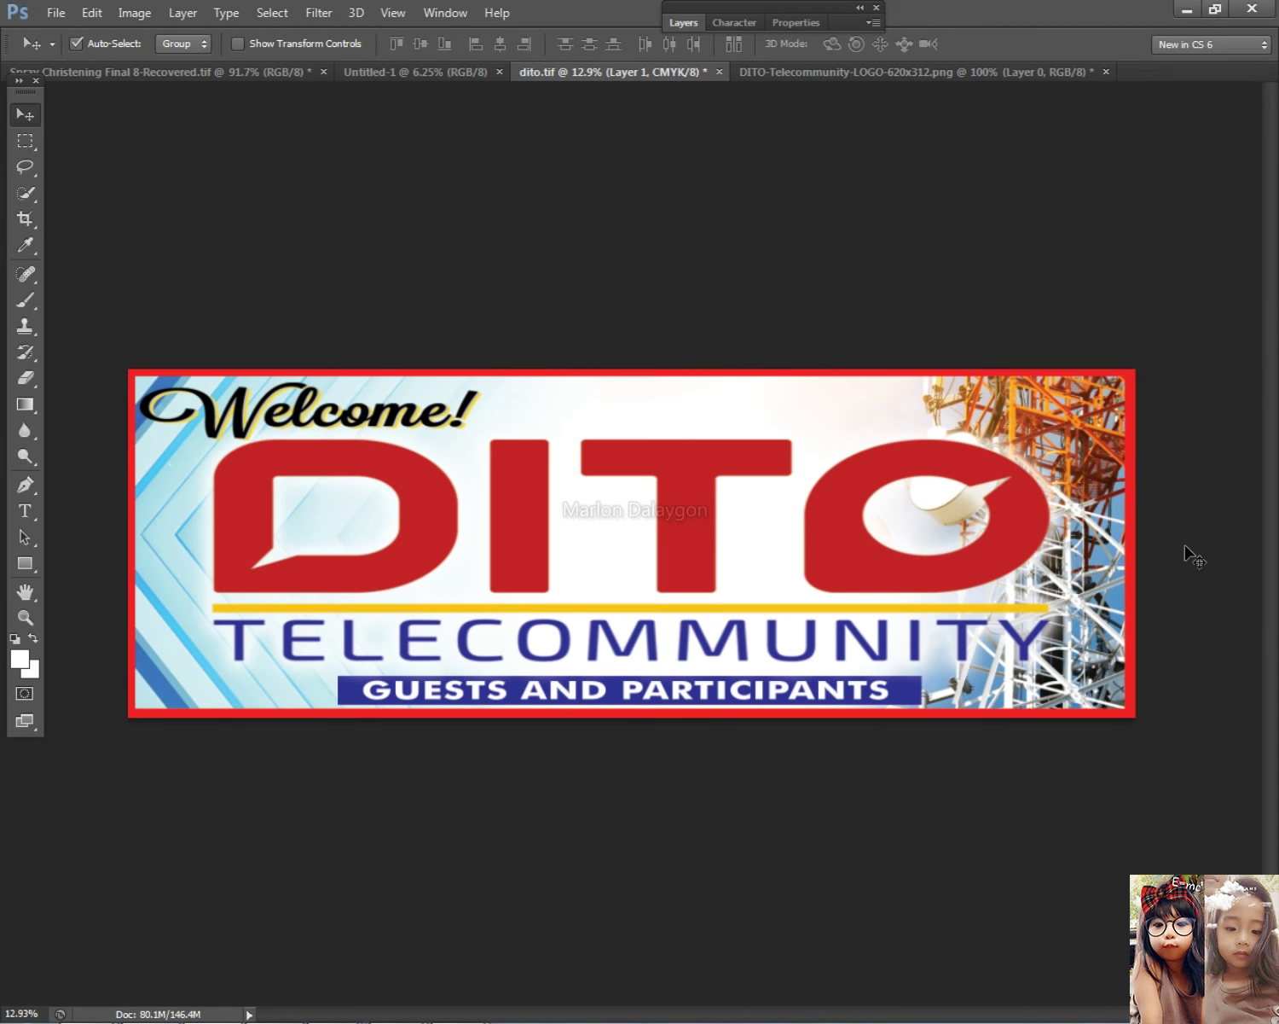
# Copy dito.tif from the 2021 new lang folder through Photoshop's Open dialog and paste it onto the desktop
pyautogui.click(49, 11)
pyautogui.click(68, 51)
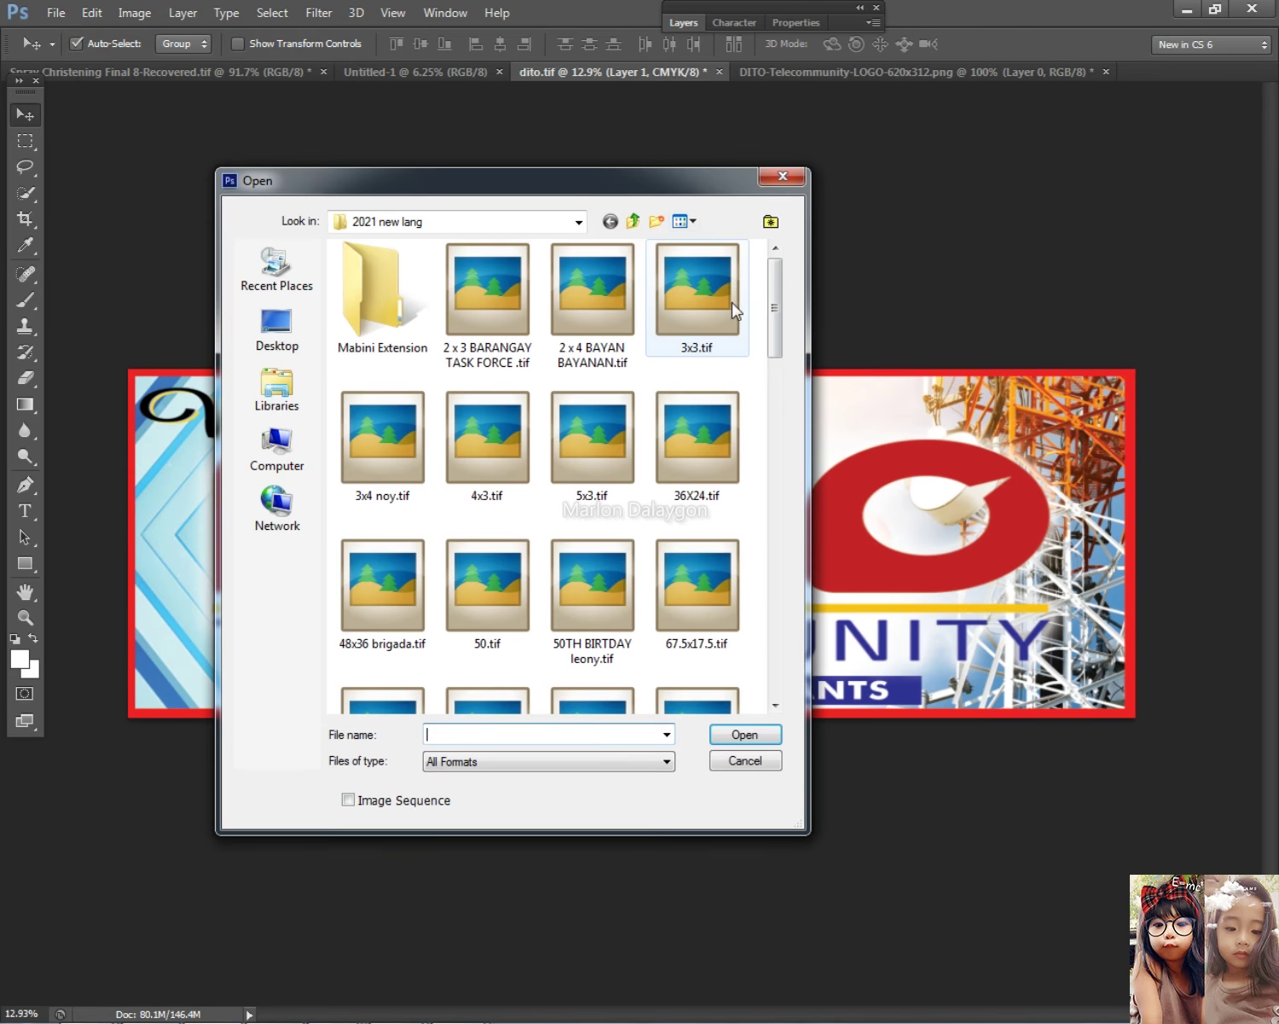
pyautogui.moveTo(780, 316); pyautogui.dragTo(759, 535)
pyautogui.click(528, 442)
pyautogui.write('dito.tif')
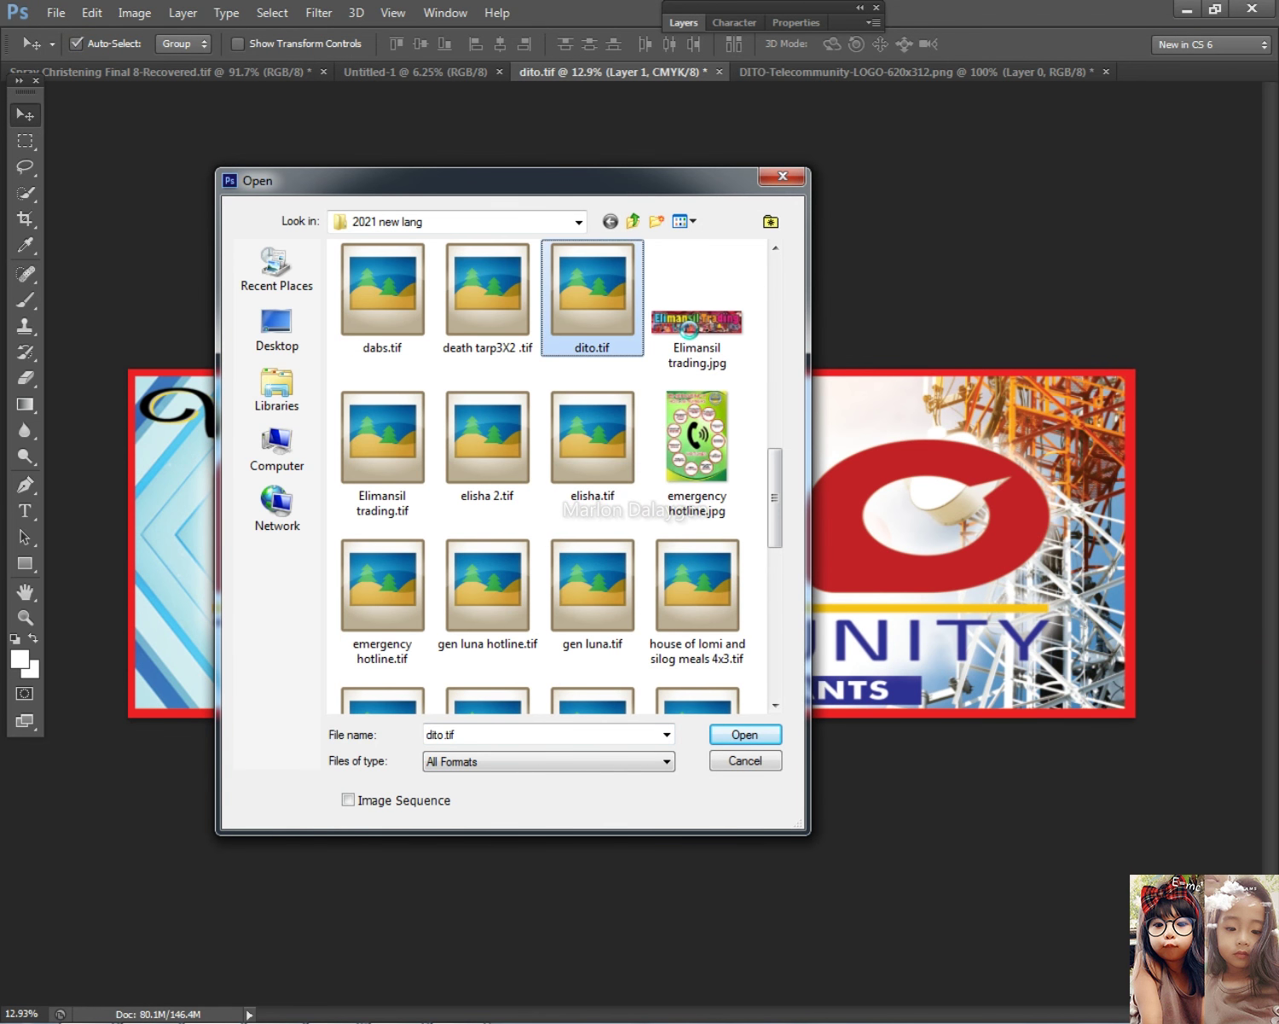
pyautogui.press('Menu')
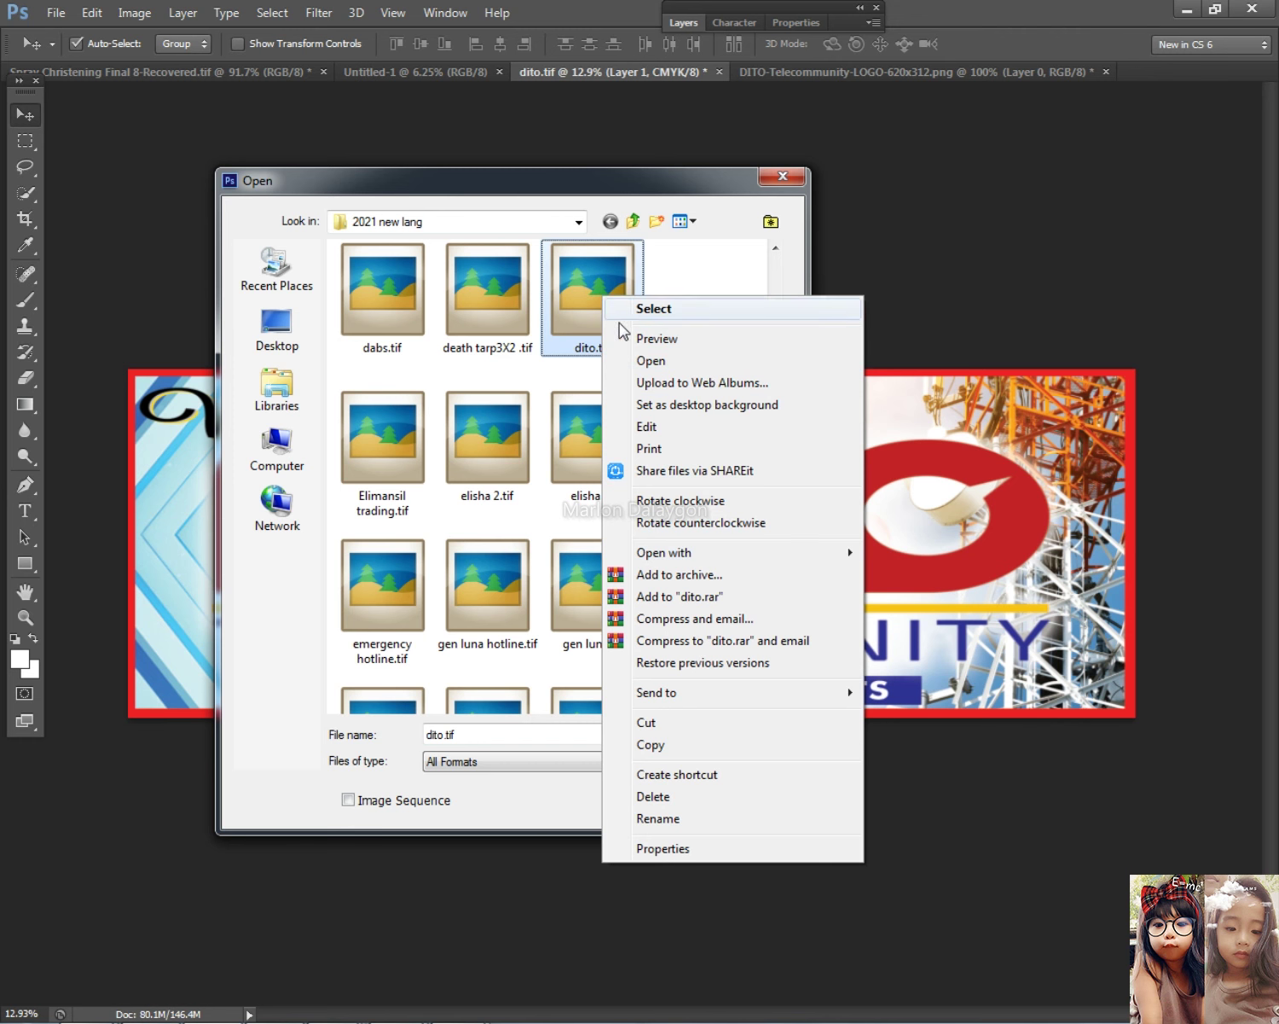
pyautogui.click(636, 739)
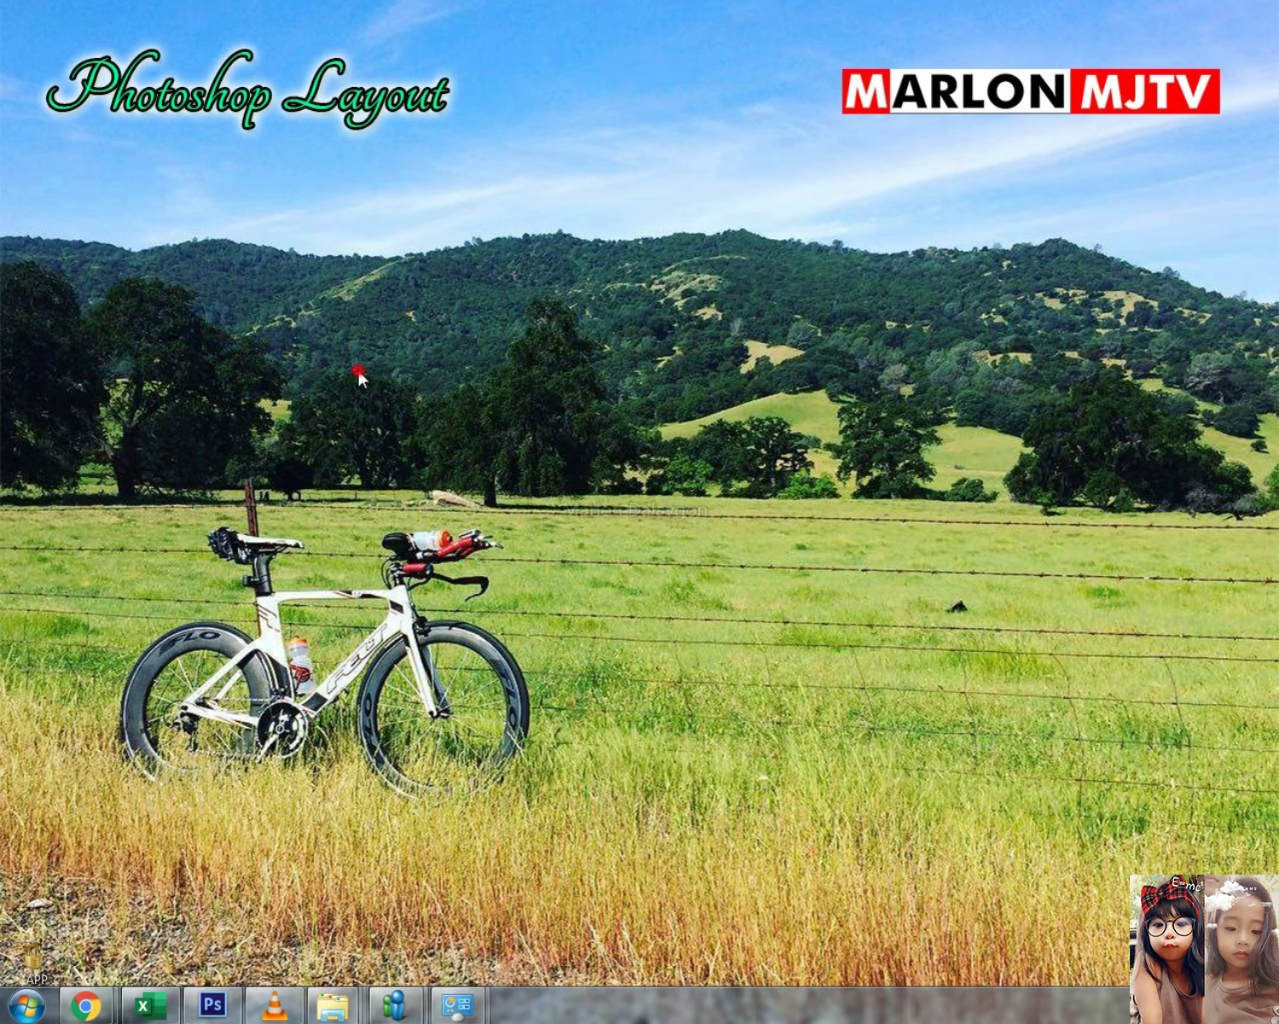
pyautogui.hotkey('ctrl', 'v')
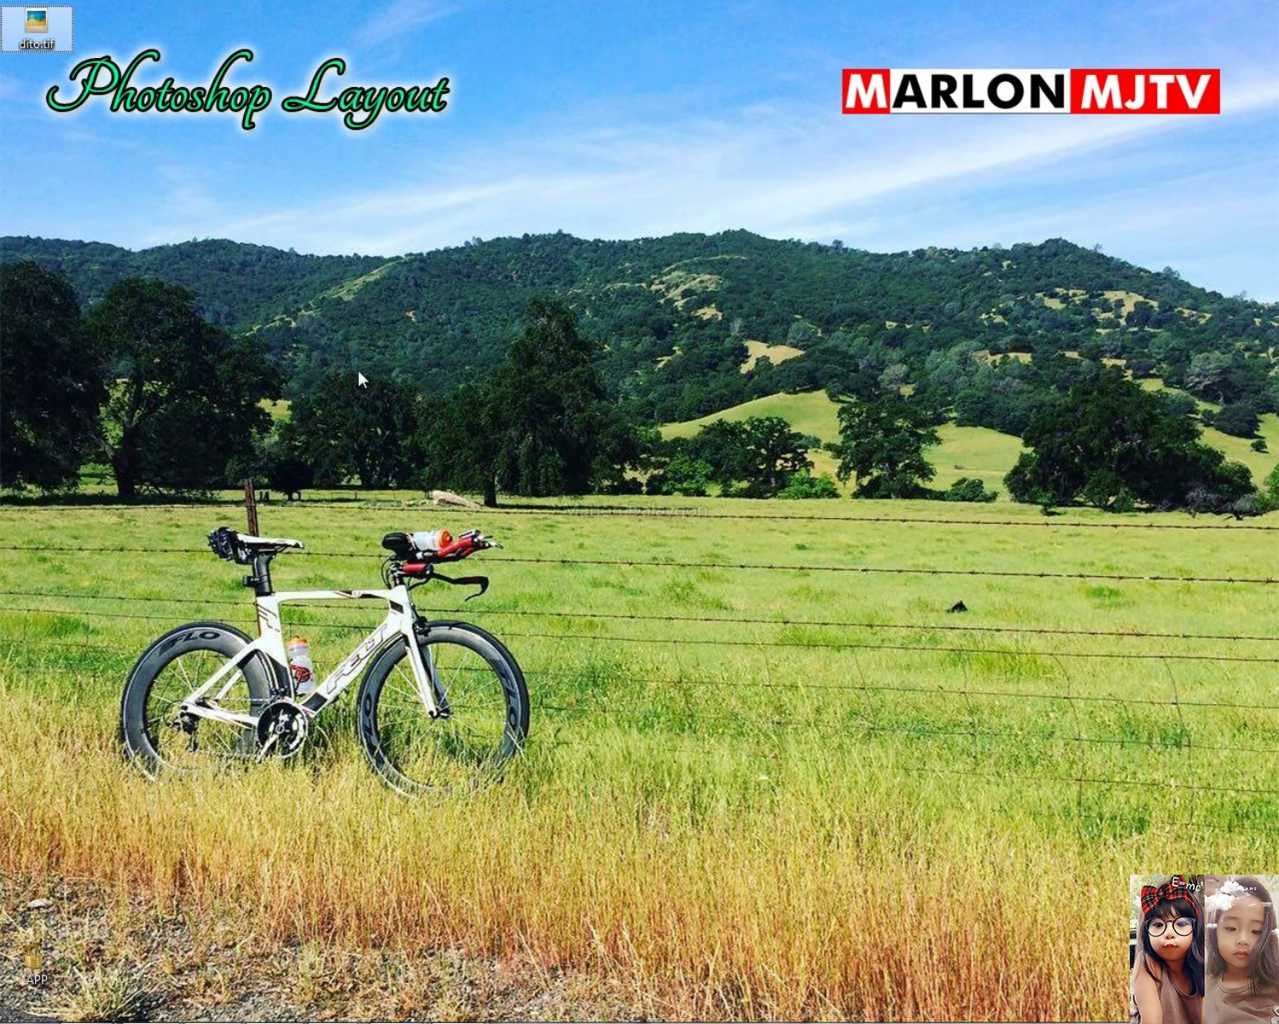
# Open the desktop copy of dito.tif in Picasa Photo Viewer and check the whole banner
pyautogui.rightClick(5, 10)
pyautogui.click(39, 24)
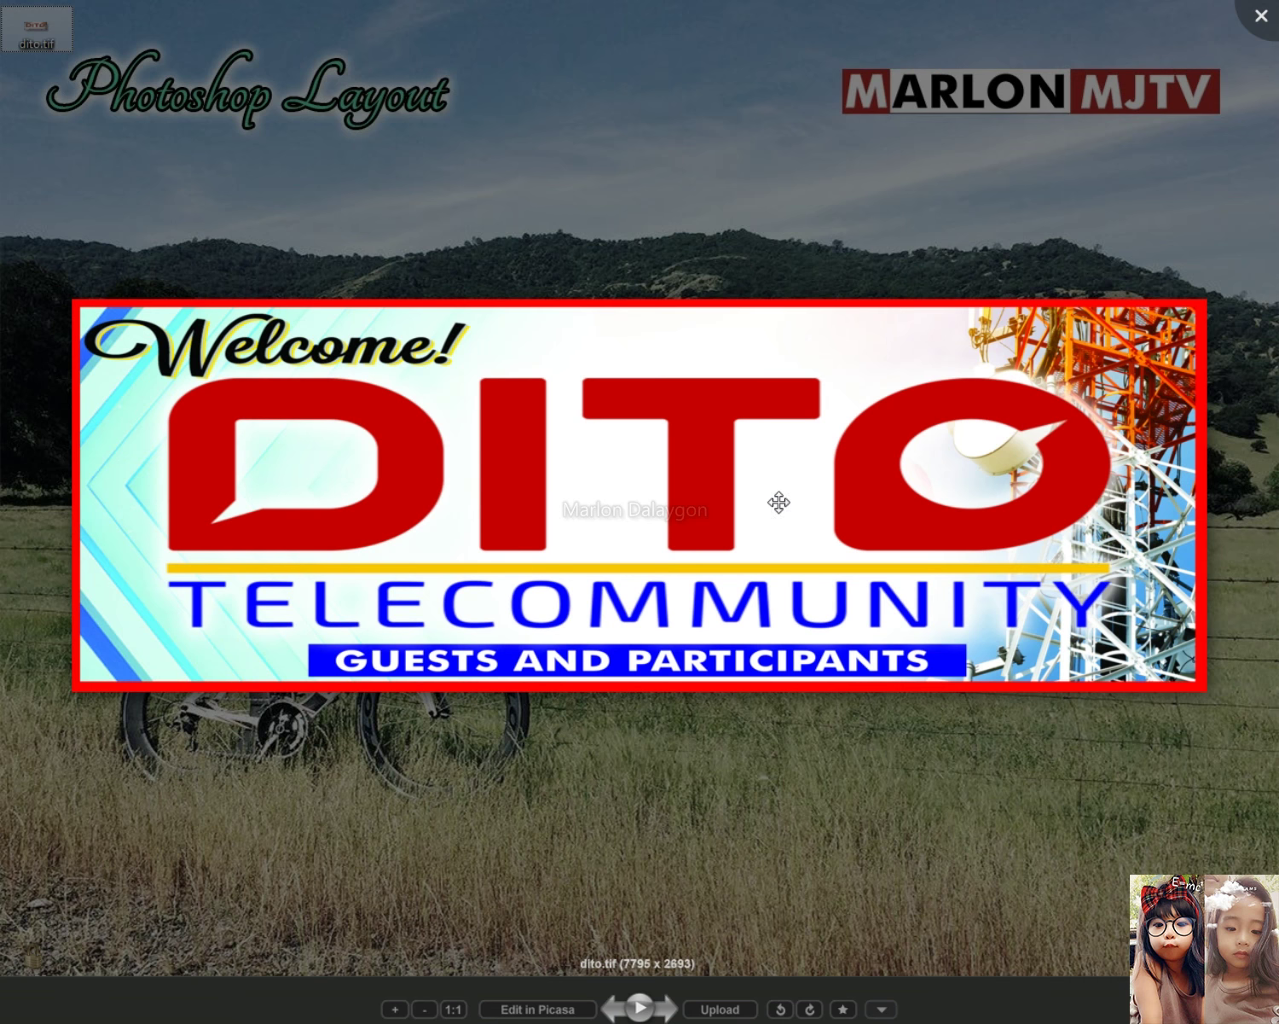
pyautogui.scroll(1, 817, 546)
pyautogui.scroll(-2, 820, 528)
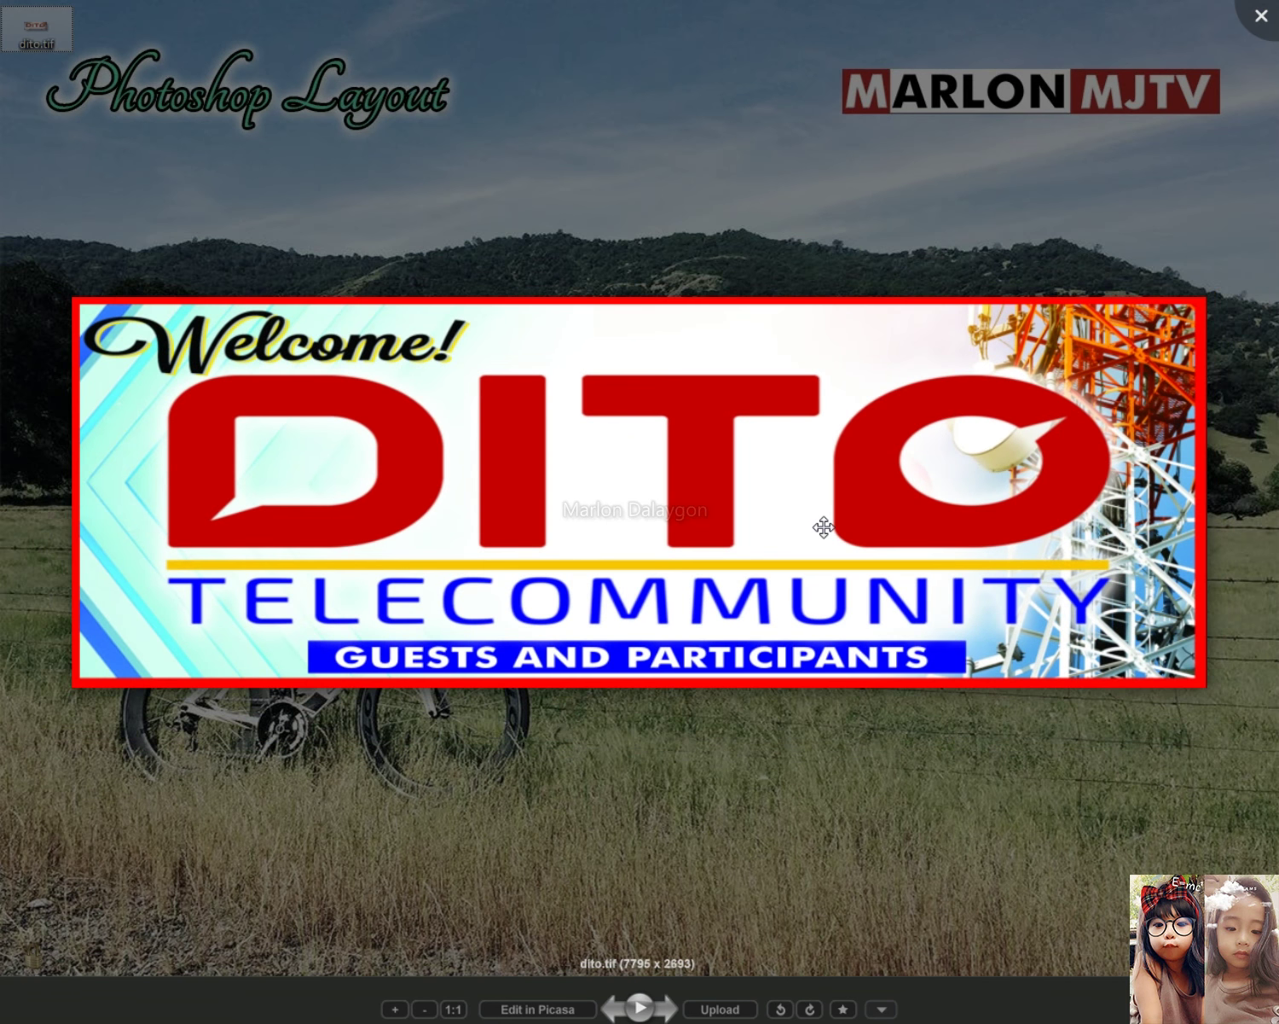
pyautogui.scroll(1, 825, 521)
pyautogui.scroll(-1, 829, 515)
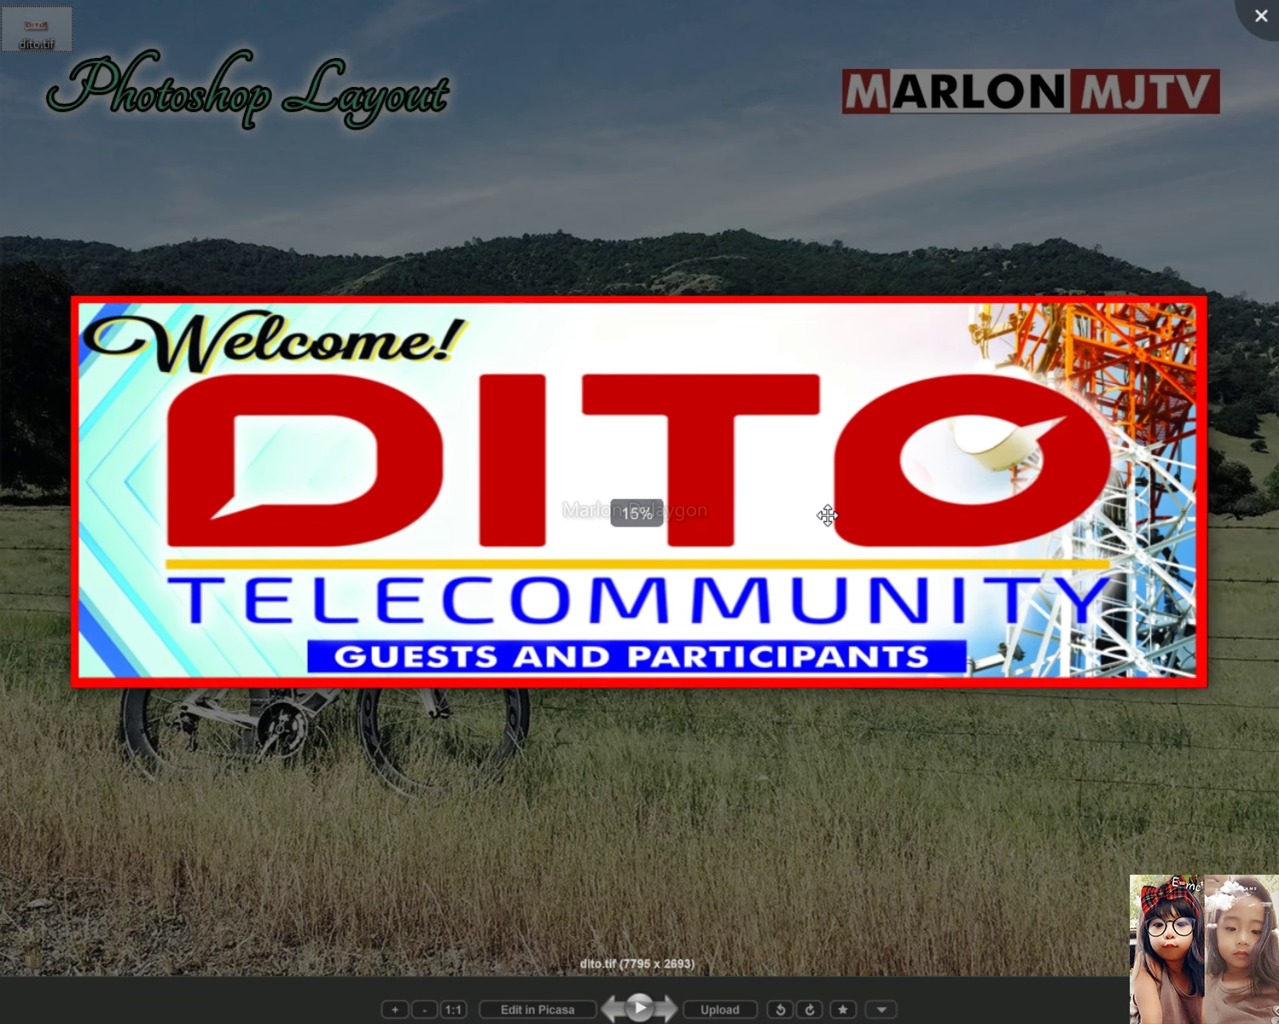
# Switch to the Messenger chat and send the client a screenshot of the banner shown in the photo viewer
pyautogui.hotkey('alt', 'Tab')
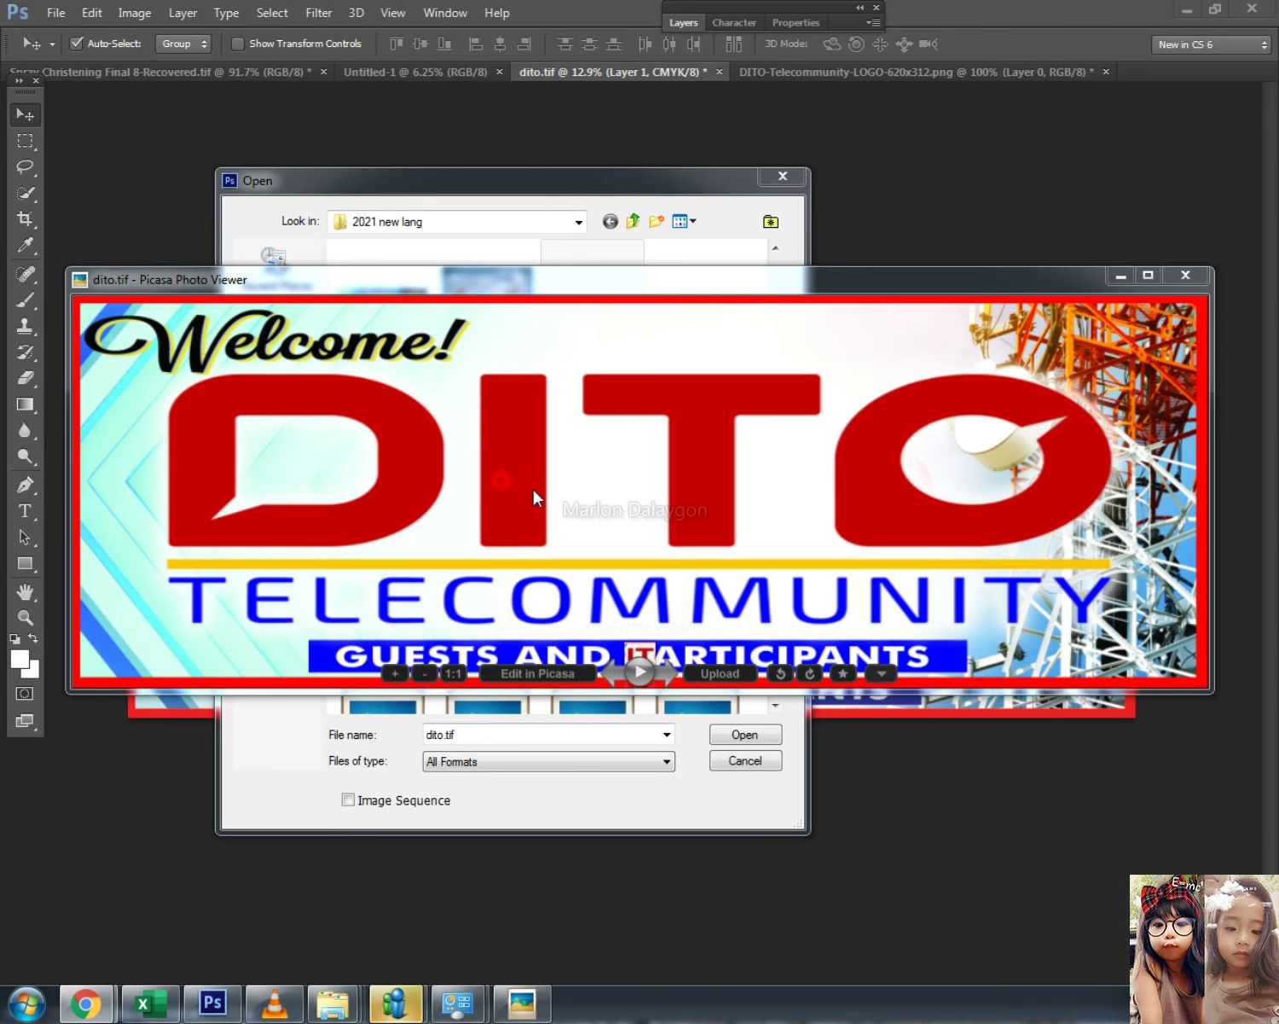
pyautogui.click(650, 935)
pyautogui.hotkey('ctrl', 'v')
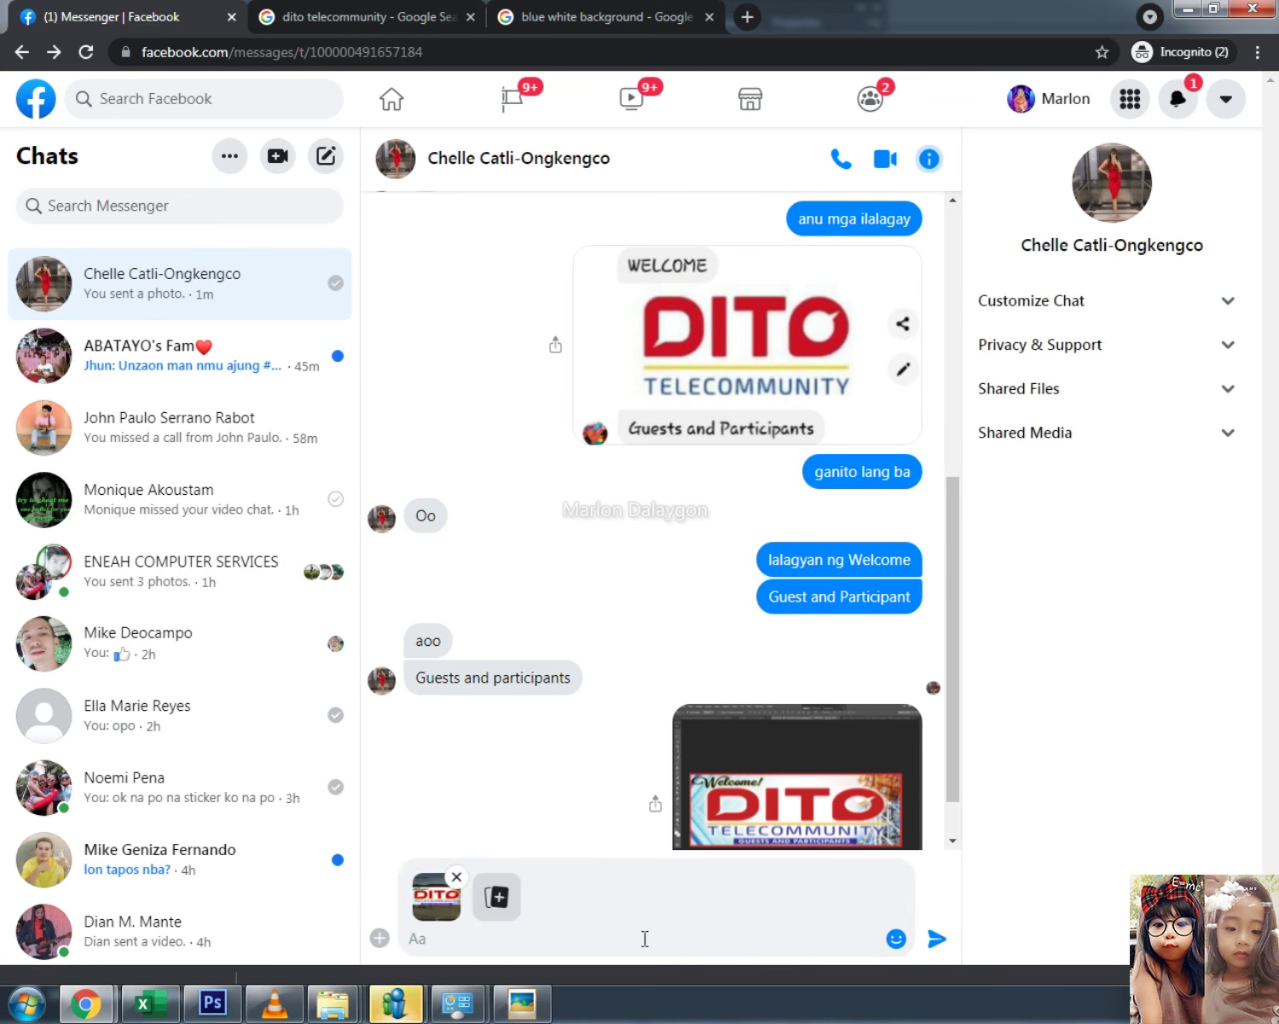
pyautogui.press('Return')
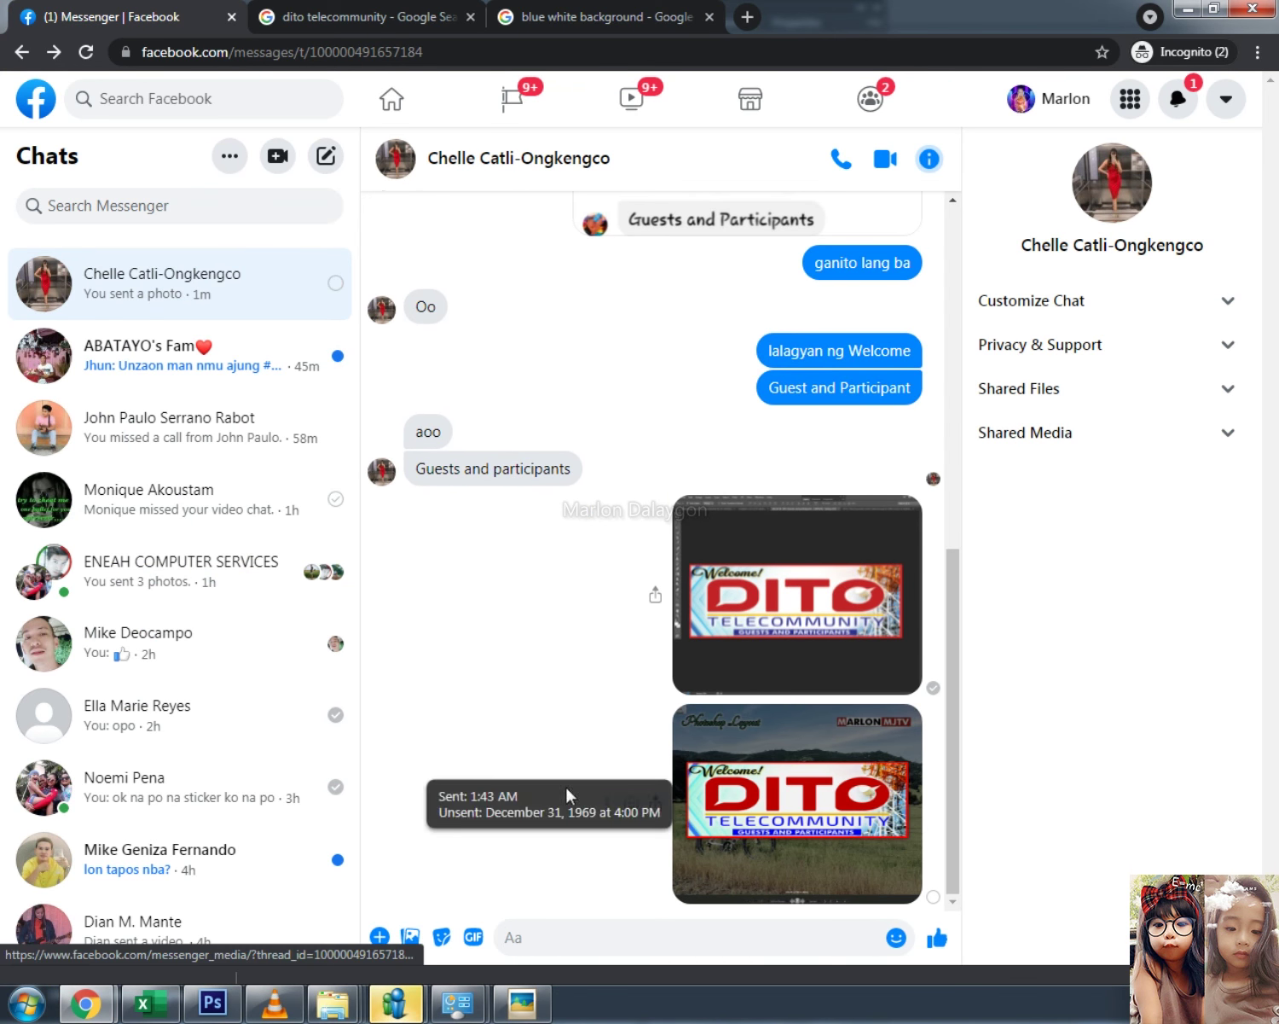
# Accept the file PLAN_LOT LOT 1424, PSD-78000-Model.pdf in the Autocad PC conversation and close that conversation
pyautogui.moveTo(395, 1003)
pyautogui.click(290, 870)
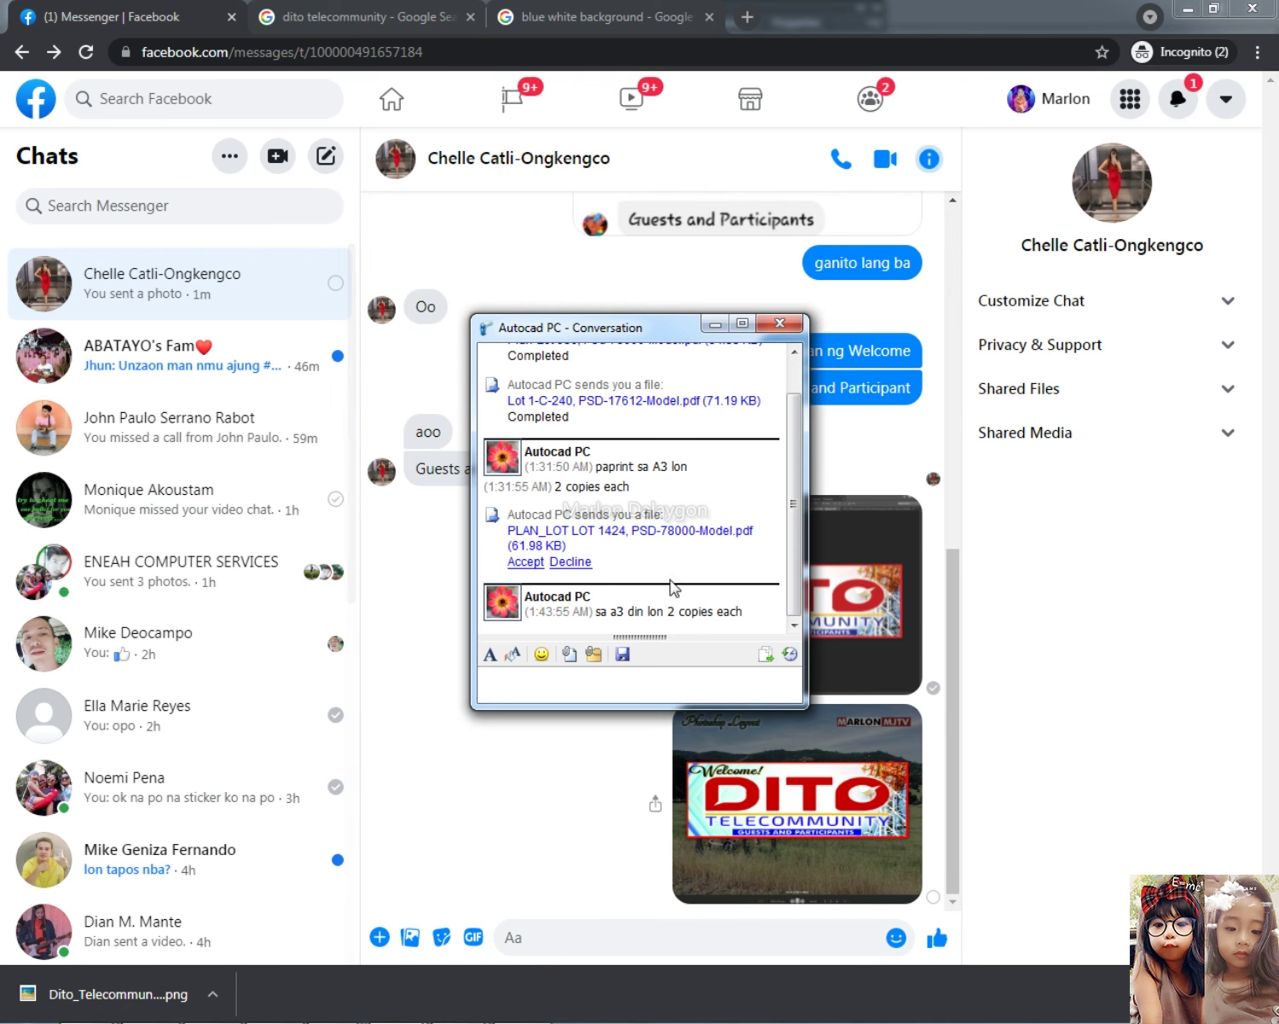
pyautogui.click(545, 563)
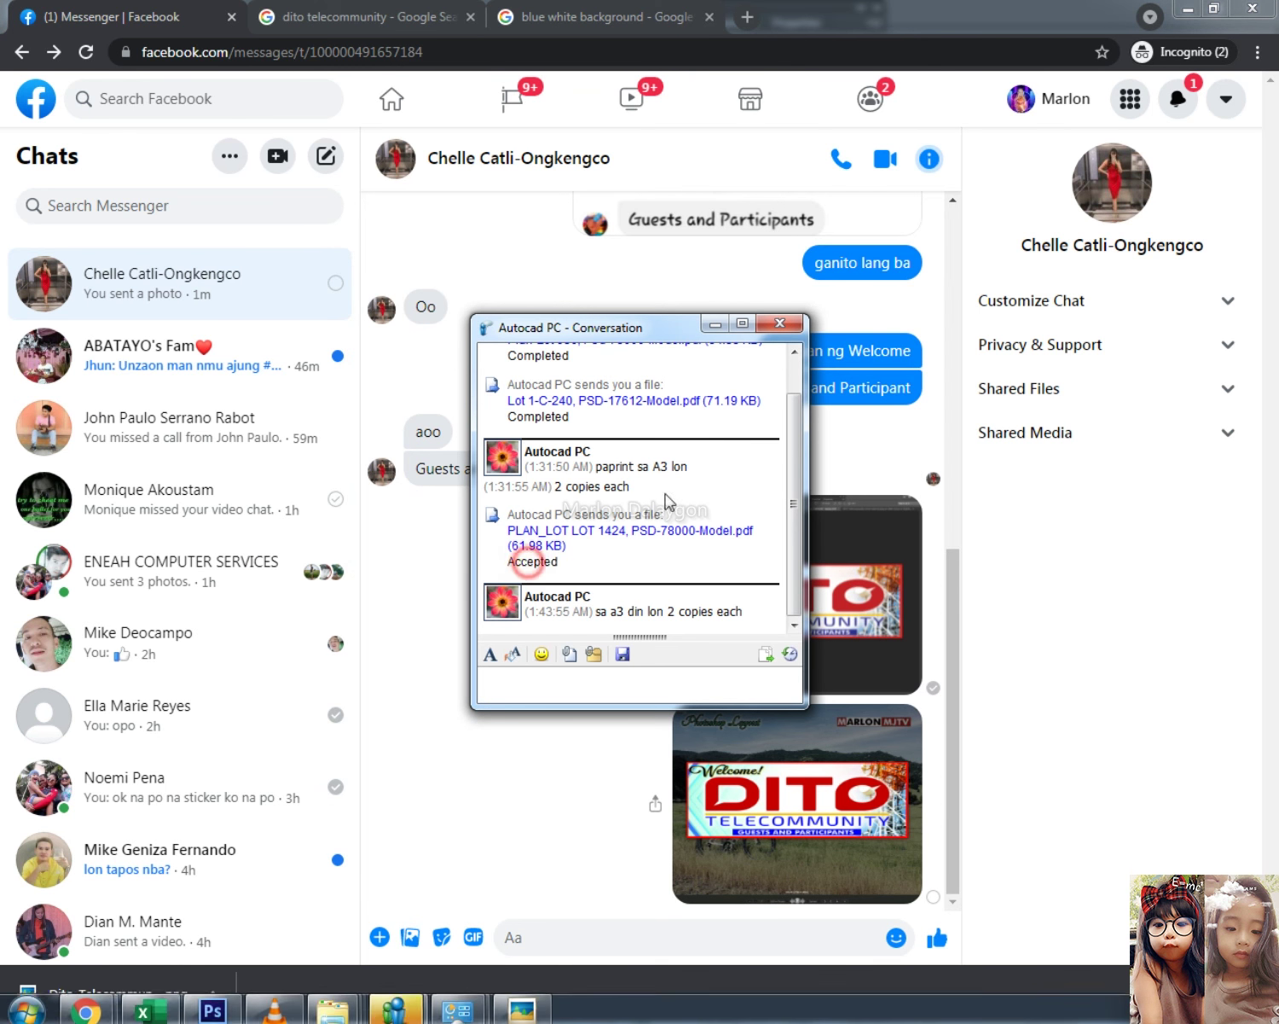
pyautogui.click(781, 324)
# Minimize the browser, then close the dito.tif preview and Photoshop's Open dialog
pyautogui.click(1180, 8)
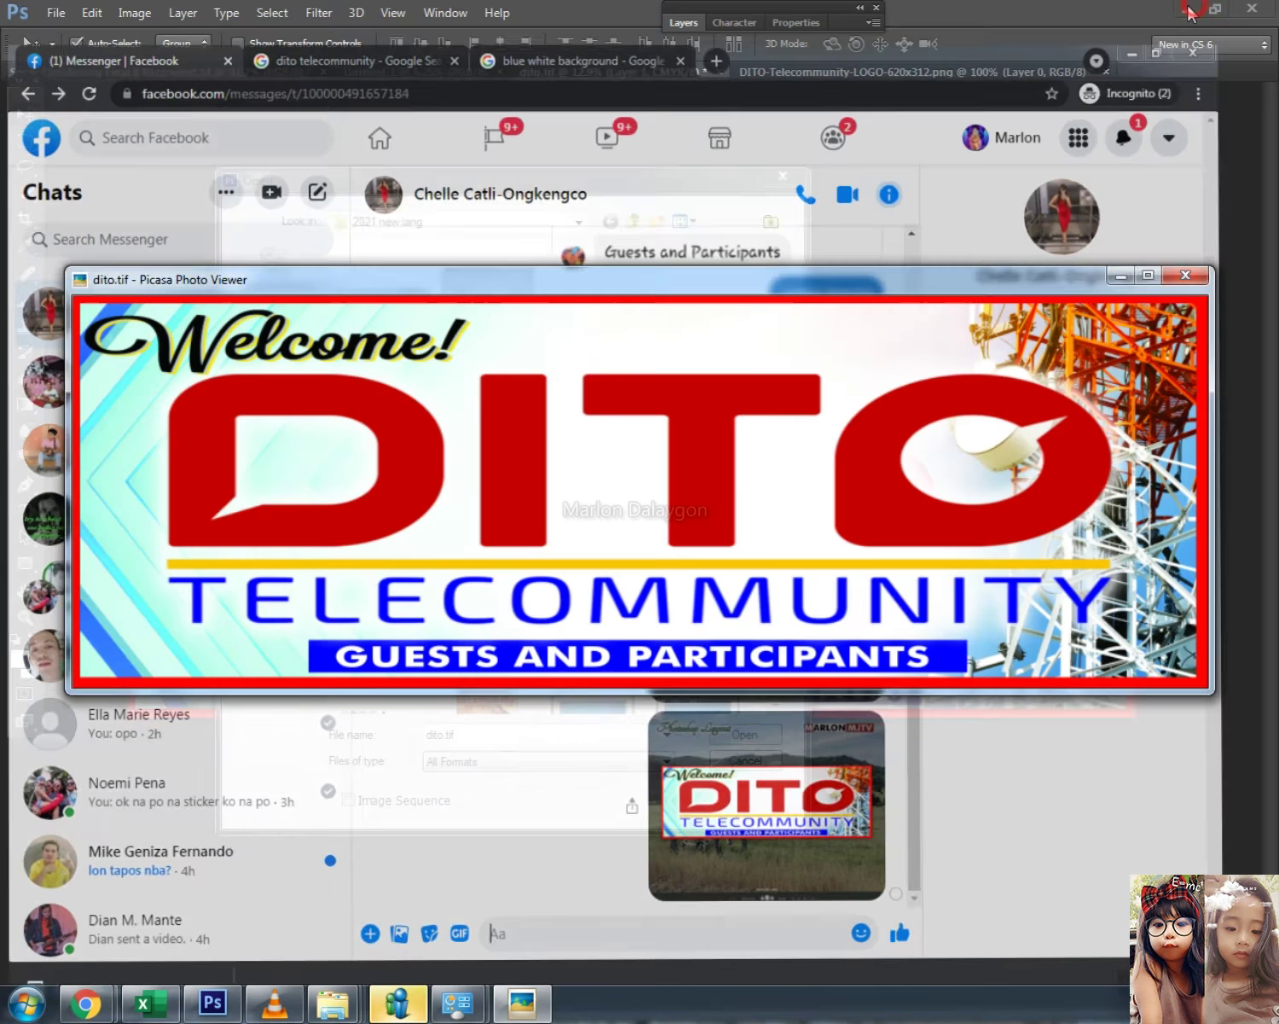
pyautogui.click(1190, 273)
pyautogui.click(782, 174)
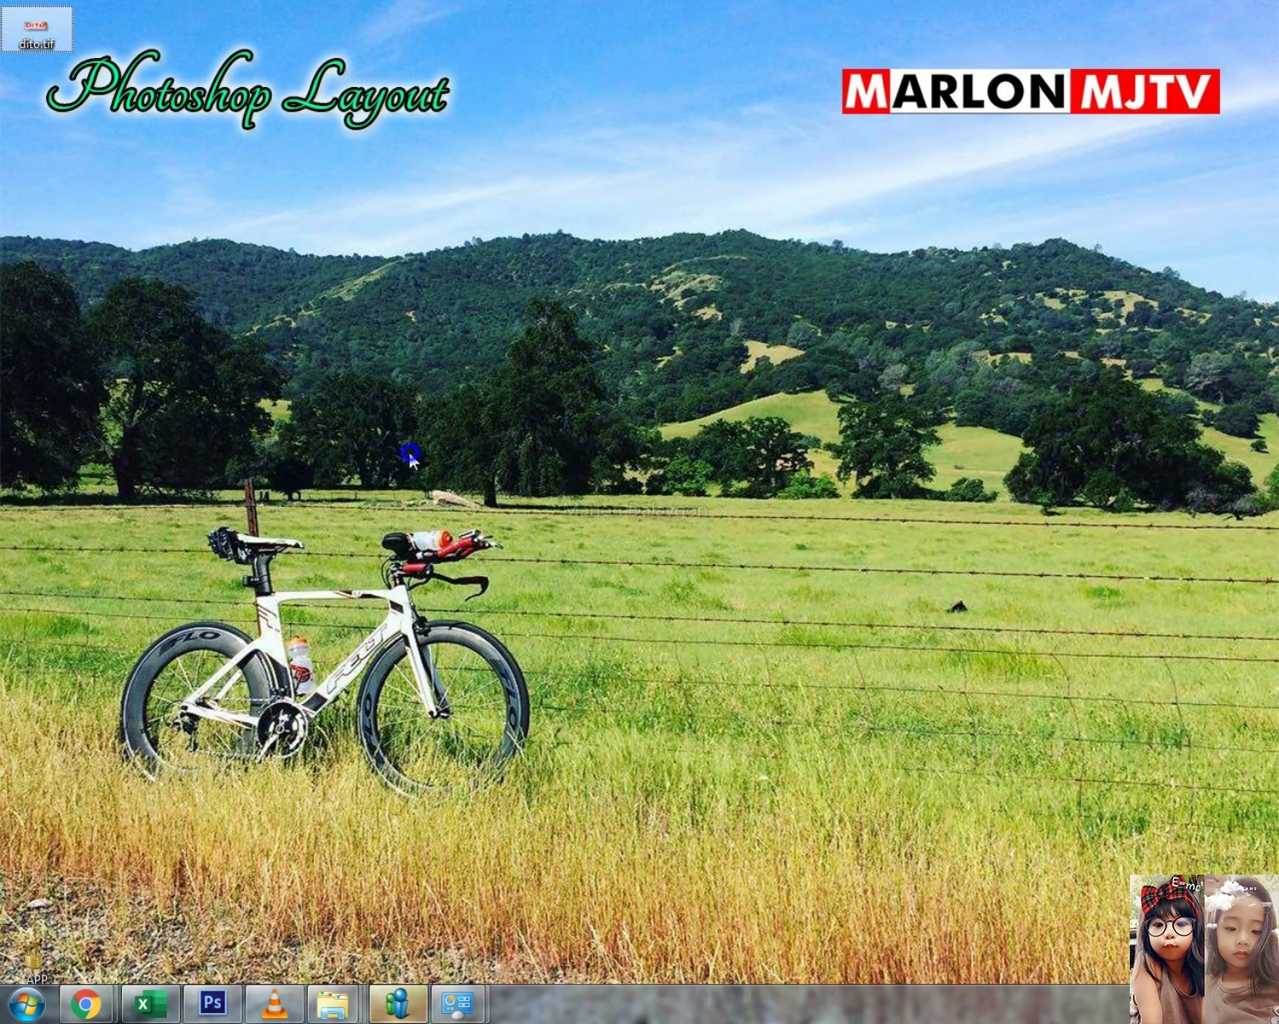
# Preview the finished banner again from the desktop's dito.tif and close the preview
pyautogui.rightClick(410, 452)
pyautogui.doubleClick(34, 36)
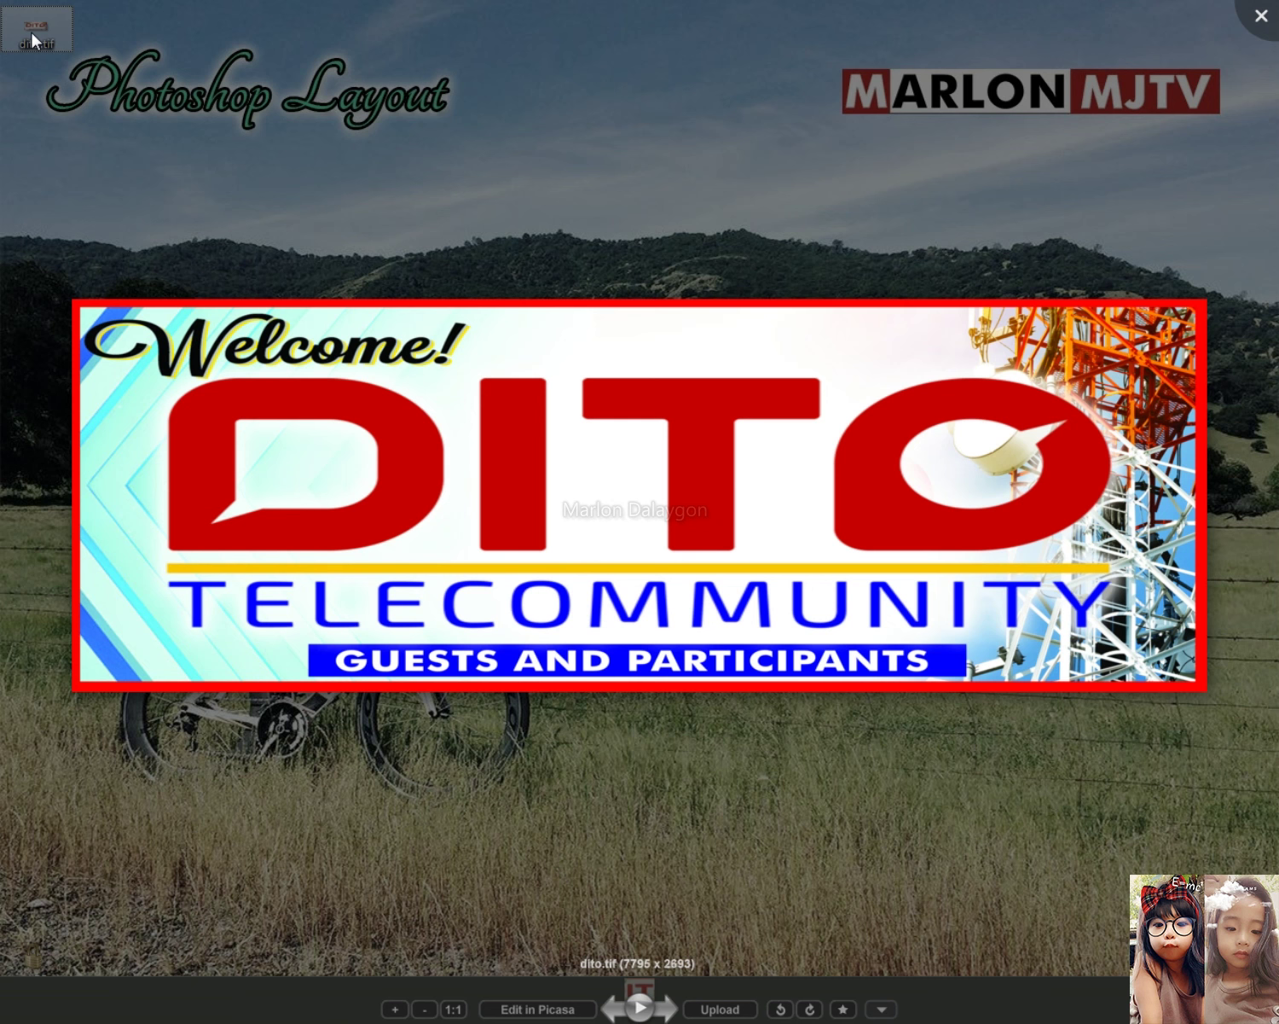
pyautogui.press('Escape')
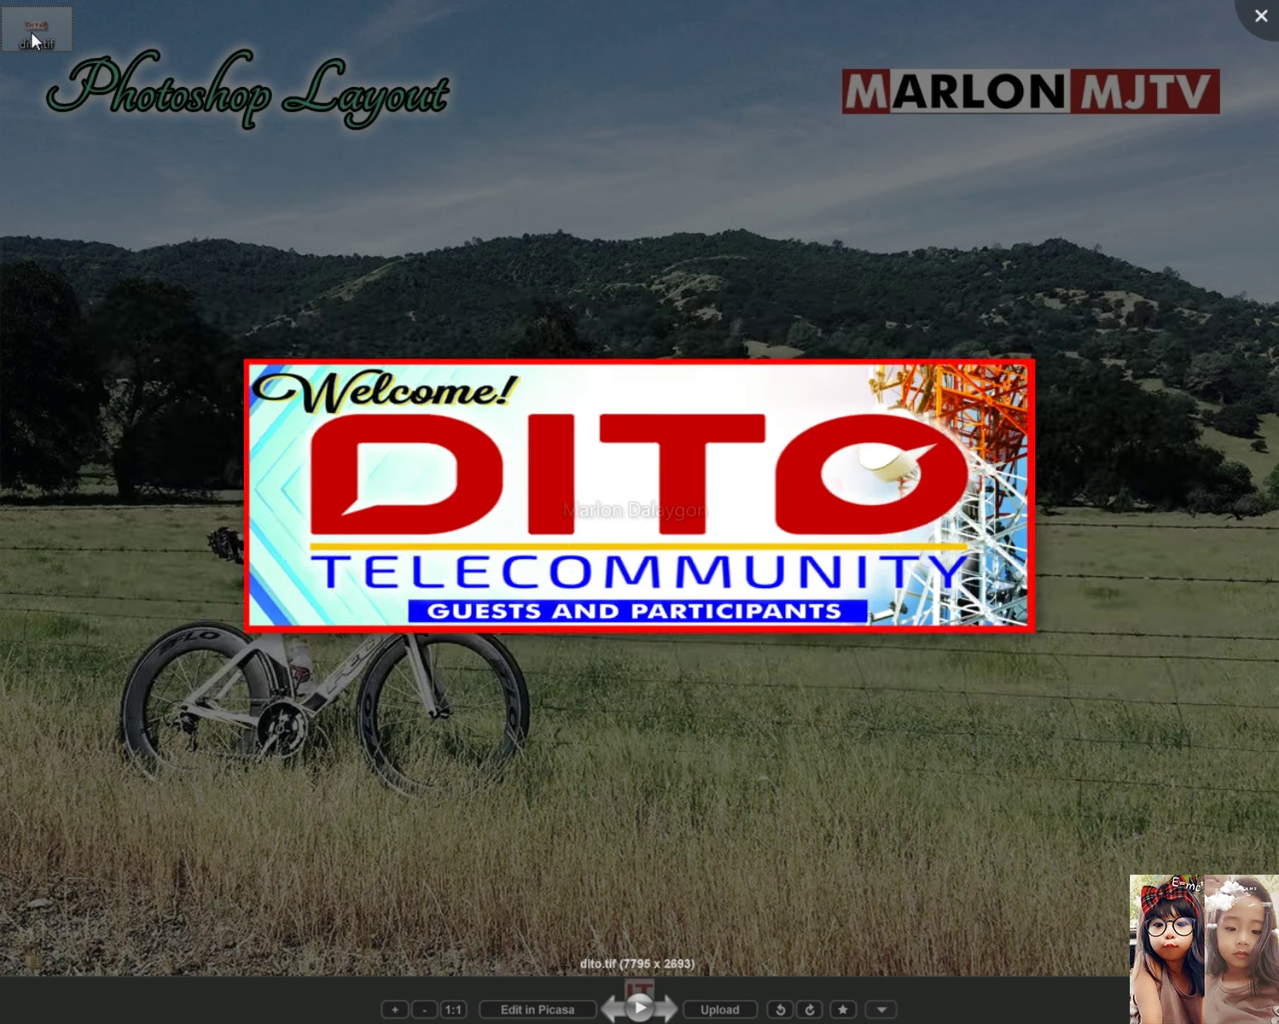